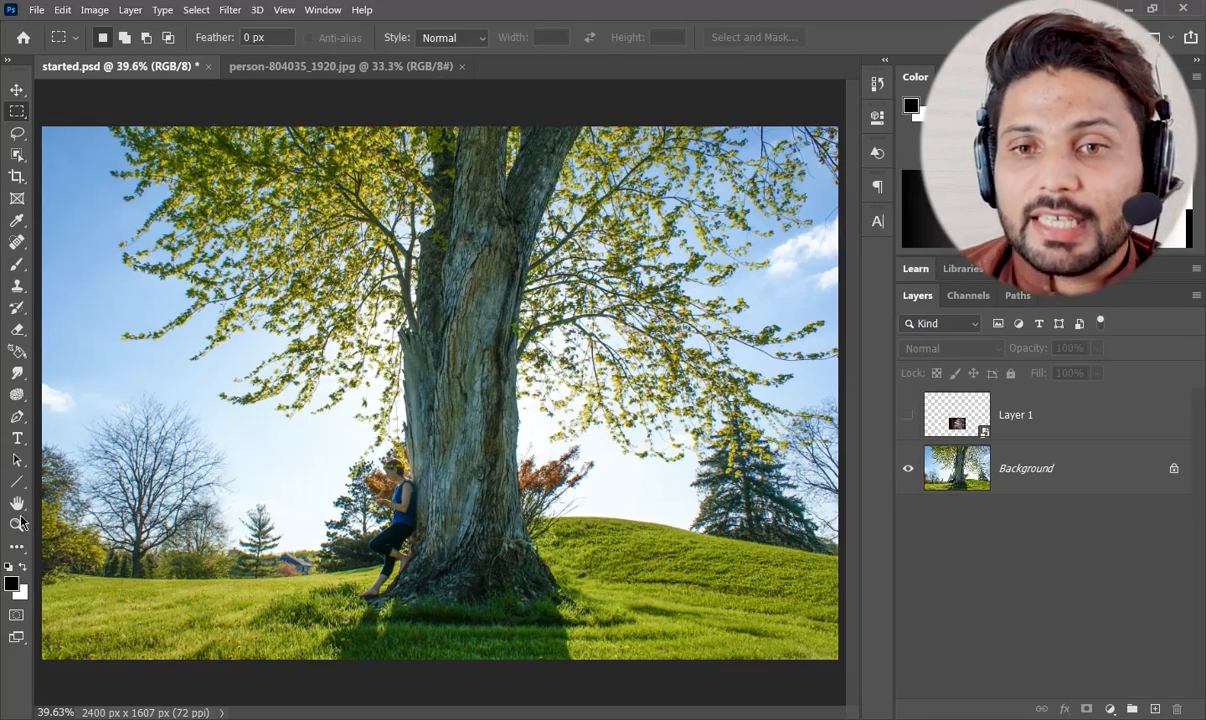
Make Layer 1 with the man's photo visible over the tree trunk.
{"action": "left_click", "coordinate": [16, 524]}
{"action": "left_click_drag", "start_coordinate": [408, 519], "coordinate": [347, 466]}
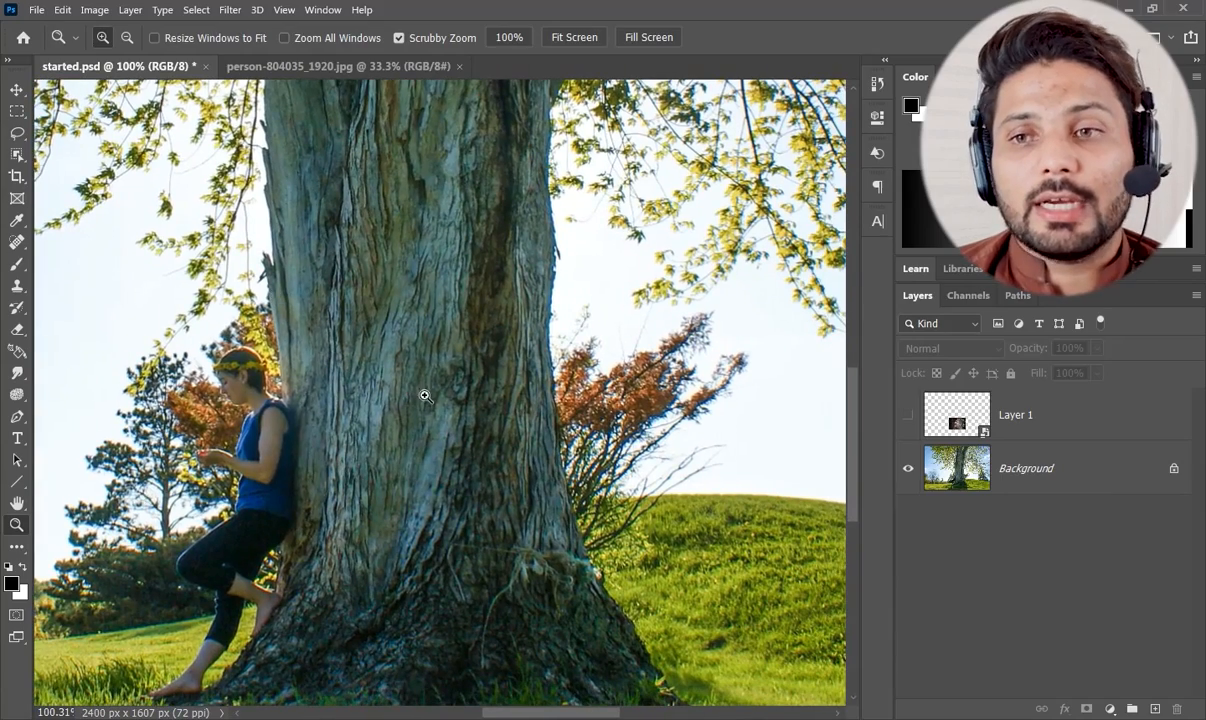
{"action": "left_click_drag", "start_coordinate": [407, 402], "coordinate": [372, 390]}
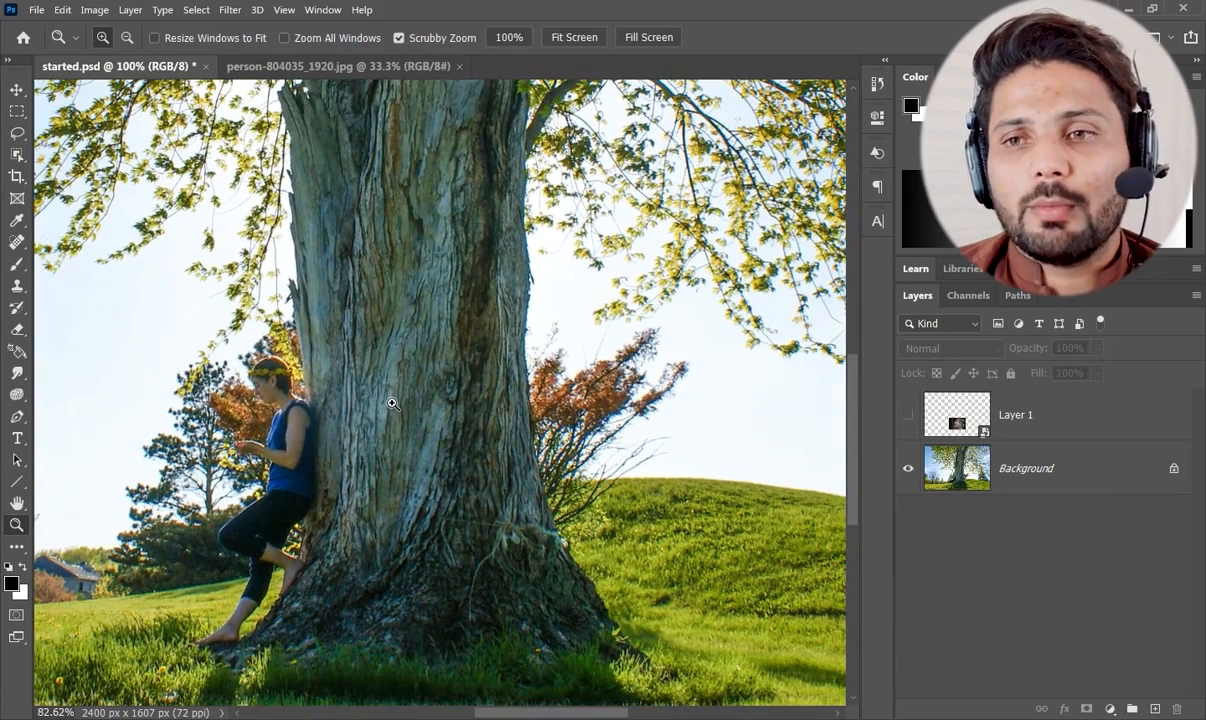
{"action": "left_click", "coordinate": [908, 415]}
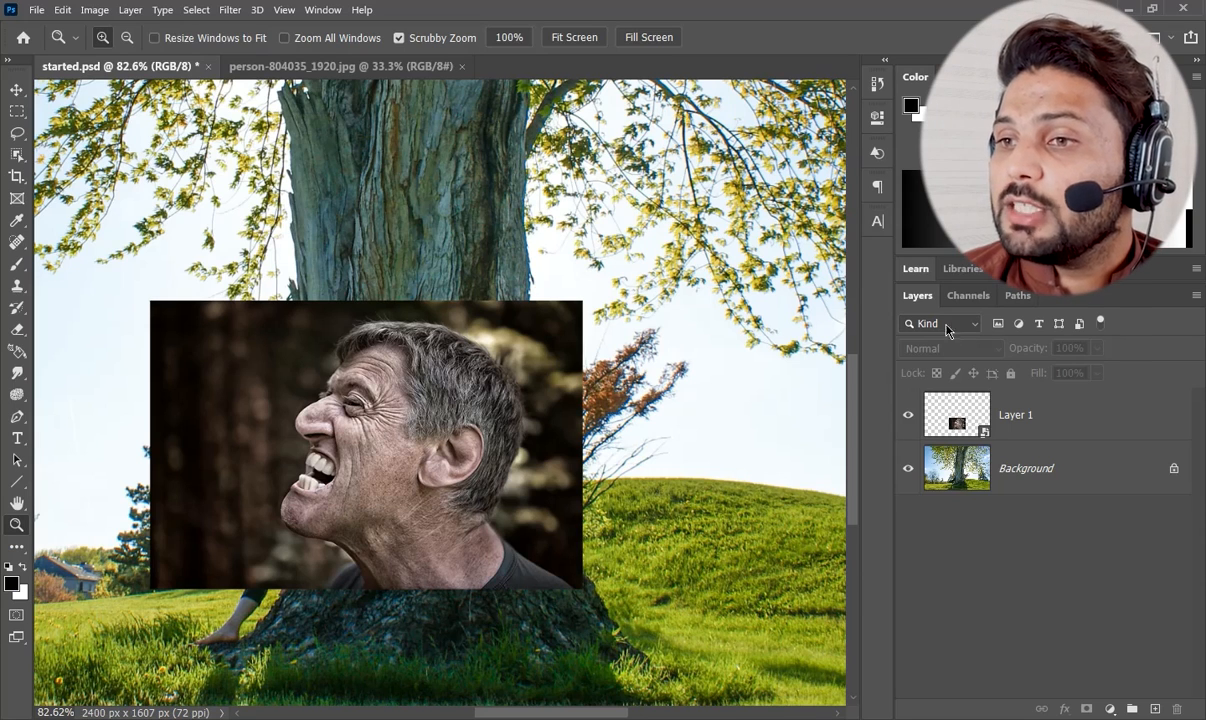
{"action": "left_click", "coordinate": [907, 419]}
{"action": "left_click", "coordinate": [907, 419]}
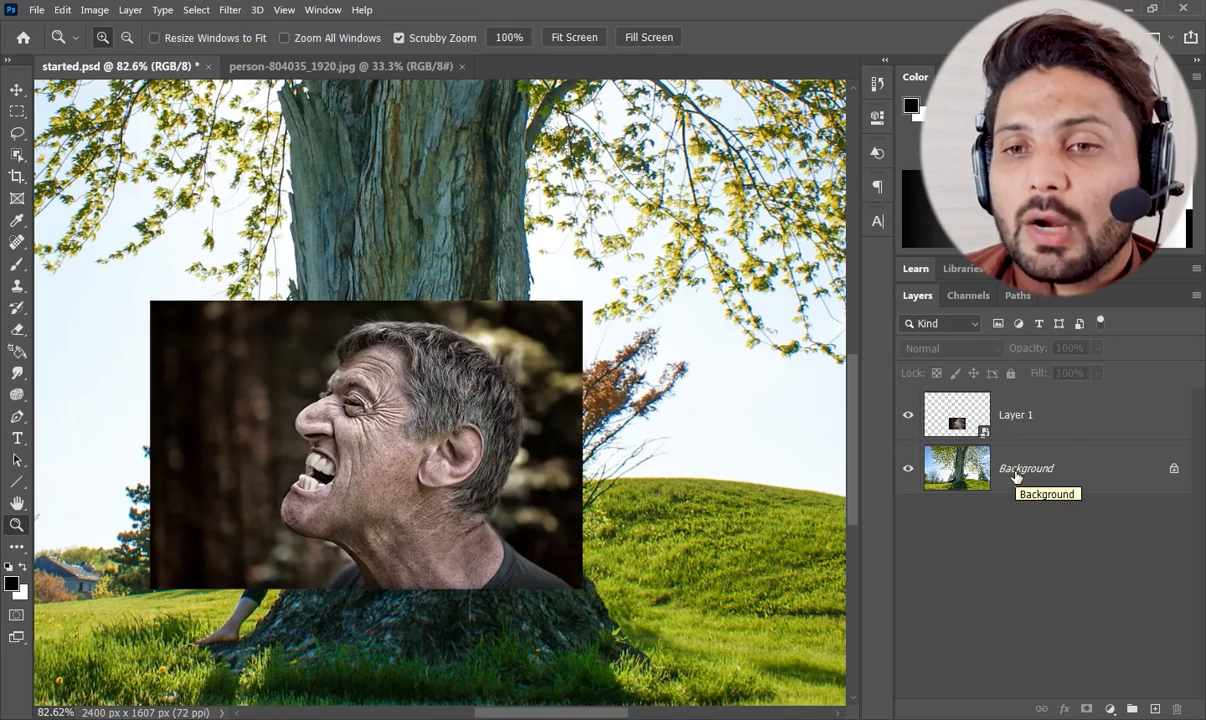
Duplicate the Background layer into a new document named "tree diaplace".
{"action": "left_click", "coordinate": [1016, 477]}
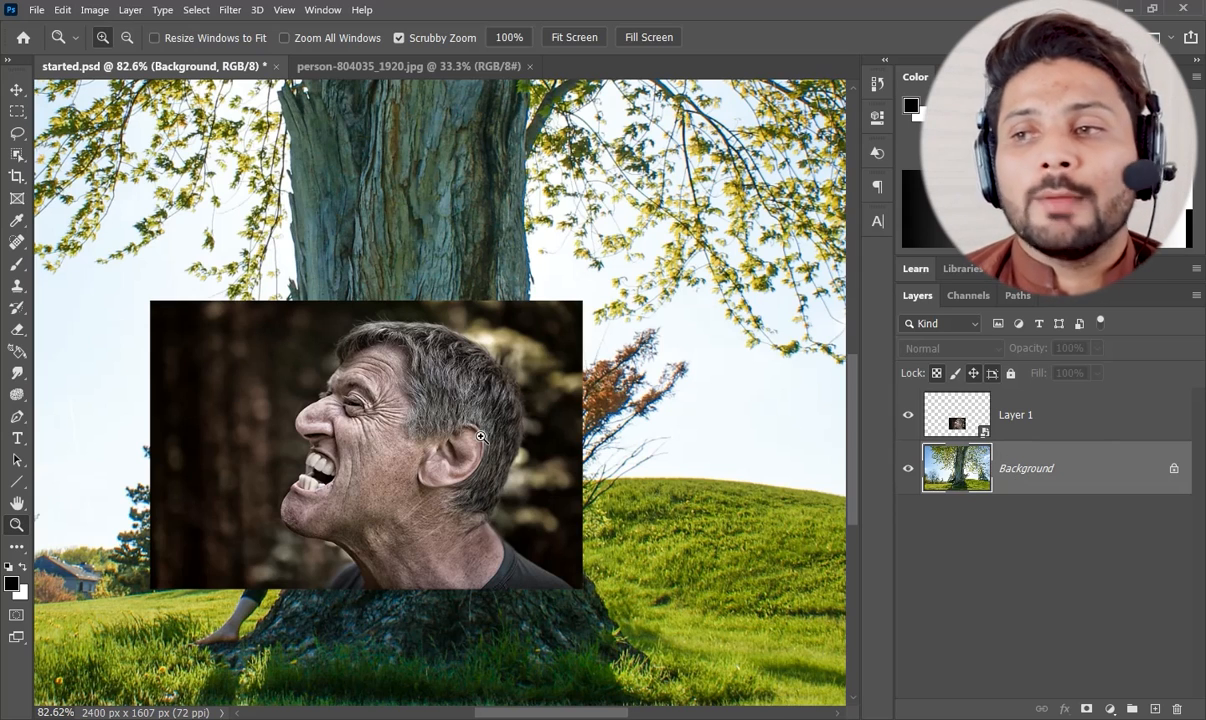
{"action": "left_click", "coordinate": [19, 113]}
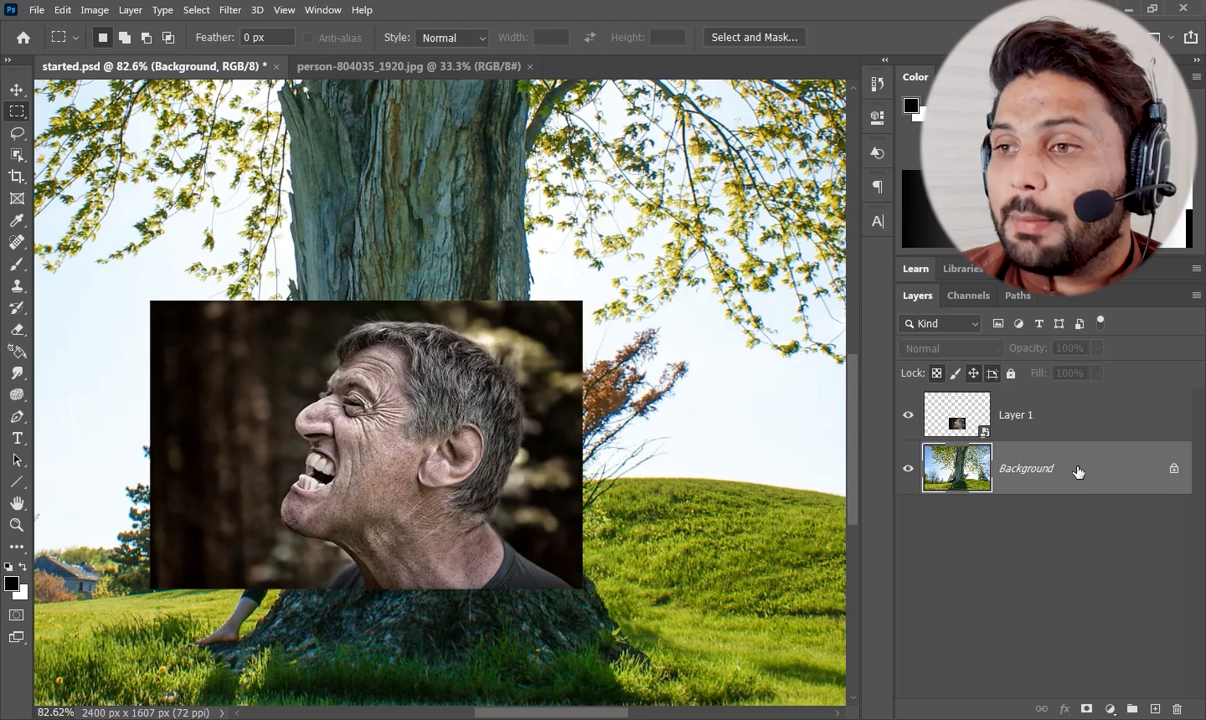
{"action": "right_click", "coordinate": [1047, 468]}
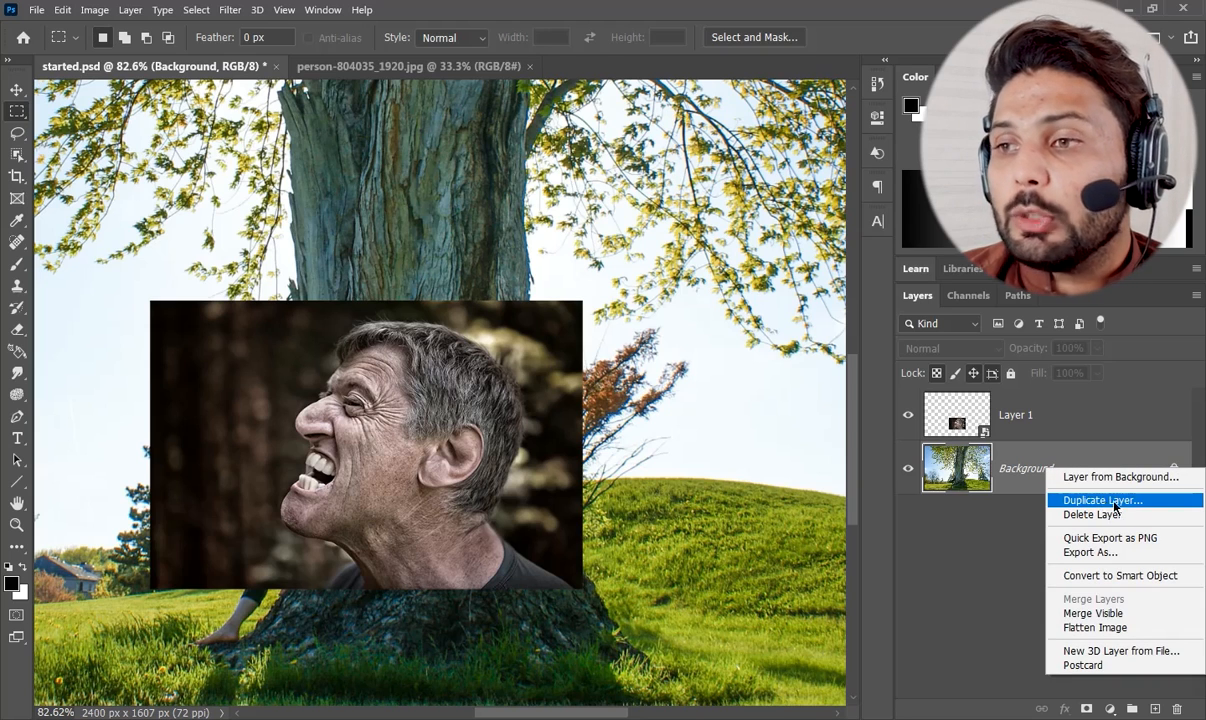
{"action": "left_click", "coordinate": [1104, 500]}
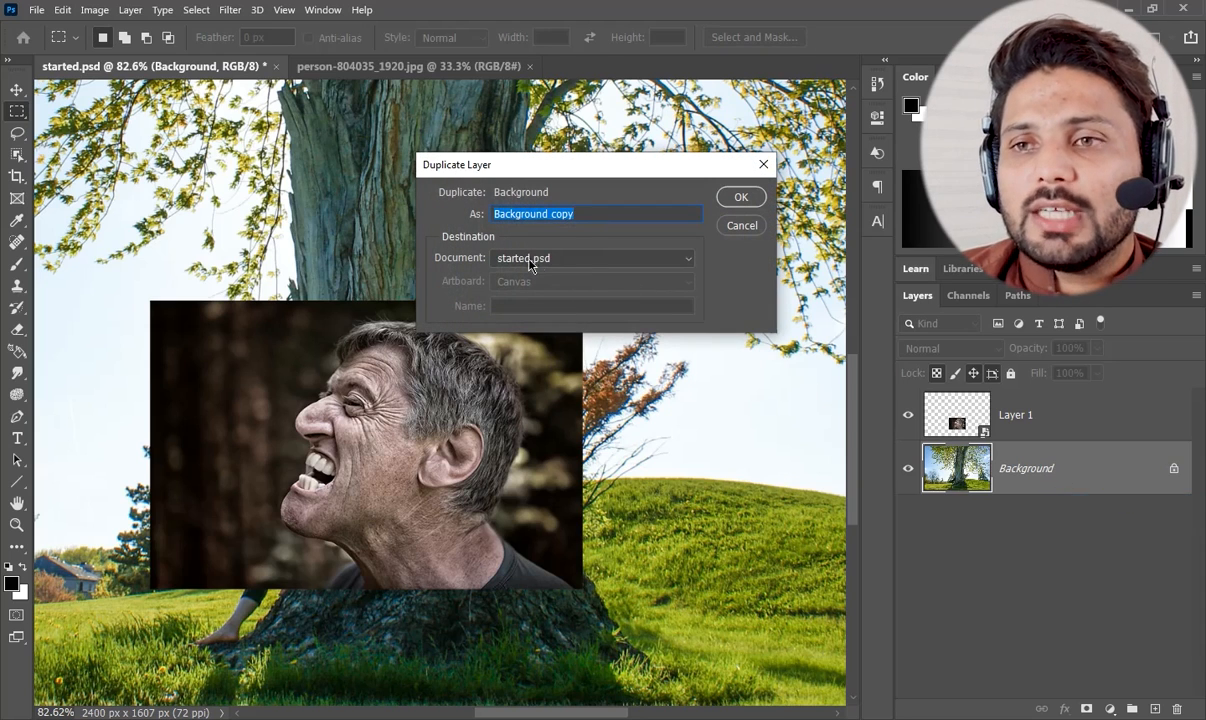
{"action": "left_click", "coordinate": [565, 259]}
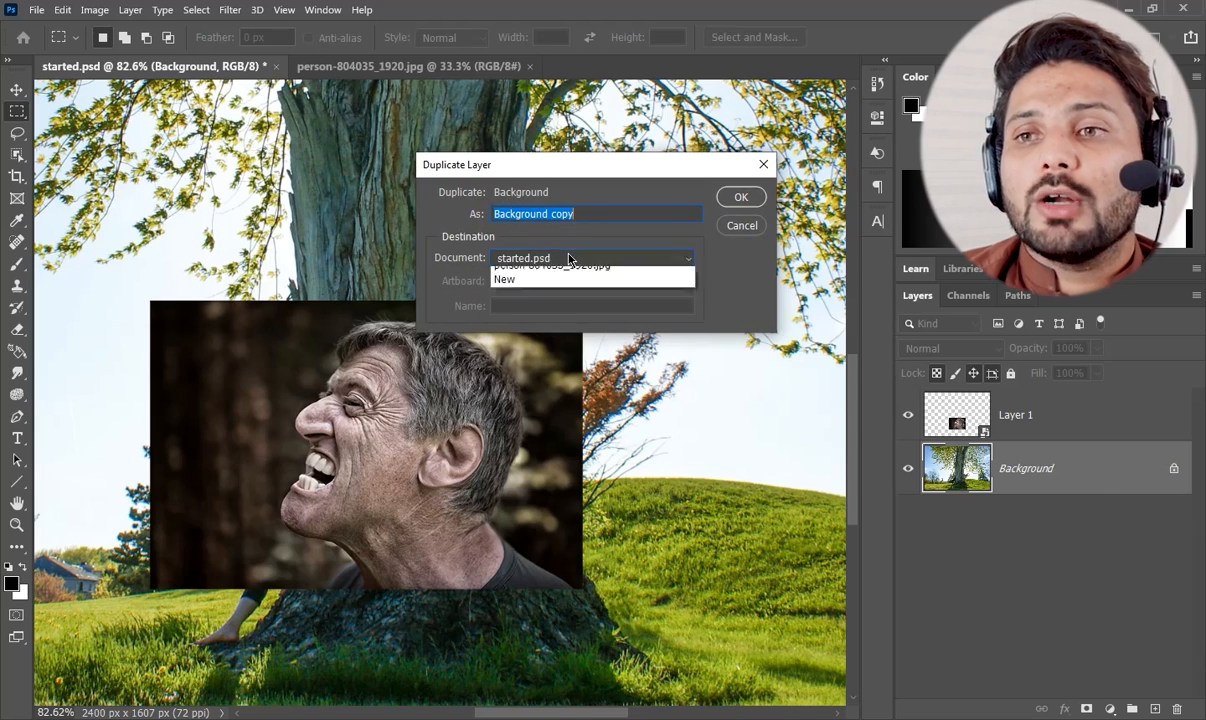
{"action": "left_click", "coordinate": [549, 303]}
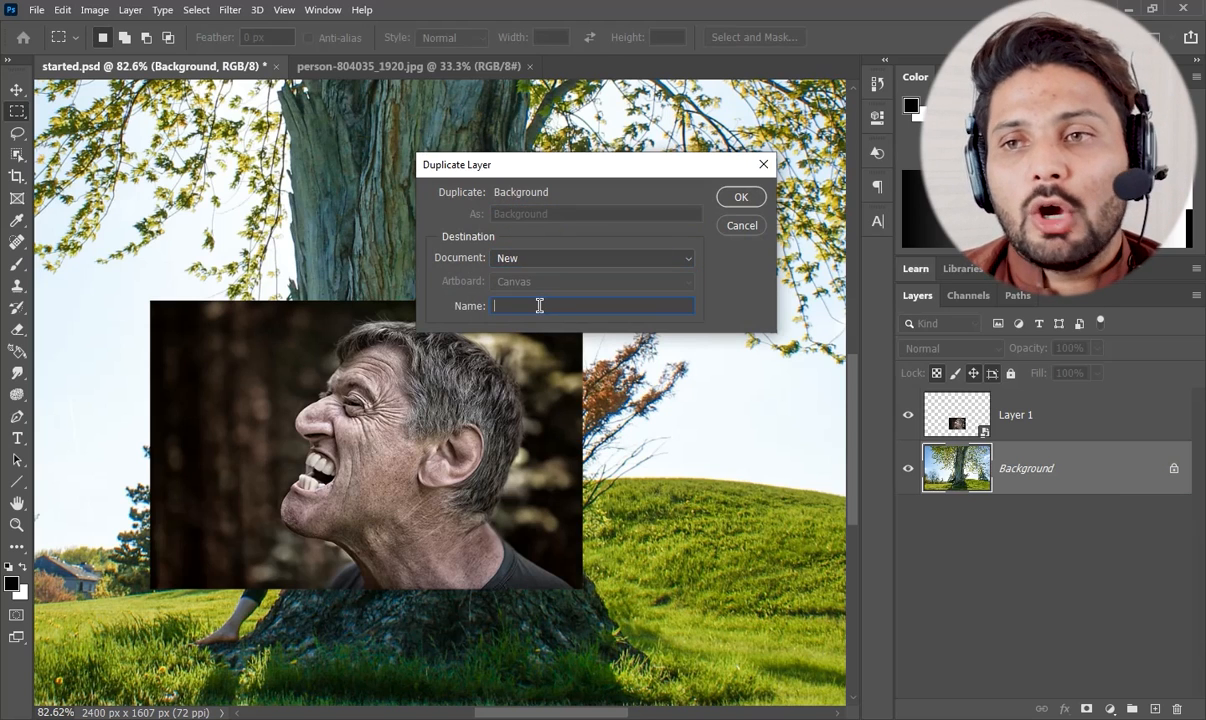
{"action": "type", "text": "tree"}
{"action": "type", "text": " siap"}
{"action": "key", "text": "BackSpace"}
{"action": "key", "text": "BackSpace"}
{"action": "key", "text": "BackSpace"}
{"action": "key", "text": "BackSpace"}
{"action": "type", "text": "diaplace"}
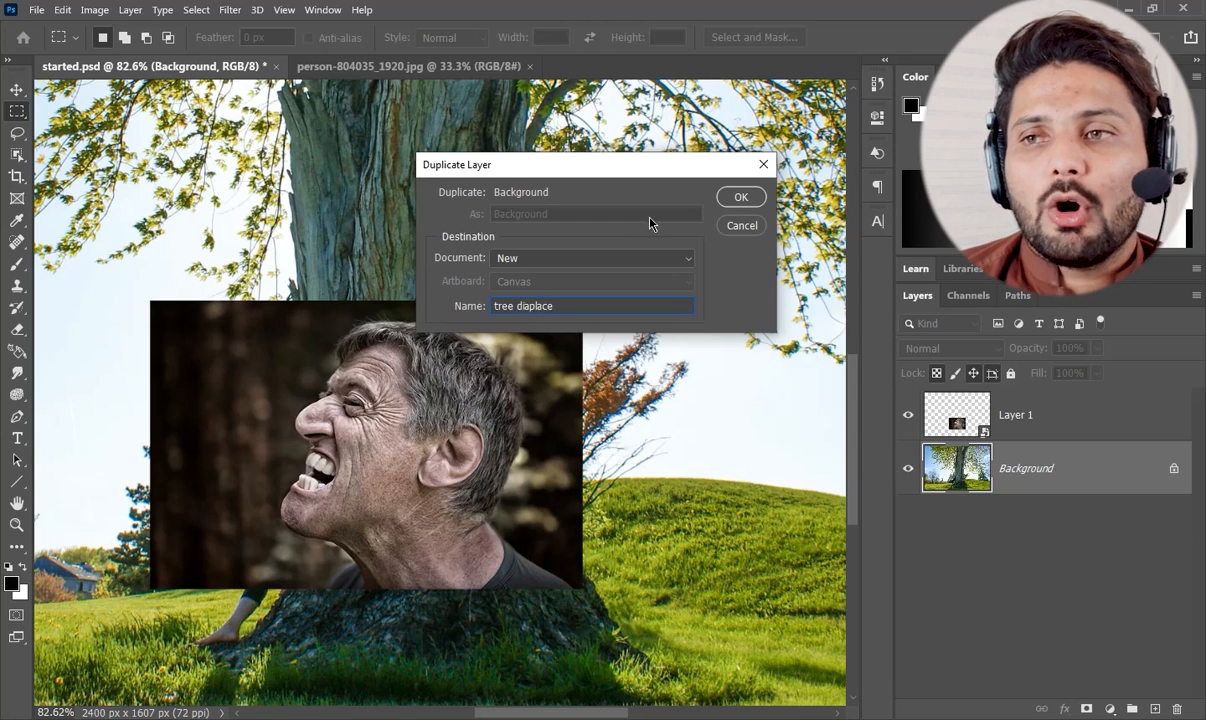
{"action": "left_click", "coordinate": [741, 198]}
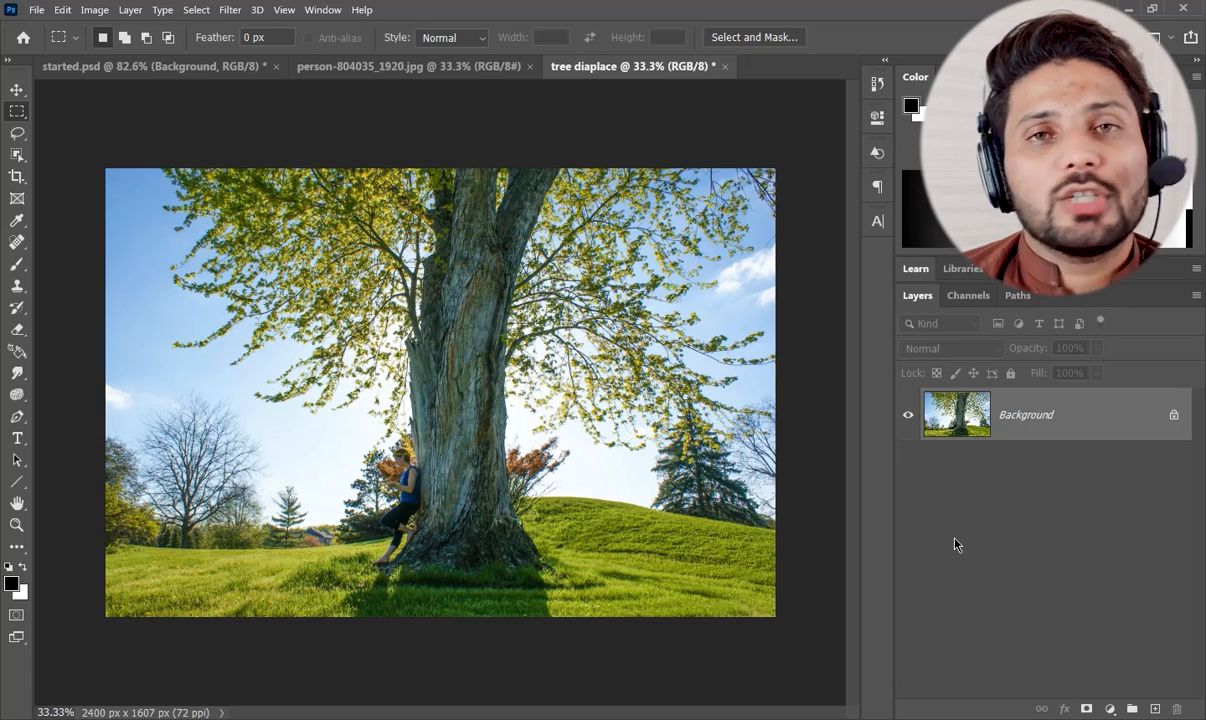
Convert the tree diaplace document to Grayscale mode, discarding its color information.
{"action": "left_click", "coordinate": [131, 10]}
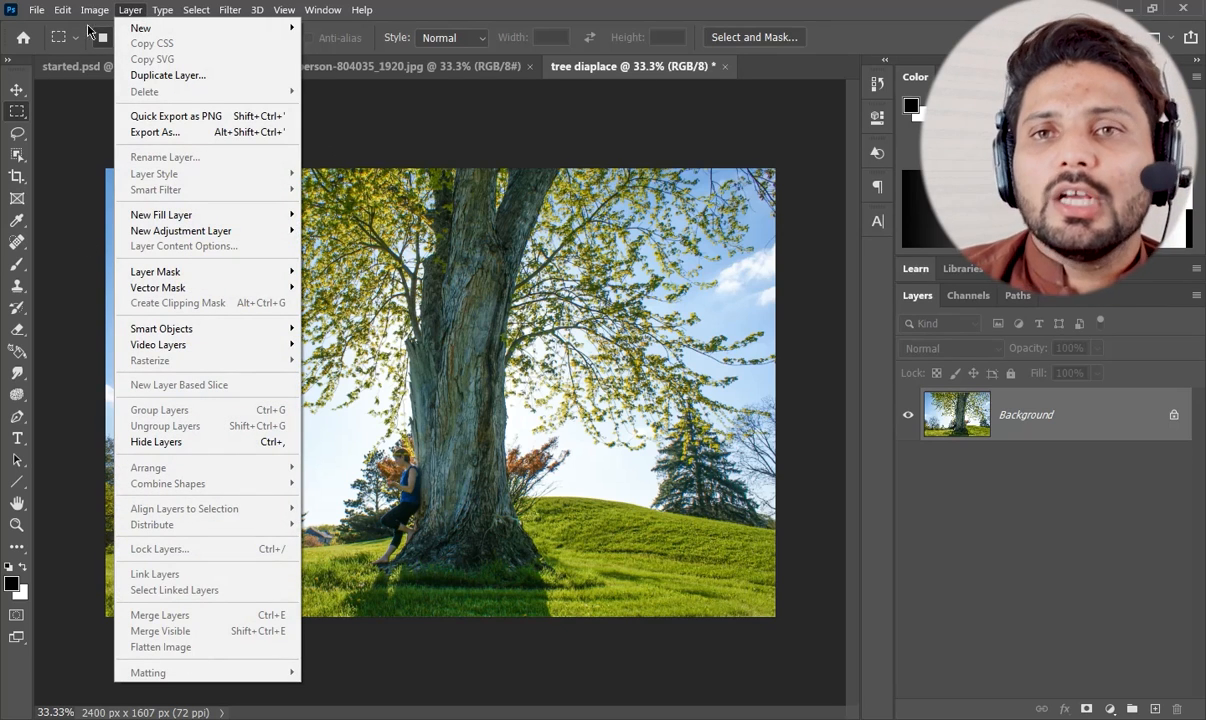
{"action": "mouse_move", "coordinate": [95, 13]}
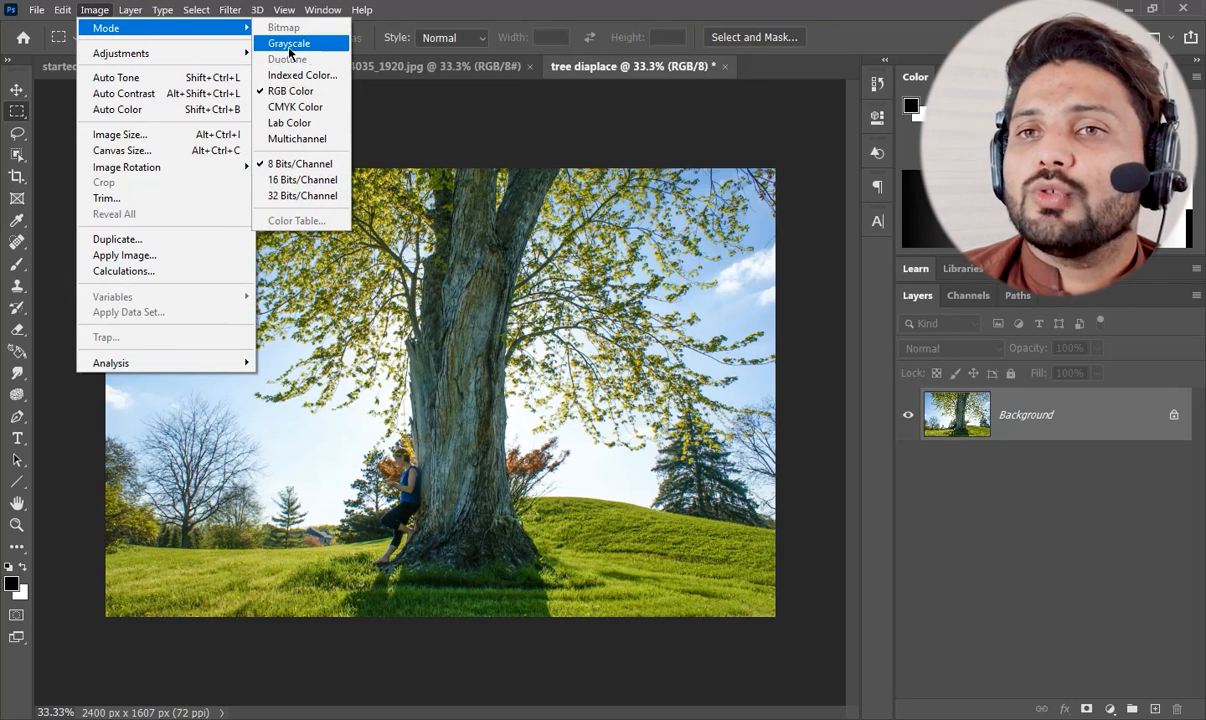
{"action": "left_click", "coordinate": [310, 45]}
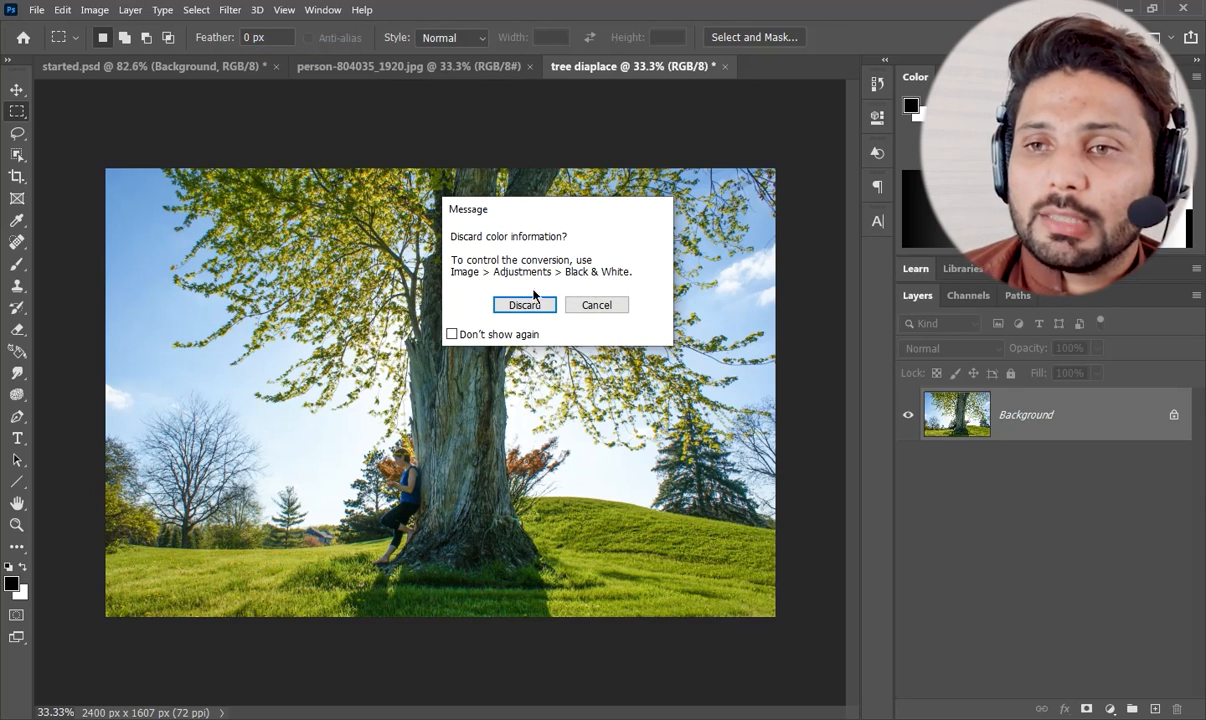
{"action": "left_click", "coordinate": [525, 305]}
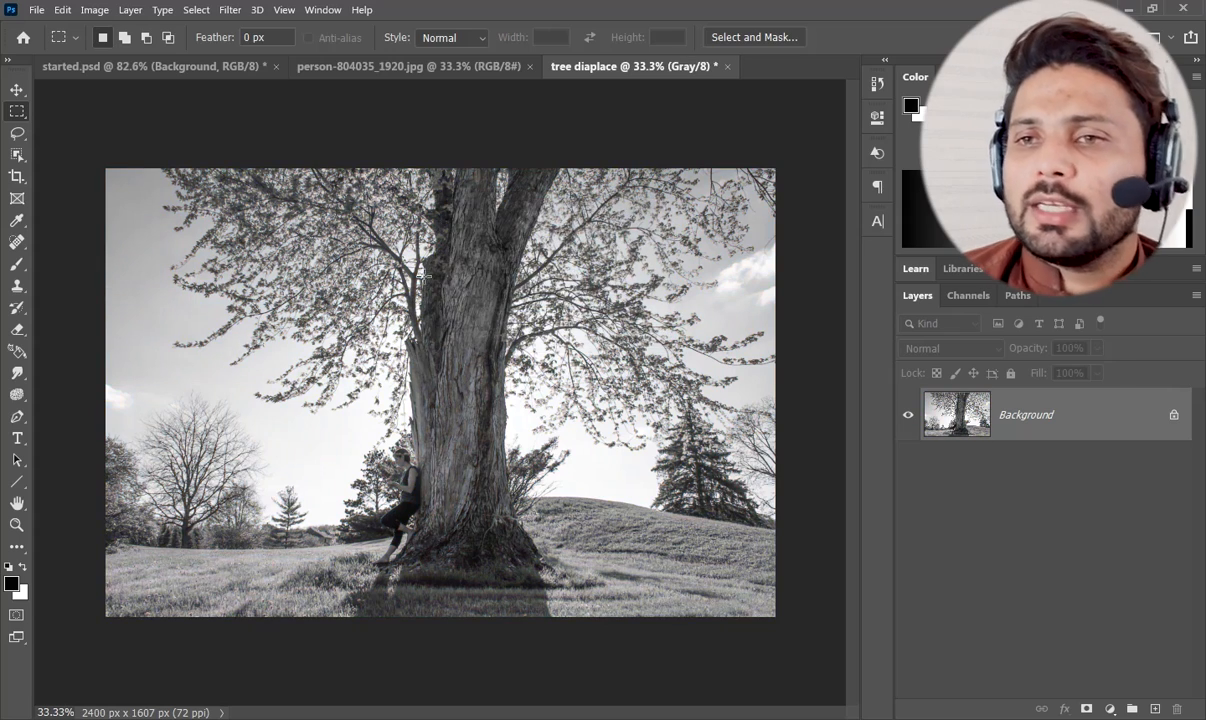
Save the grayscale document on the computer as a Photoshop file named "tree diaplace" in the Excersize Files folder.
{"action": "left_click", "coordinate": [37, 10]}
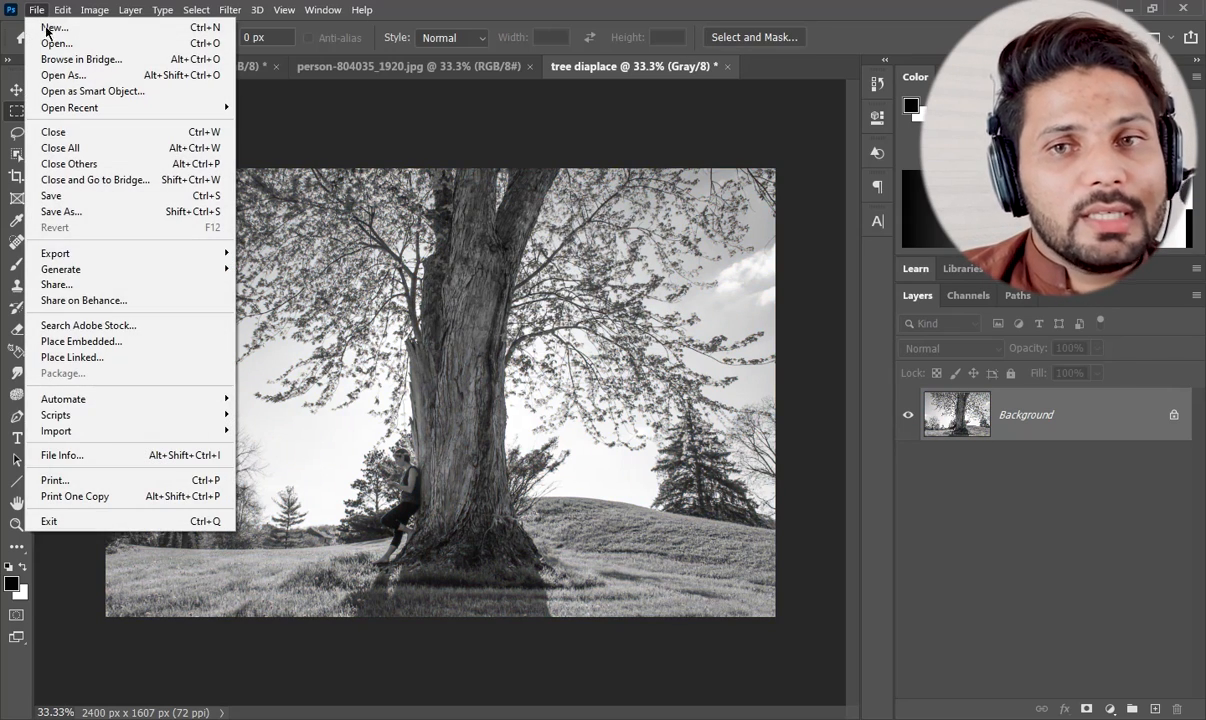
{"action": "left_click", "coordinate": [85, 212]}
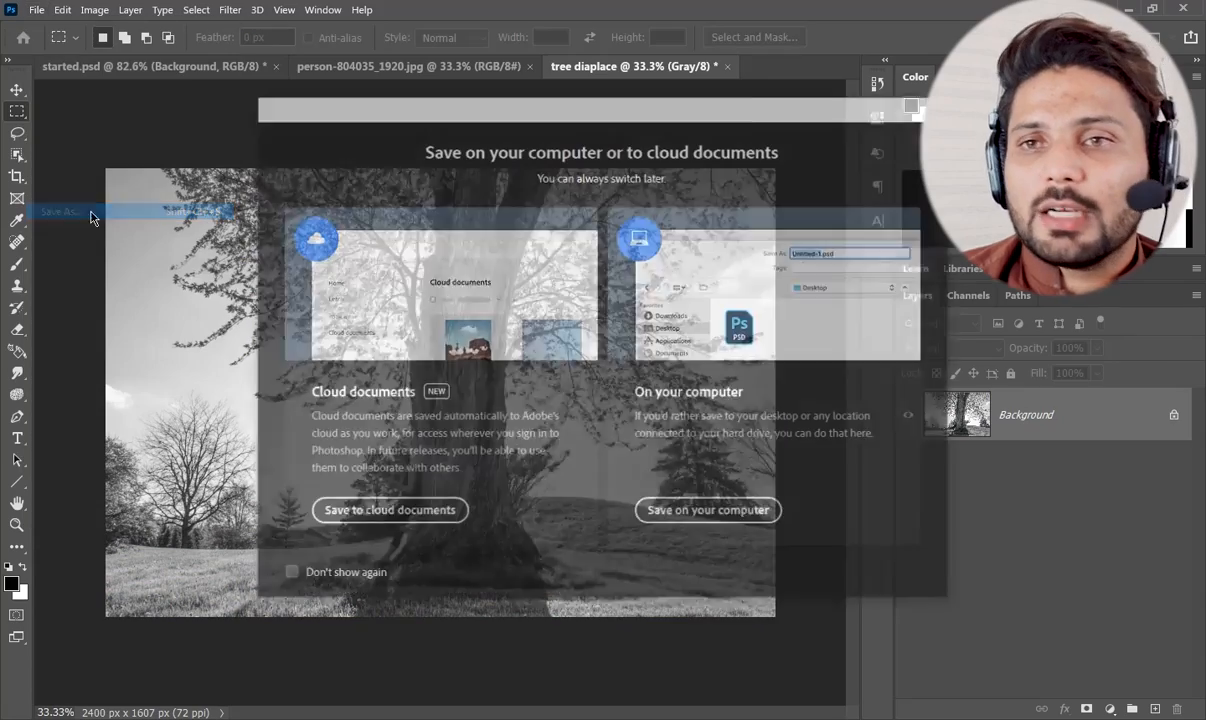
{"action": "left_click", "coordinate": [693, 515]}
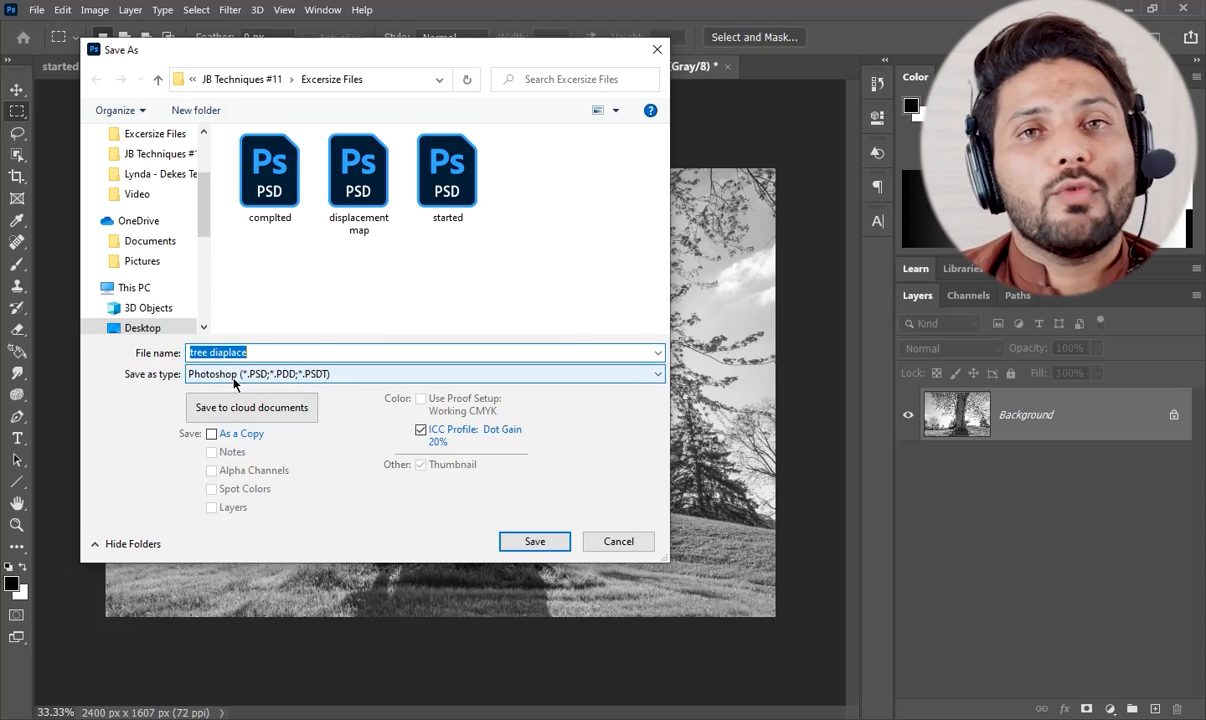
{"action": "left_click", "coordinate": [535, 540]}
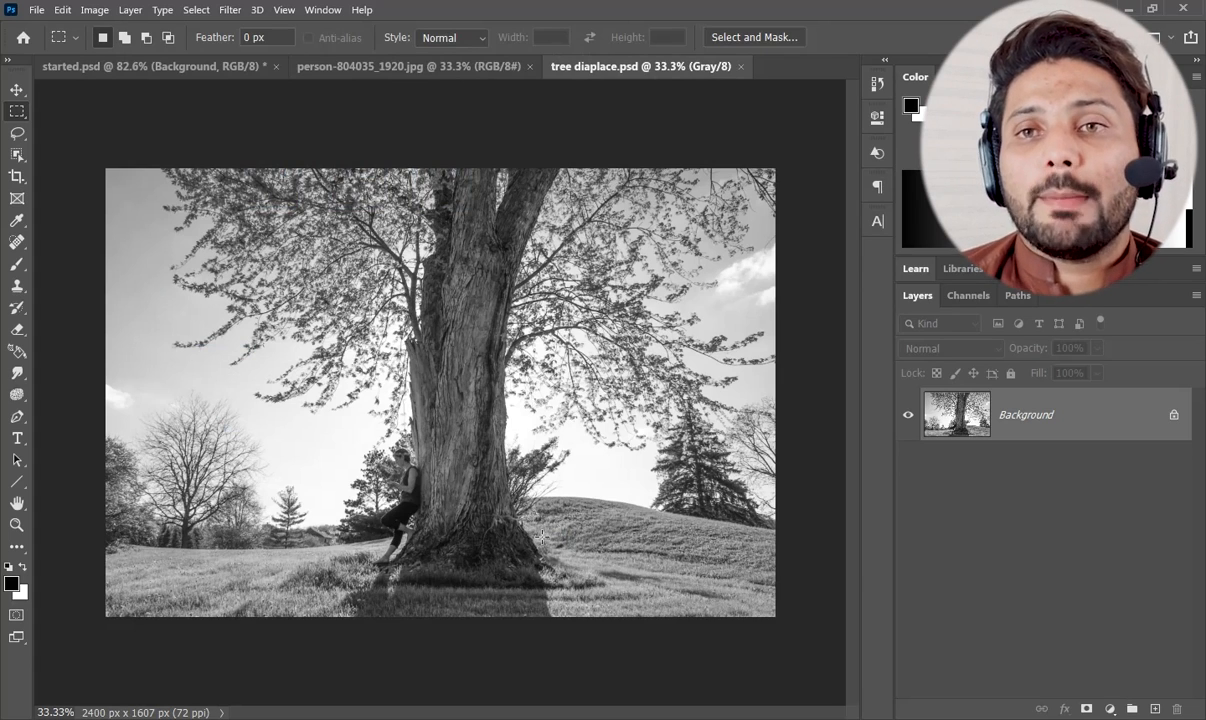
Return to the started.psd document and rename Layer 1 to "face".
{"action": "key", "text": "ctrl+Tab"}
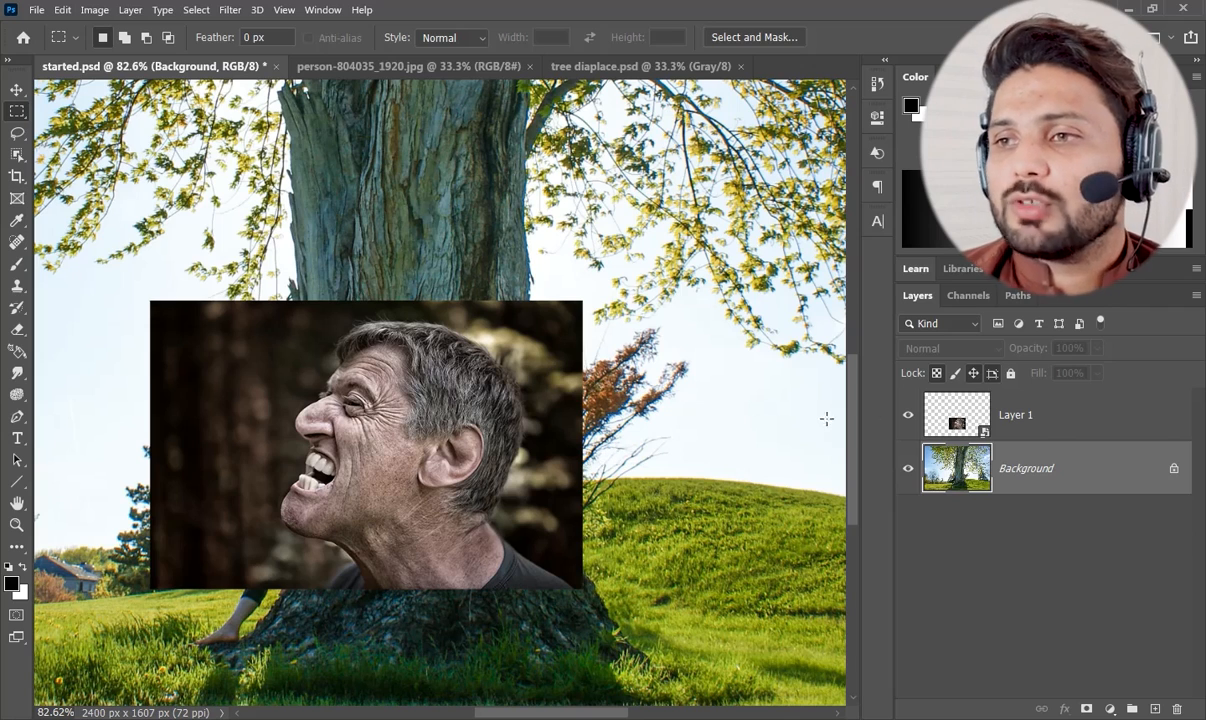
{"action": "left_click", "coordinate": [1048, 420]}
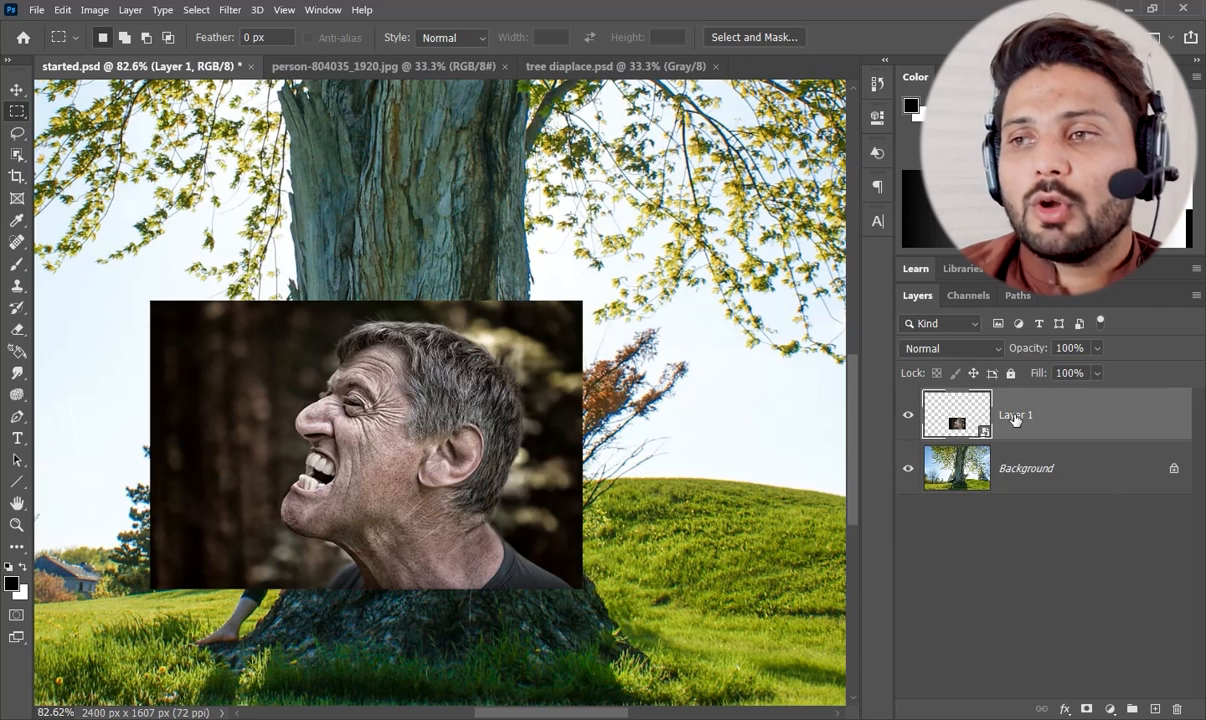
{"action": "double_click", "coordinate": [1016, 415]}
{"action": "type", "text": "fac"}
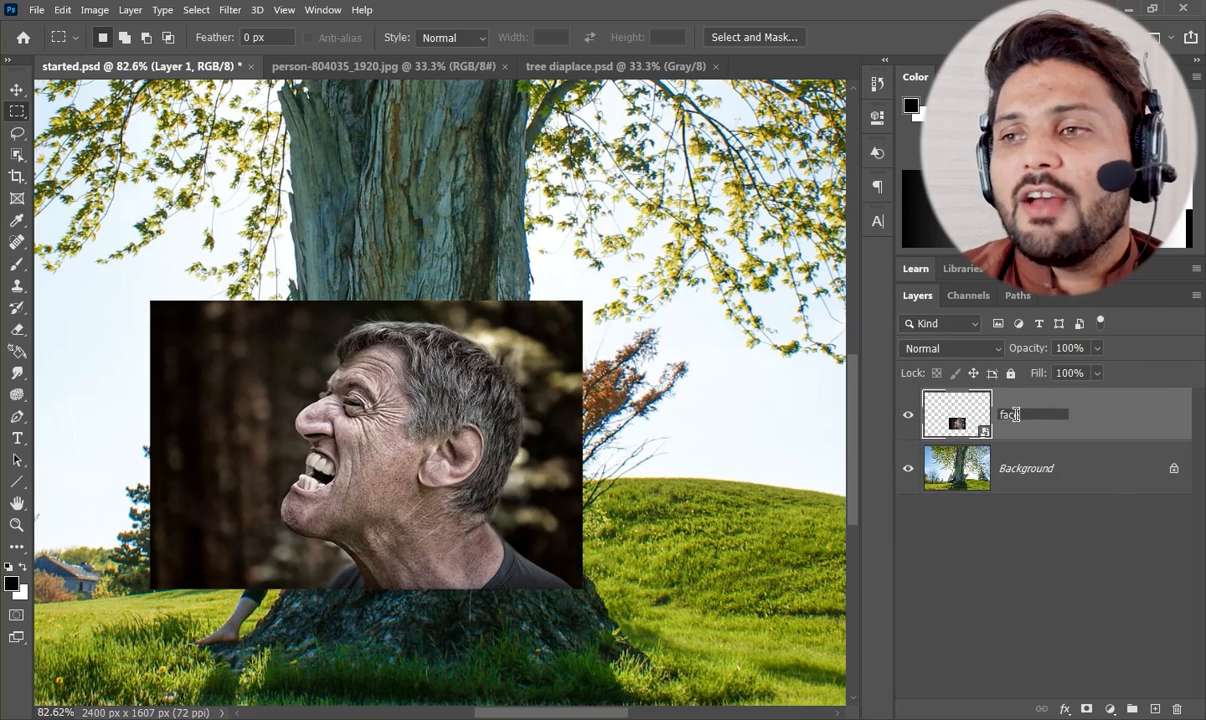
{"action": "type", "text": "e"}
{"action": "key", "text": "Return"}
Displace the face layer with tree diaplace.psd at horizontal scale 3, Stretch To Fit and Repeat Edge Pixels, and delete its filter mask.
{"action": "left_click", "coordinate": [229, 10]}
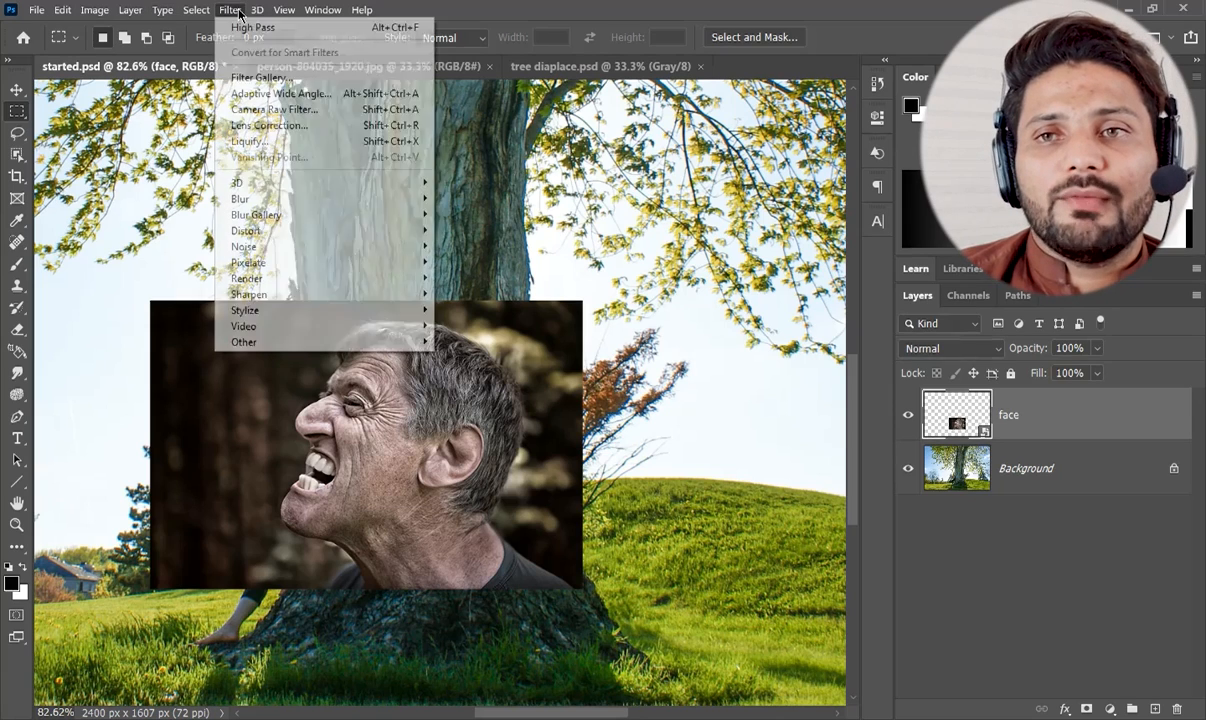
{"action": "mouse_move", "coordinate": [240, 228]}
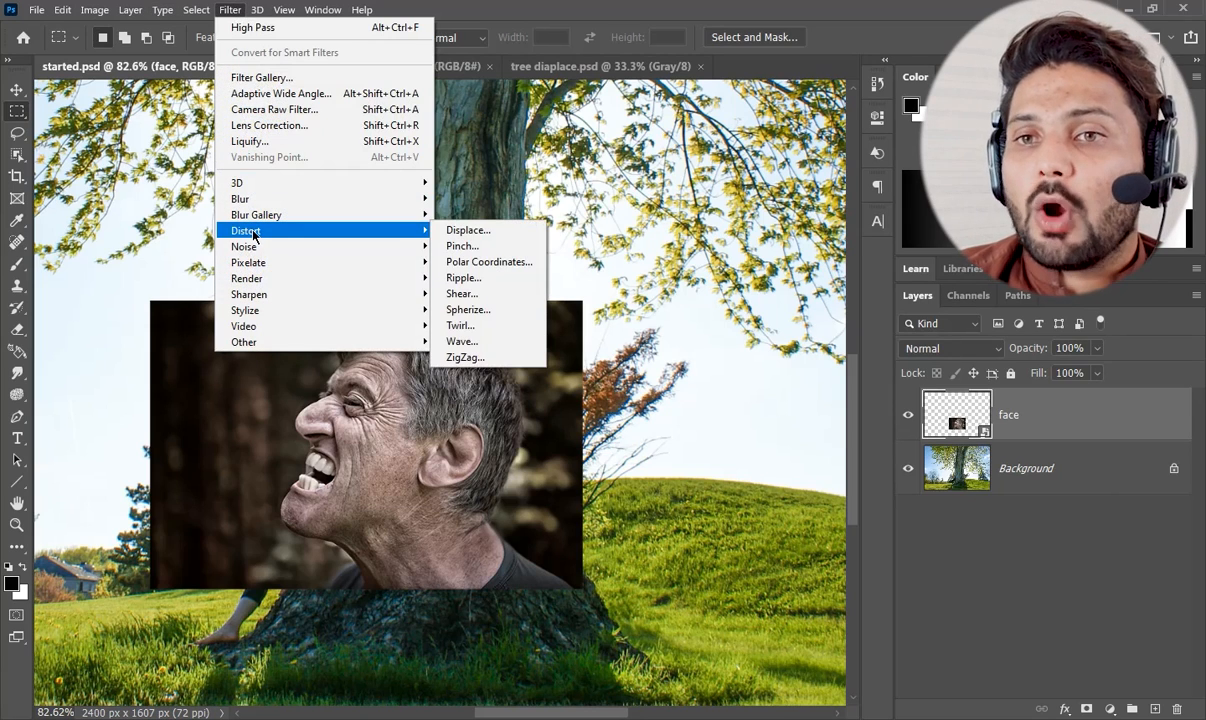
{"action": "left_click", "coordinate": [483, 233]}
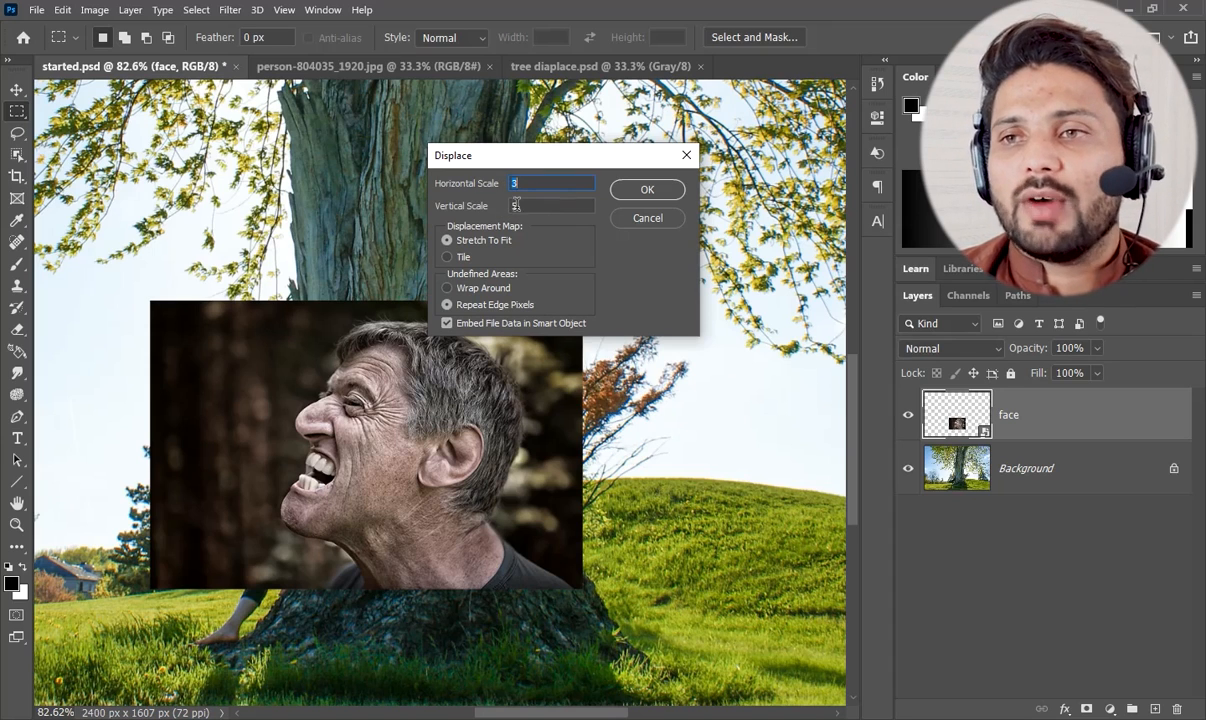
{"action": "left_click", "coordinate": [643, 190]}
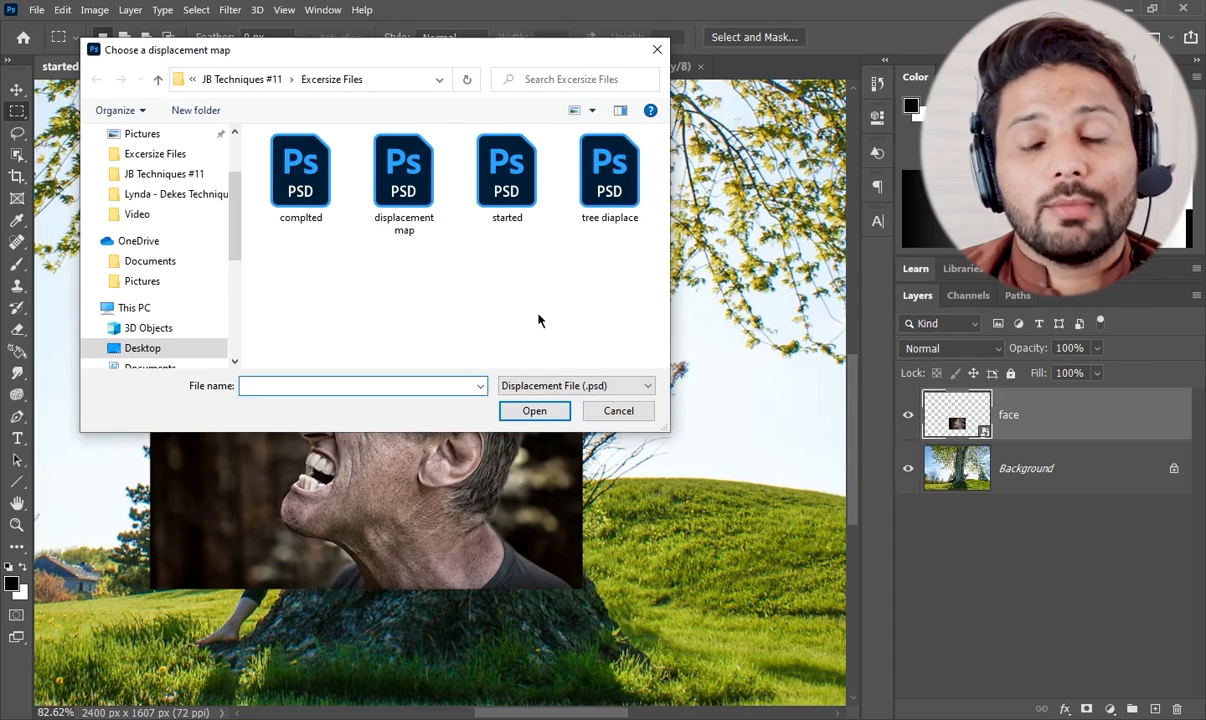
{"action": "left_click", "coordinate": [613, 175]}
{"action": "left_click", "coordinate": [534, 410]}
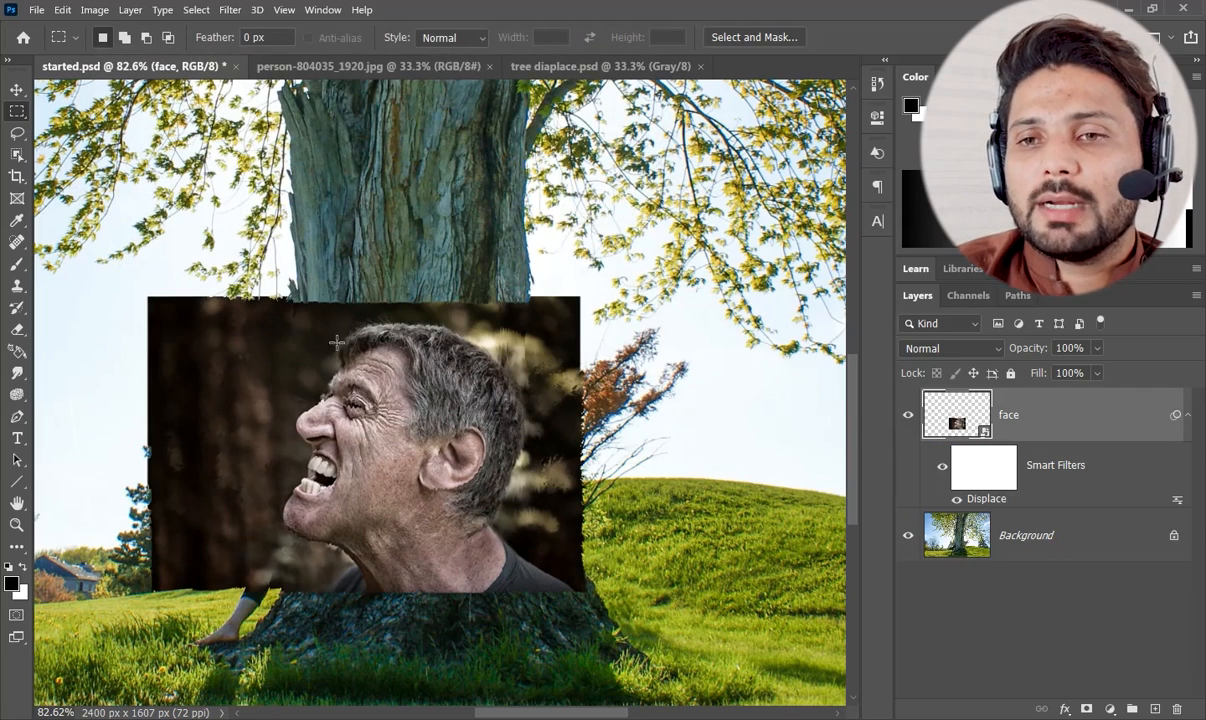
{"action": "right_click", "coordinate": [992, 476]}
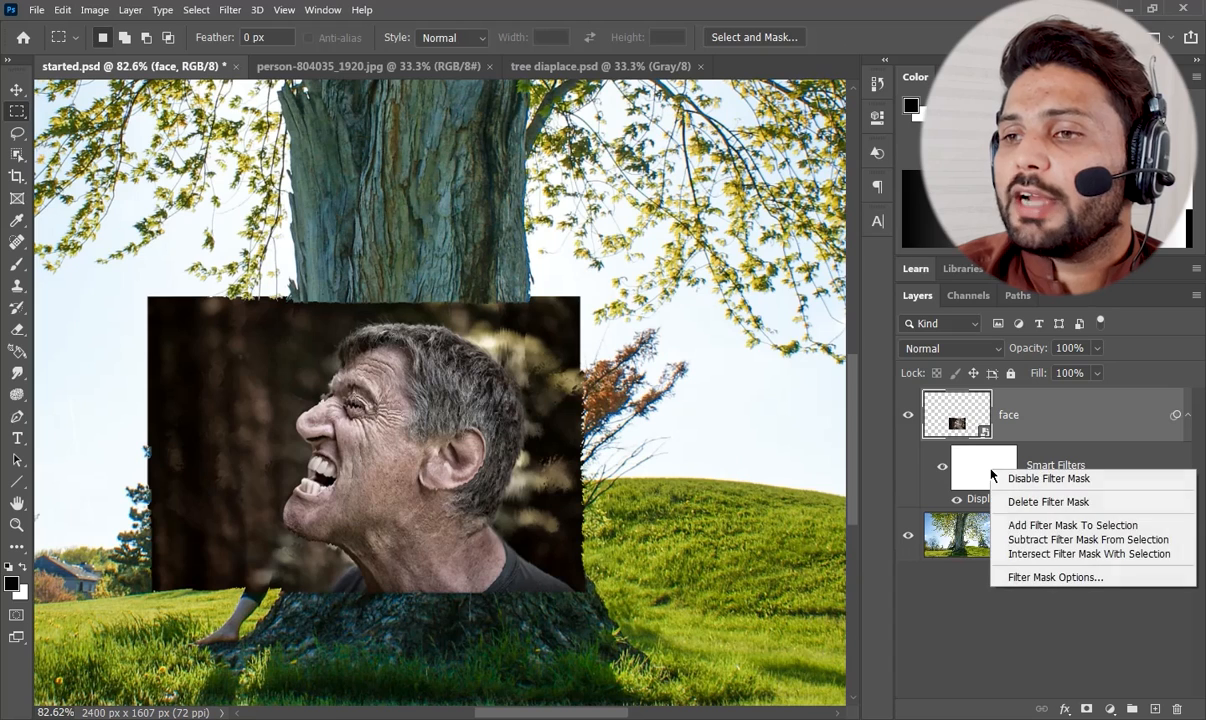
{"action": "left_click", "coordinate": [1035, 503]}
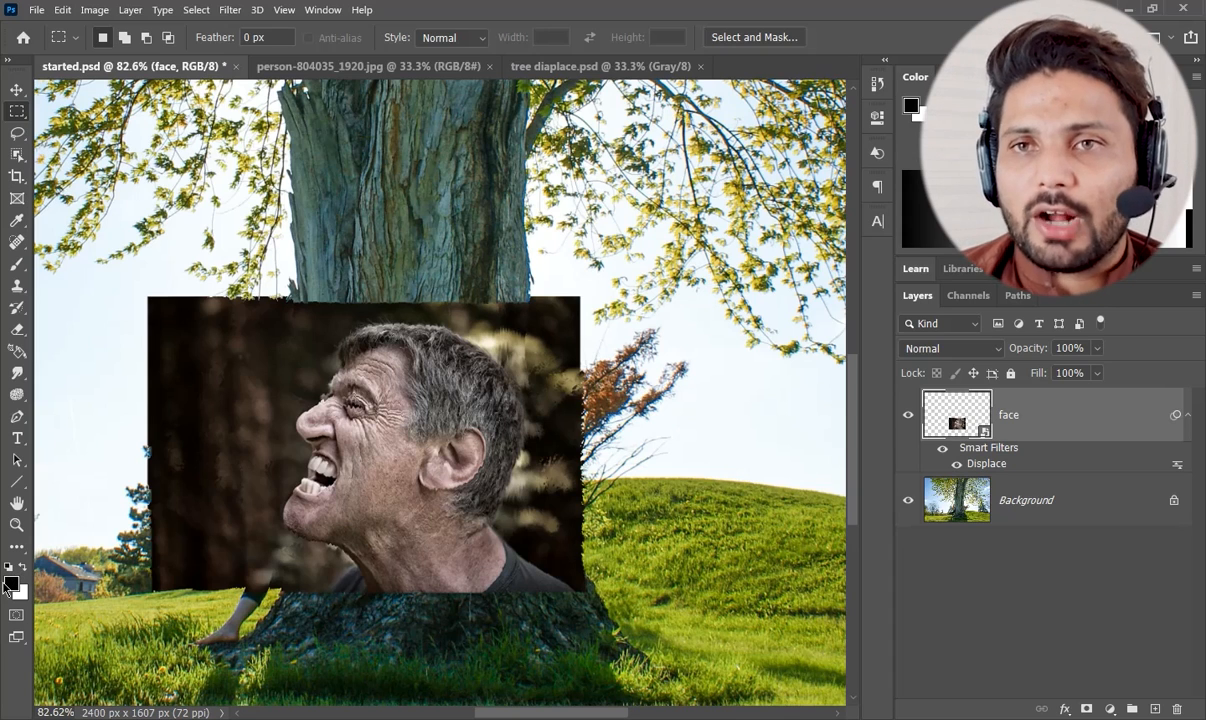
Apply the Chalk & Charcoal sketch filter to the face layer with Charcoal Area 0, Chalk Area 20 and Stroke Pressure 1.
{"action": "left_click", "coordinate": [232, 11]}
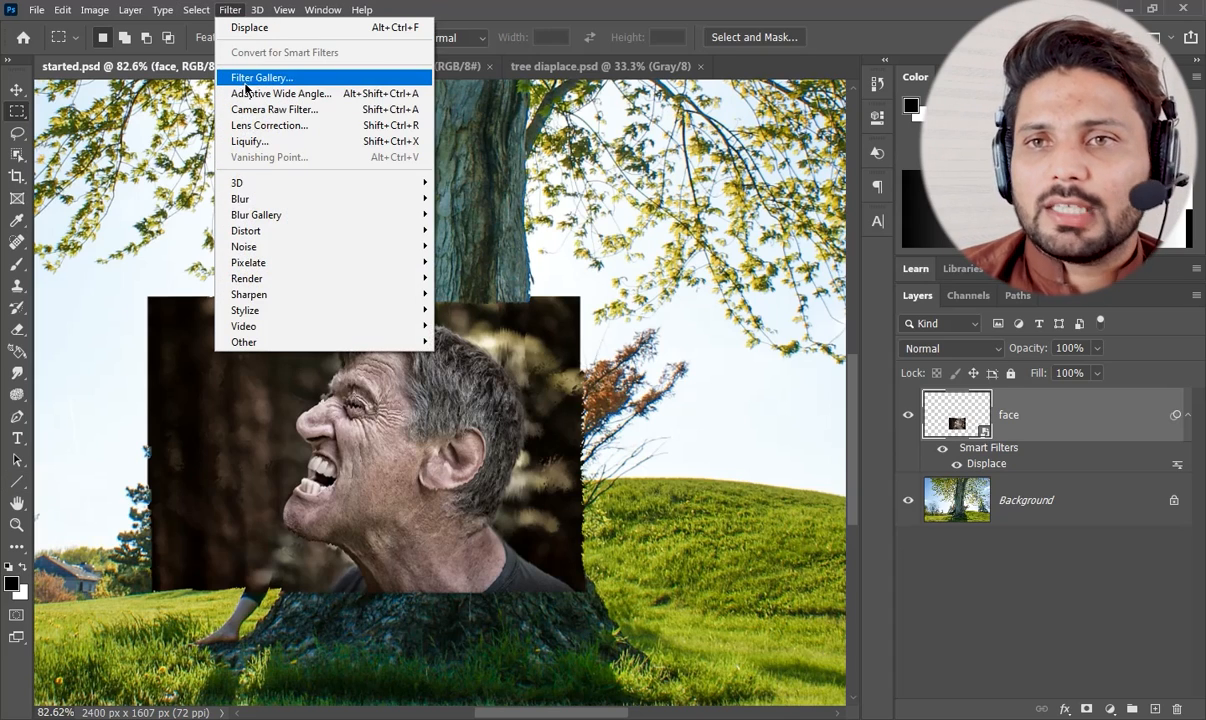
{"action": "left_click", "coordinate": [262, 78]}
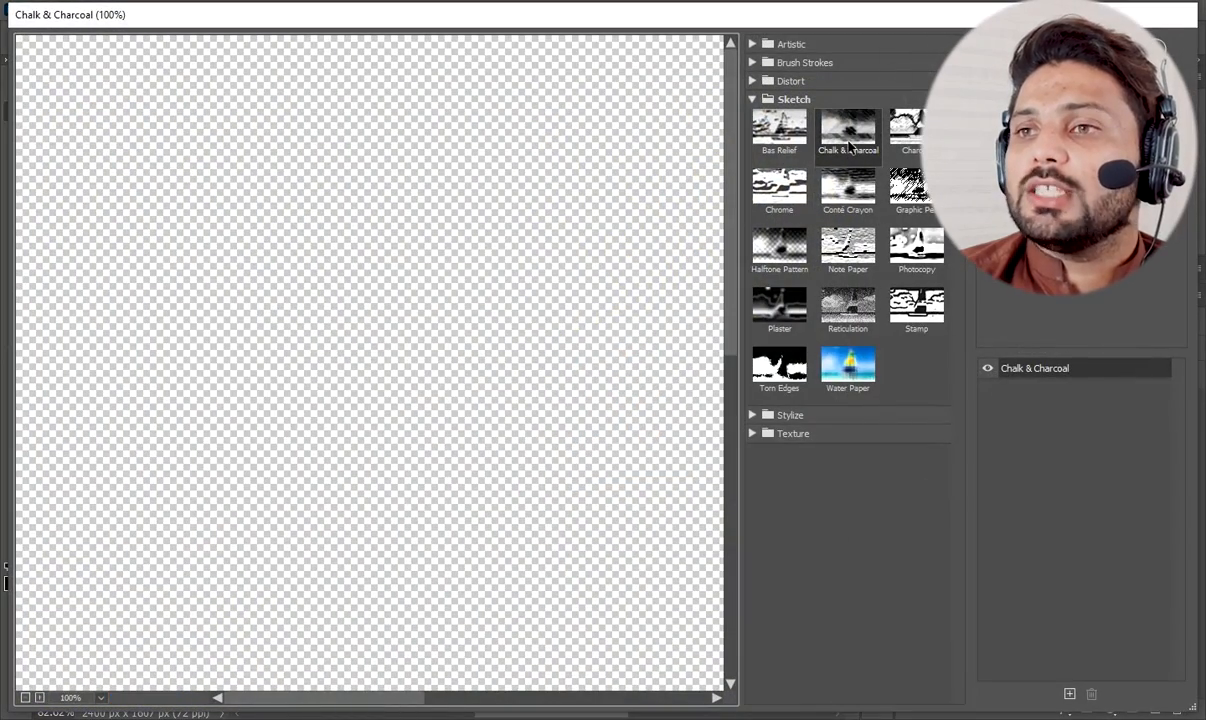
{"action": "left_click_drag", "start_coordinate": [562, 497], "coordinate": [300, 197]}
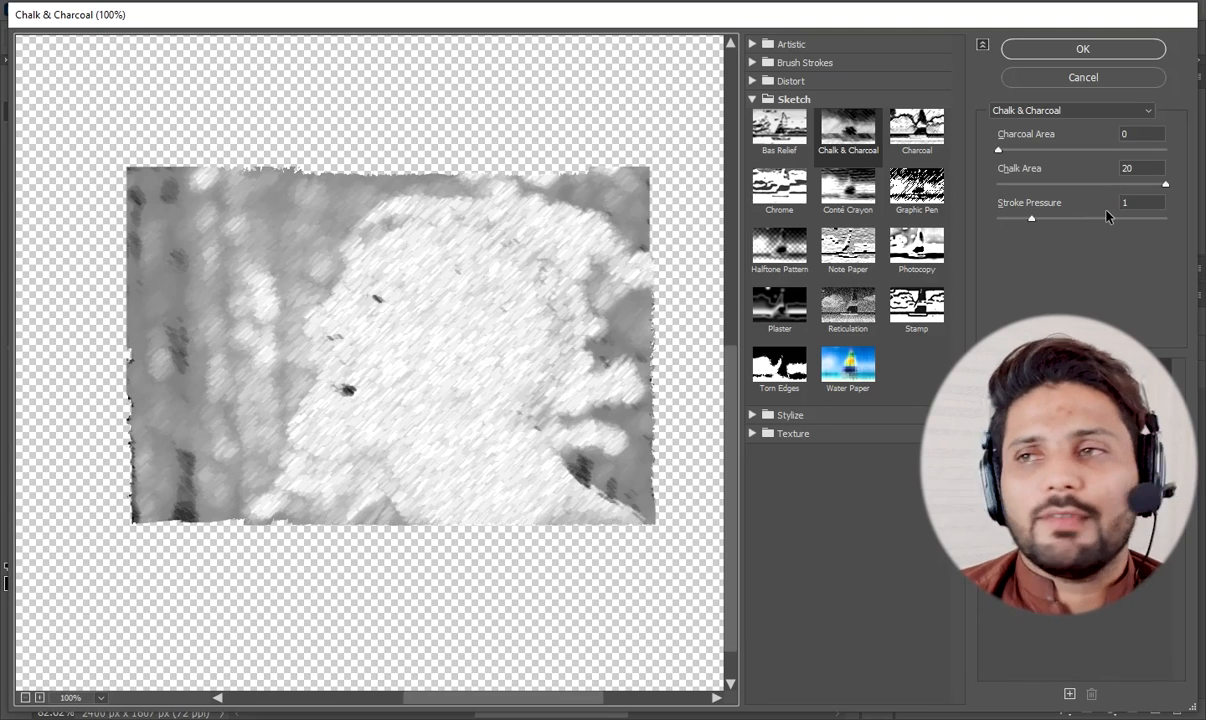
{"action": "left_click", "coordinate": [1084, 49]}
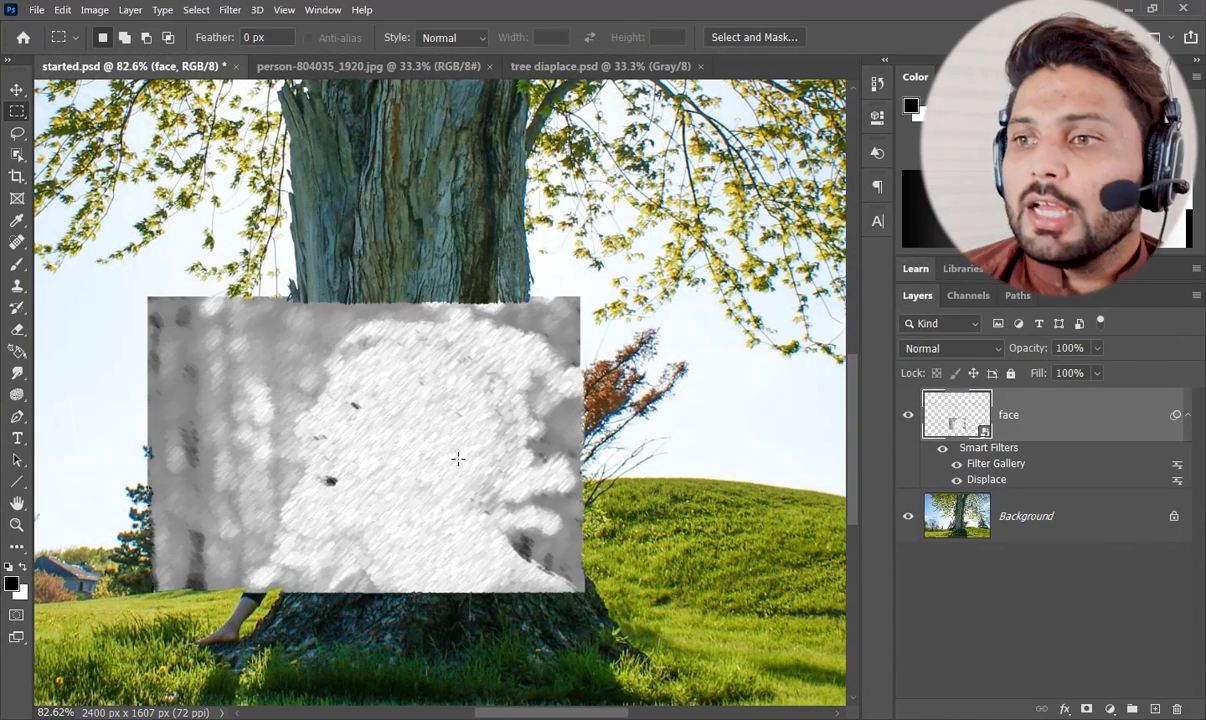
Set the opacity of the face layer's Filter Gallery smart filter to 50%.
{"action": "double_click", "coordinate": [1178, 467]}
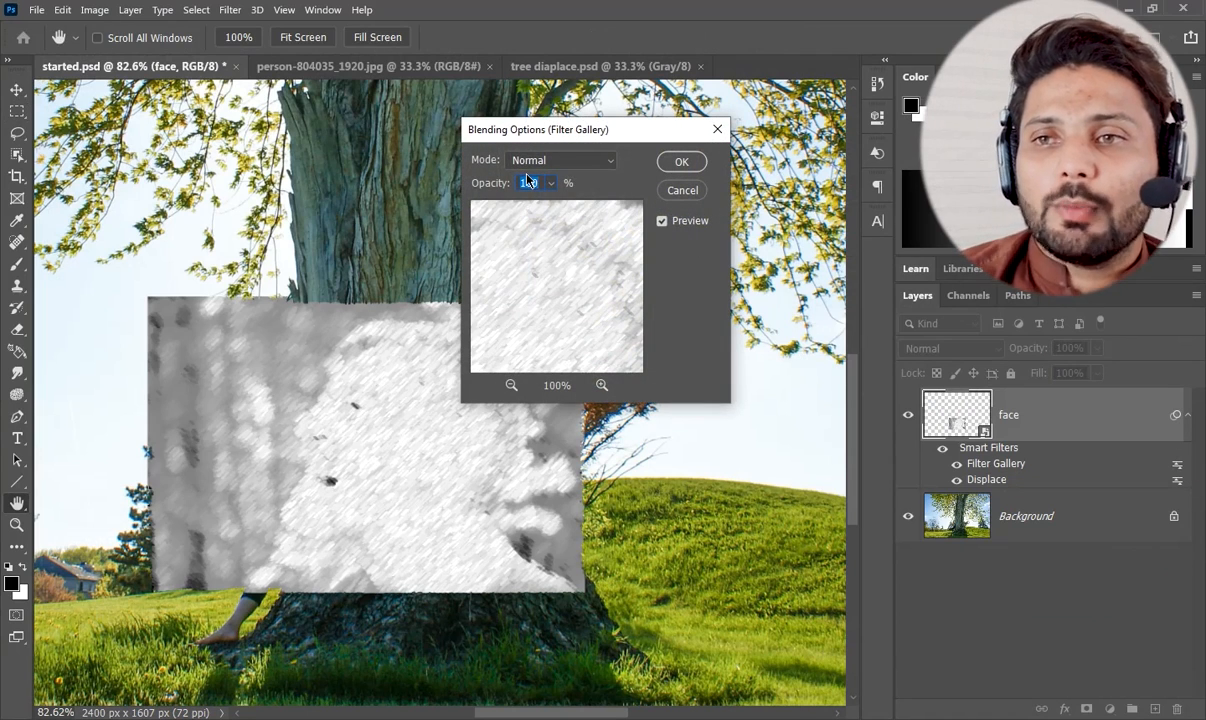
{"action": "type", "text": "50"}
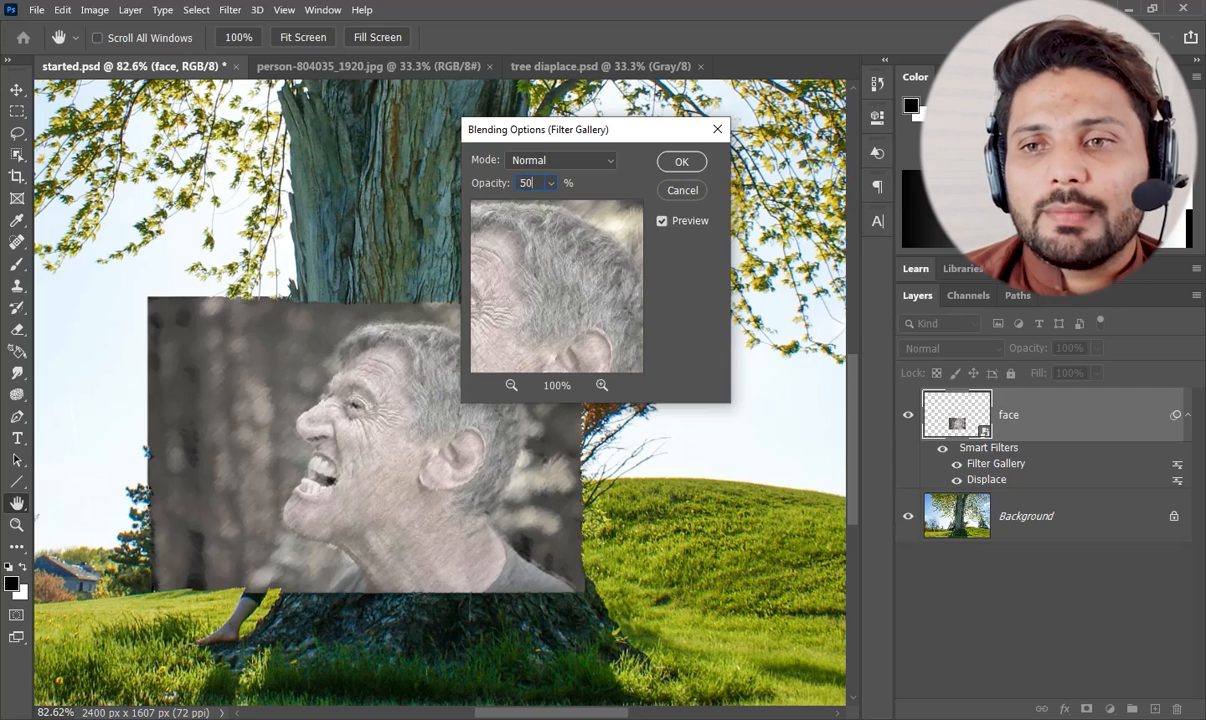
{"action": "left_click", "coordinate": [694, 167]}
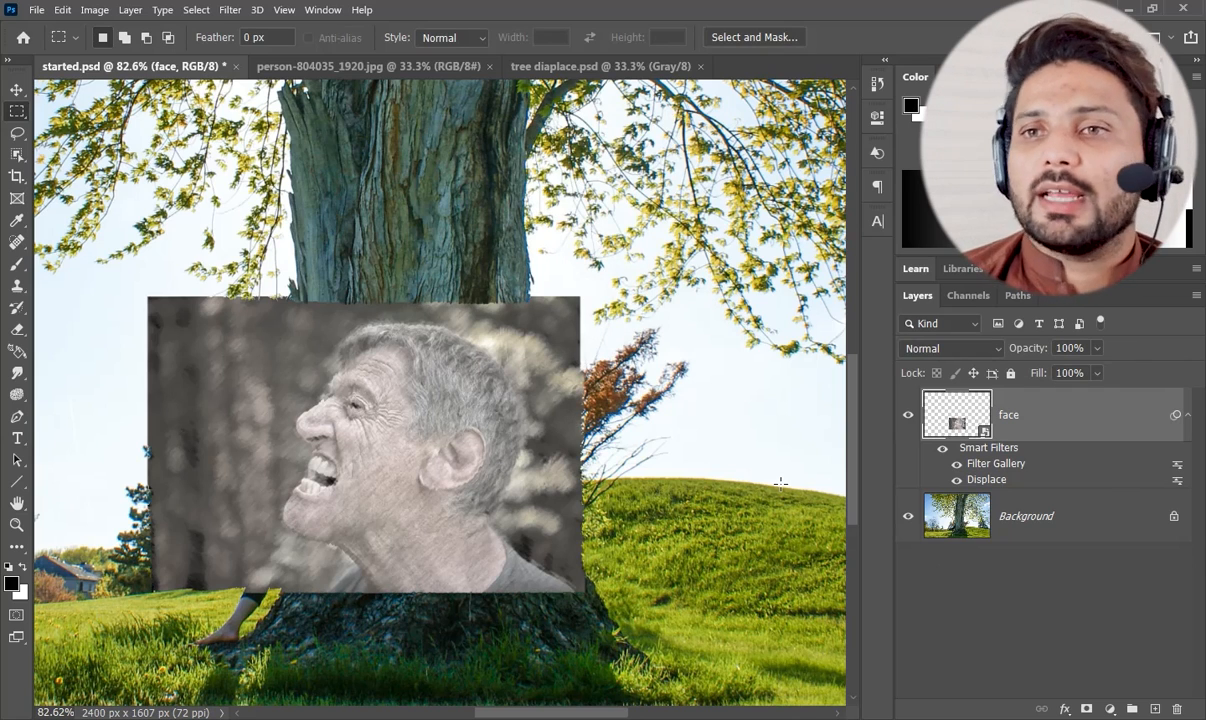
Apply a High Pass filter with a radius of 50 pixels to the face layer.
{"action": "left_click", "coordinate": [224, 10]}
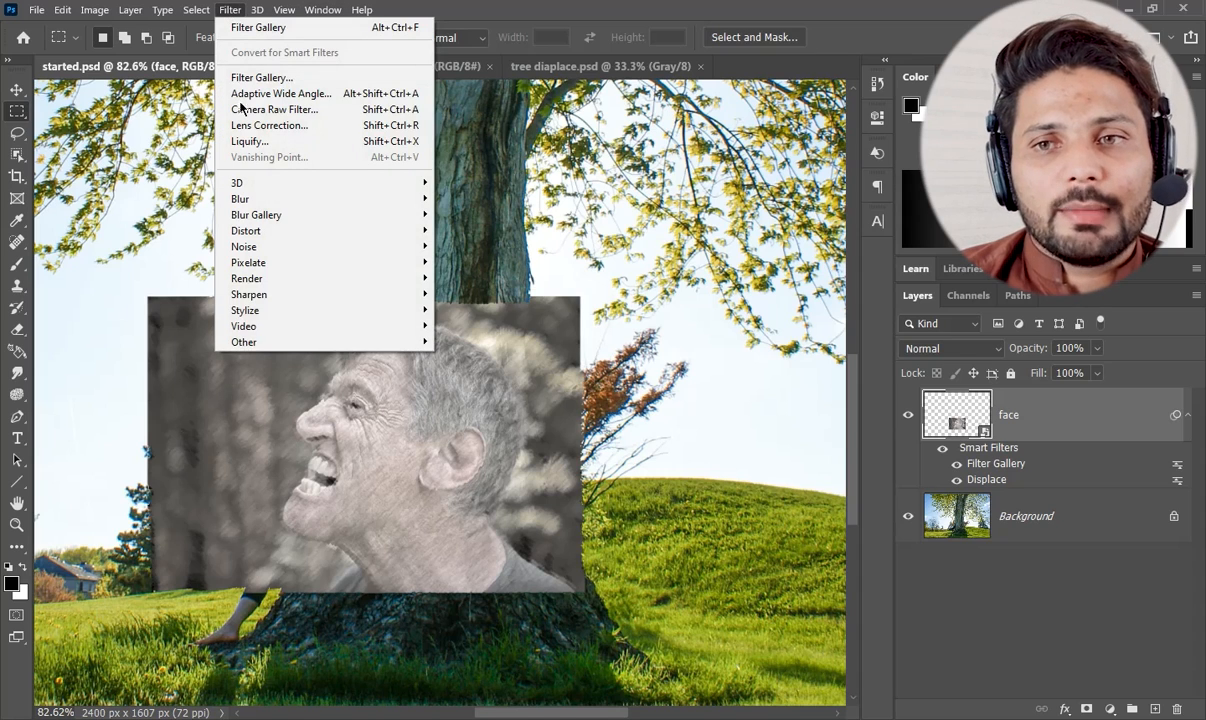
{"action": "mouse_move", "coordinate": [244, 341]}
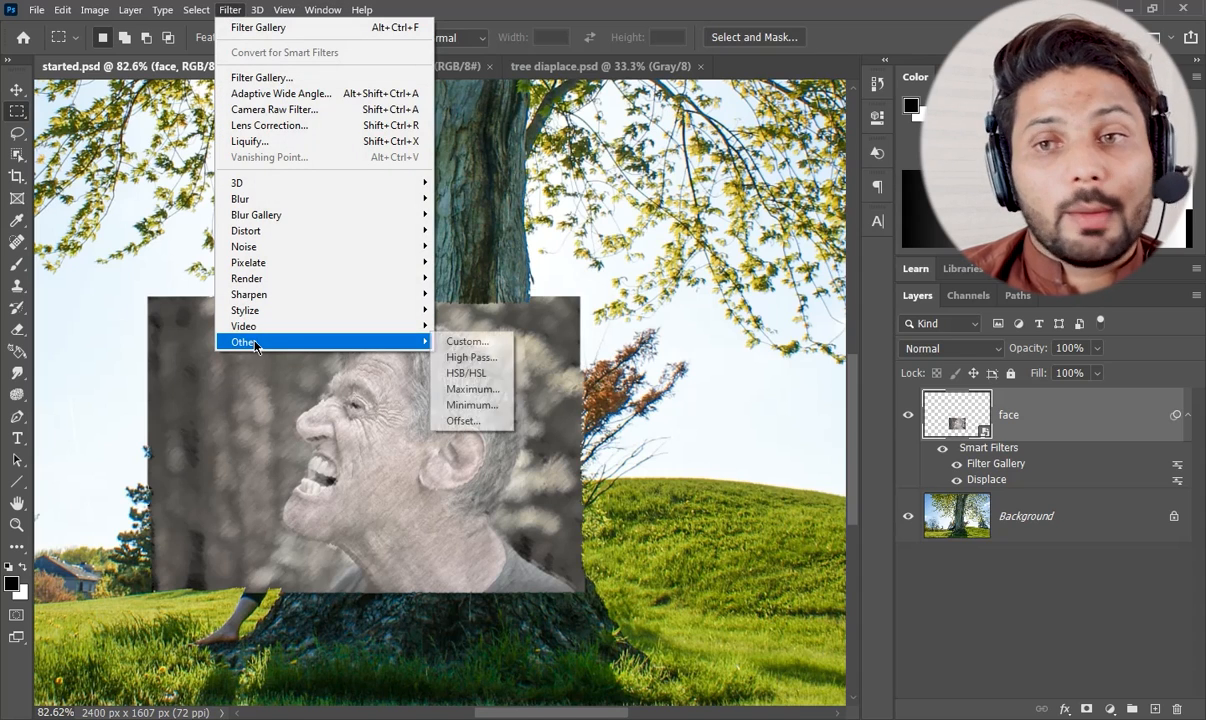
{"action": "left_click", "coordinate": [468, 357]}
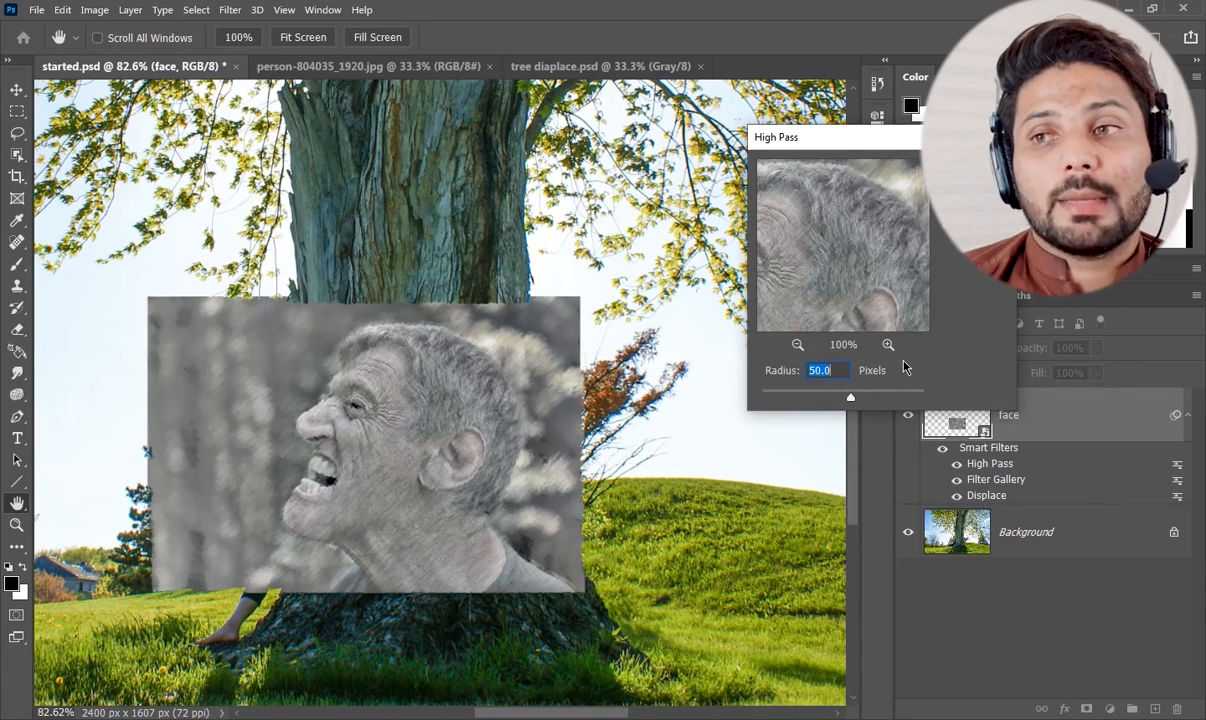
{"action": "mouse_move", "coordinate": [848, 300]}
{"action": "left_mouse_down"}
{"action": "mouse_move", "coordinate": [875, 256]}
{"action": "mouse_move", "coordinate": [860, 322]}
{"action": "left_mouse_up"}
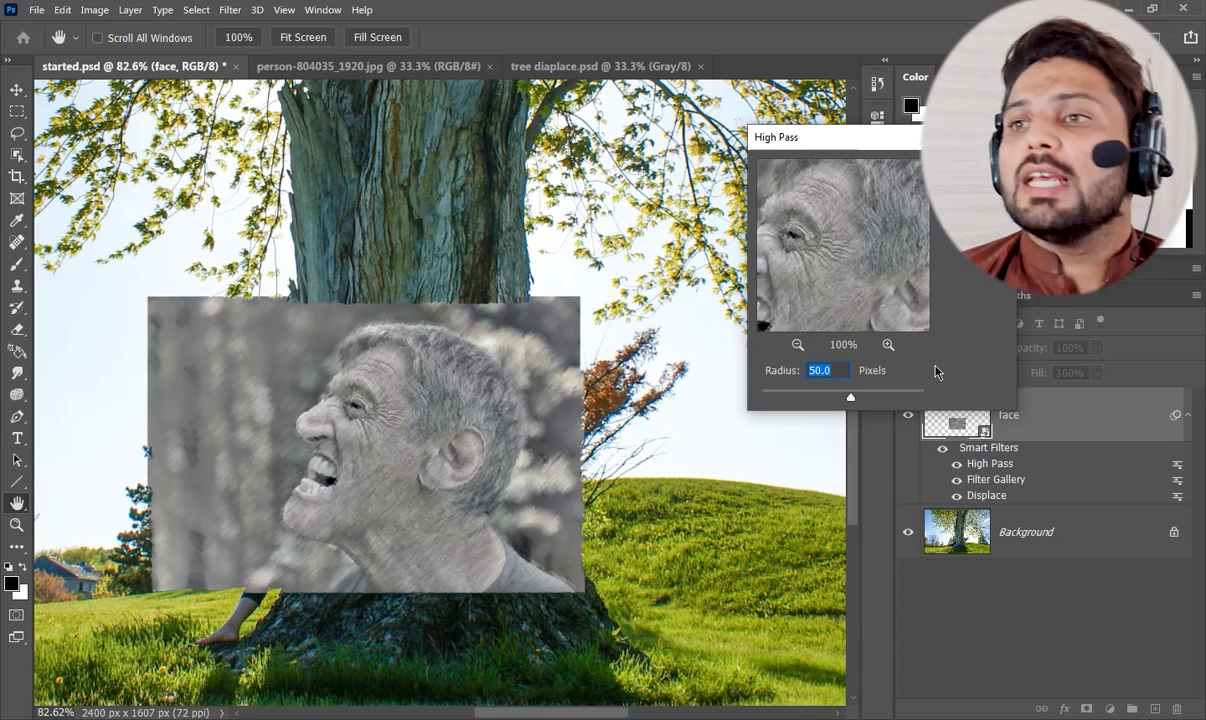
{"action": "key", "text": "Return"}
{"action": "key", "text": "m"}
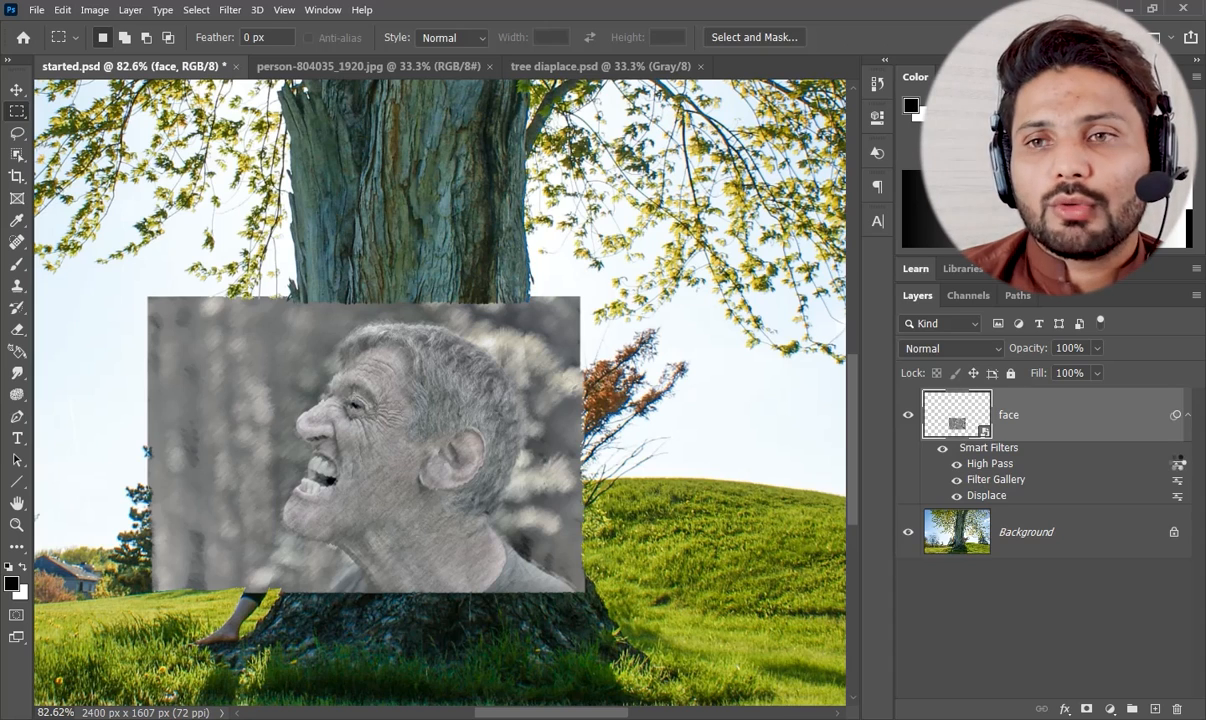
Set the opacity of the face layer's High Pass smart filter to 50%.
{"action": "double_click", "coordinate": [1177, 465]}
{"action": "type", "text": "50"}
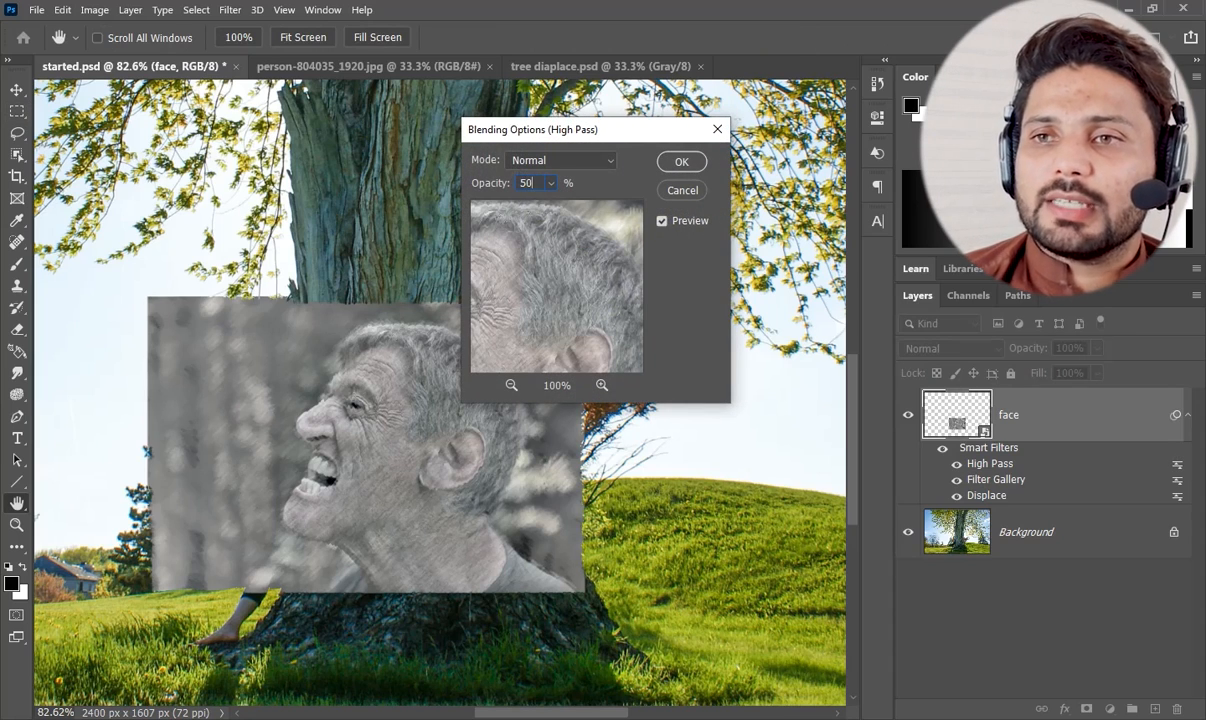
{"action": "left_click", "coordinate": [690, 162]}
{"action": "key", "text": "m"}
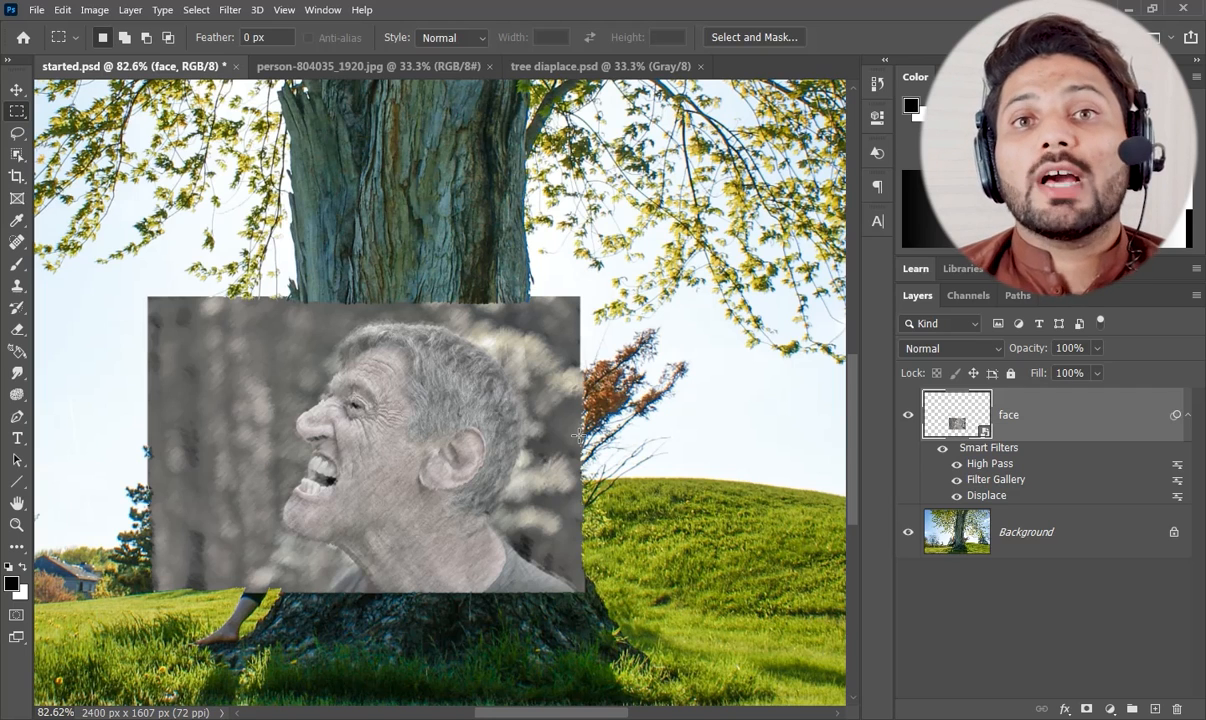
Add a Hue/Saturation adjustment layer named "color", clipped to the face layer, and reduce its saturation to the minimum.
{"action": "left_click", "coordinate": [1111, 710]}
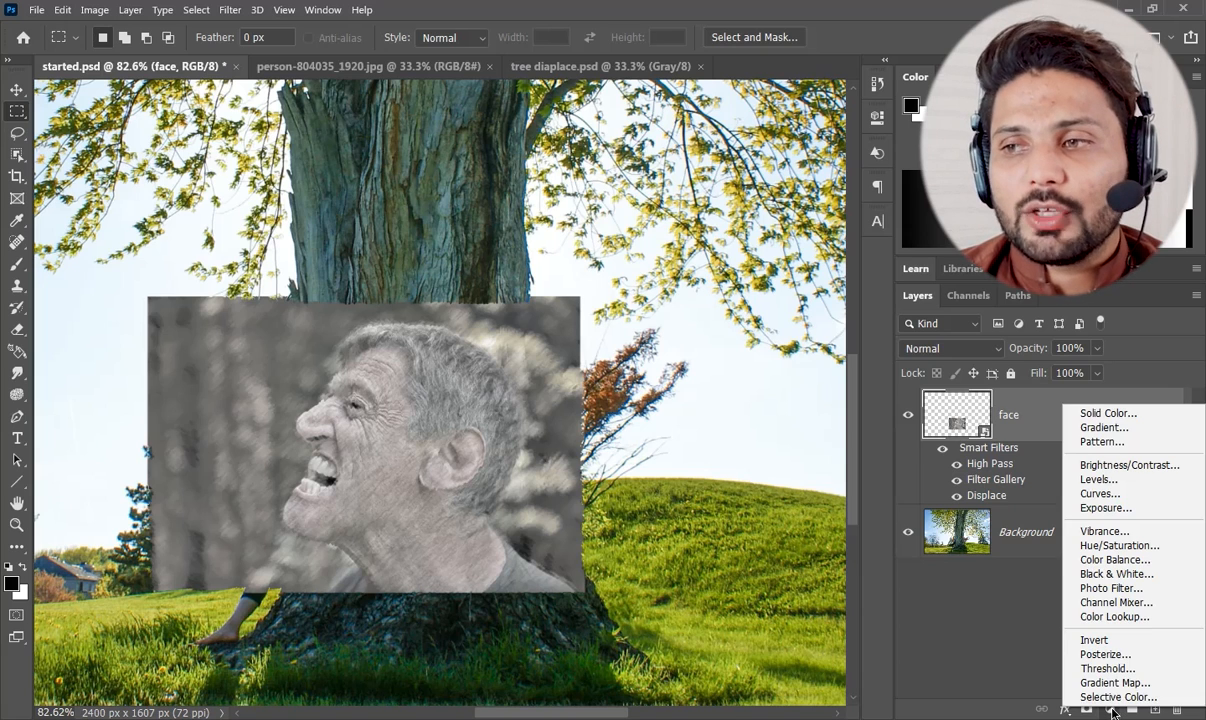
{"action": "left_click", "coordinate": [1104, 546], "text": "alt"}
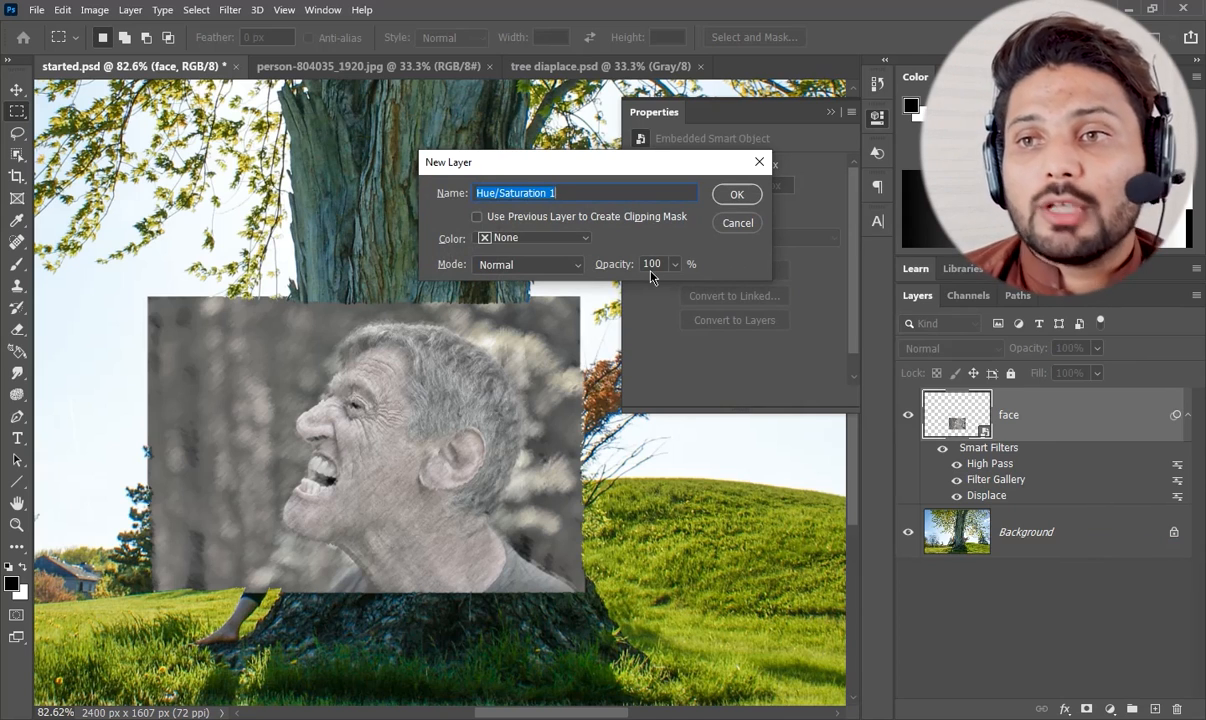
{"action": "type", "text": "color"}
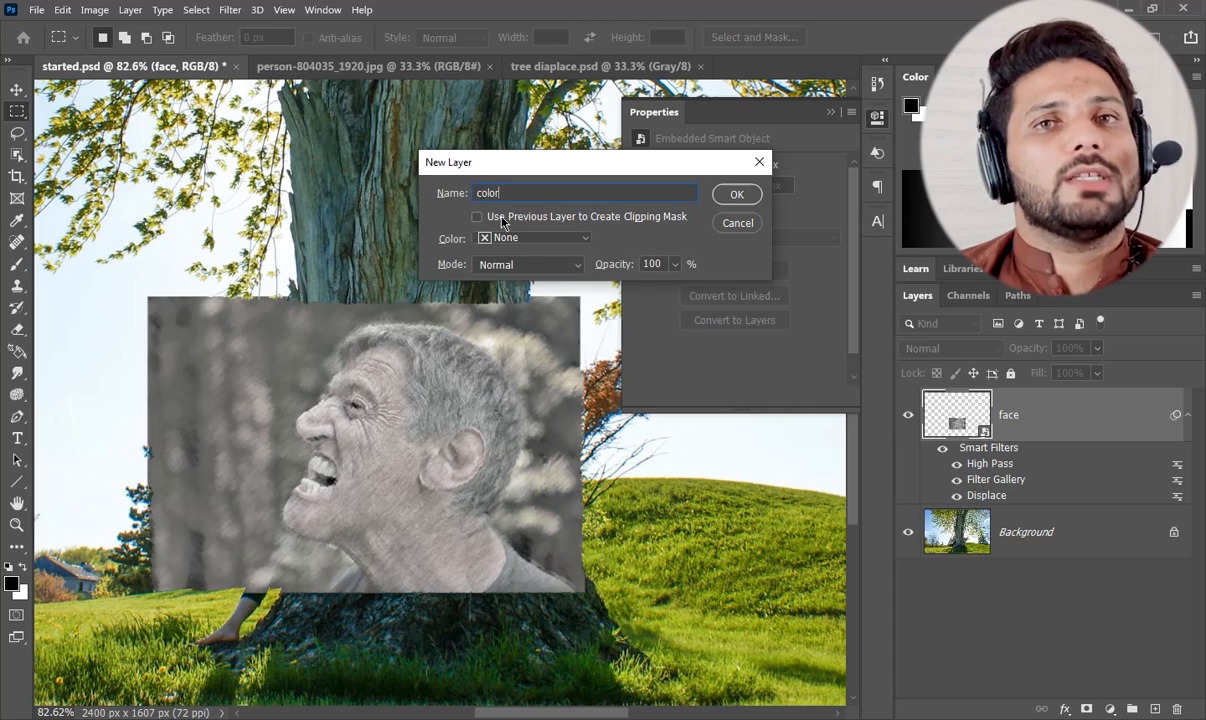
{"action": "left_click", "coordinate": [478, 217]}
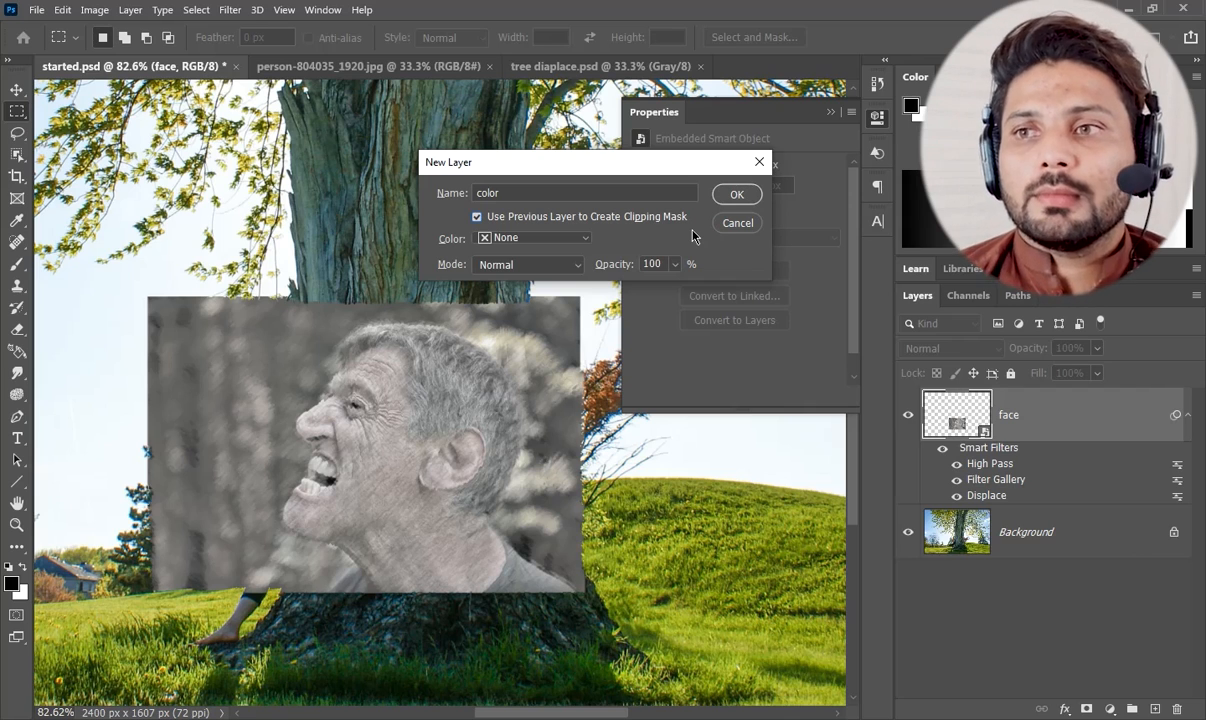
{"action": "left_click", "coordinate": [735, 196]}
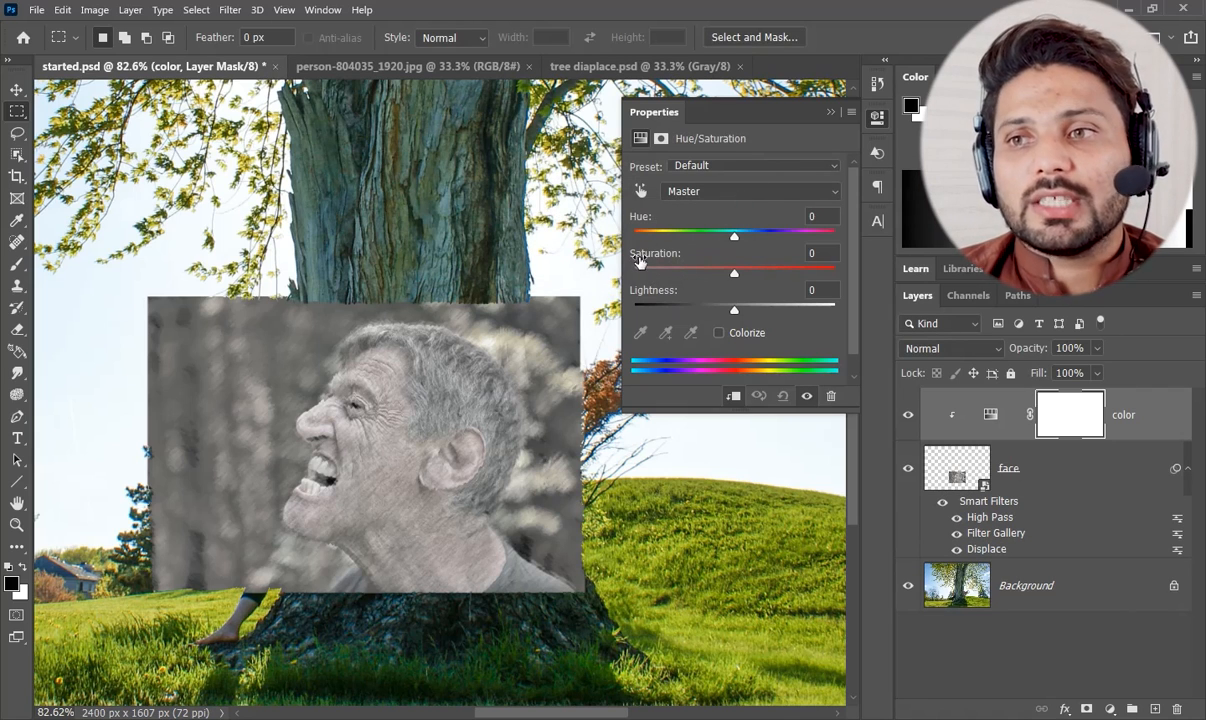
{"action": "left_click_drag", "start_coordinate": [735, 272], "coordinate": [620, 270]}
{"action": "left_click", "coordinate": [830, 112]}
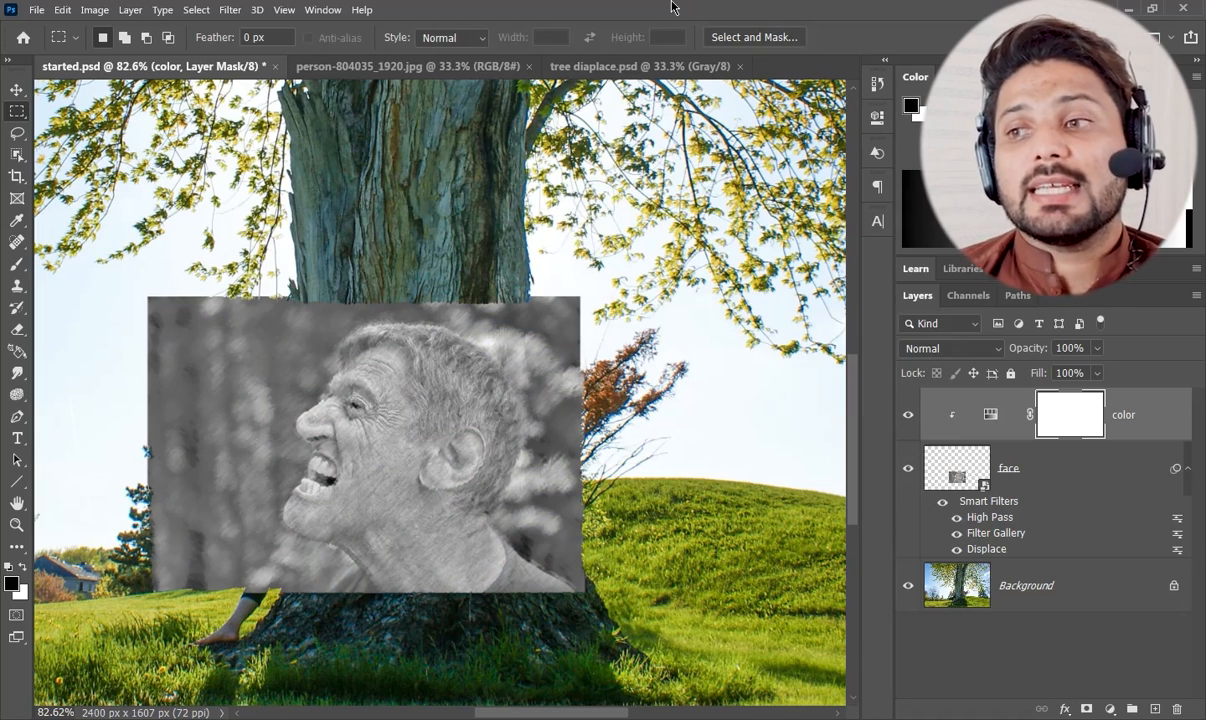
Set the face layer's blend mode to Linear Light and shift the face slightly to the right on the trunk.
{"action": "left_click", "coordinate": [1015, 469]}
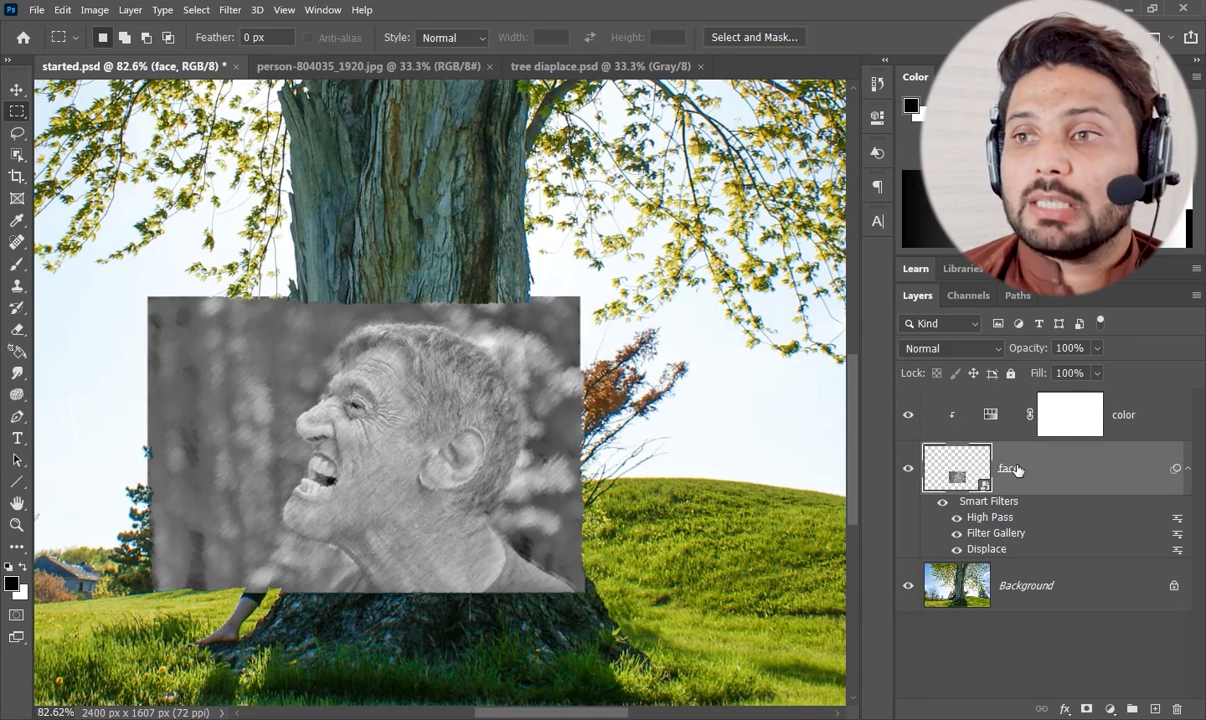
{"action": "left_click", "coordinate": [945, 345]}
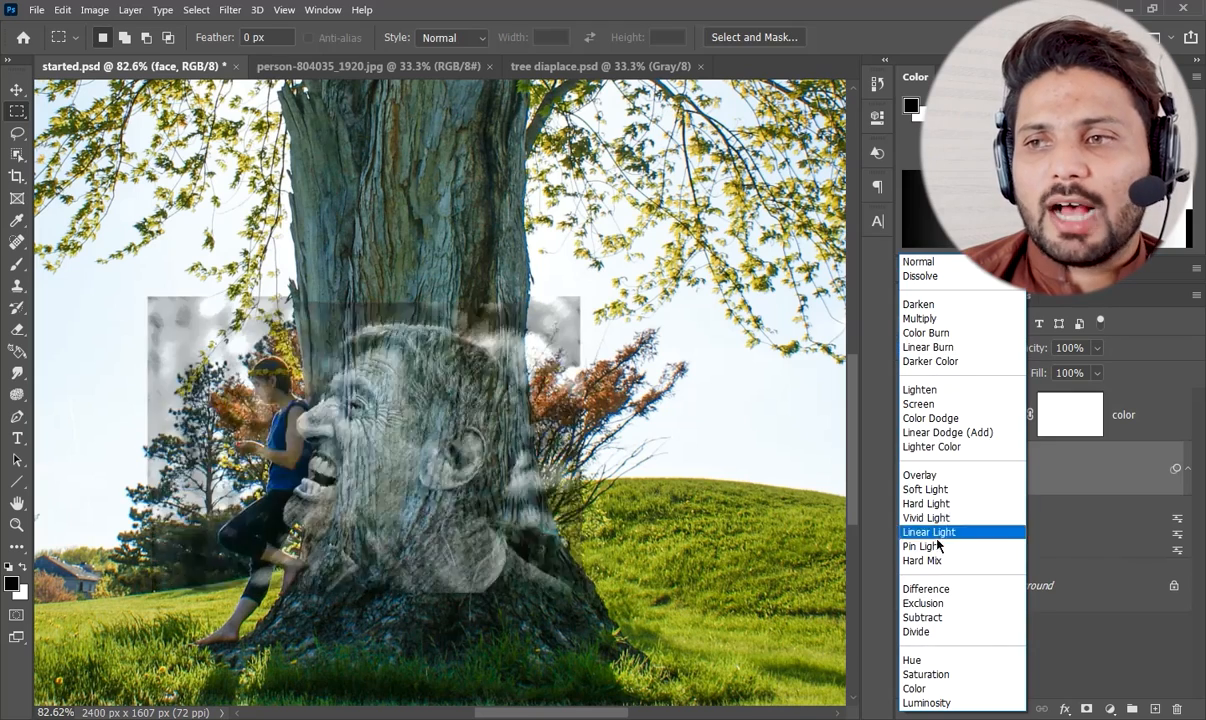
{"action": "left_click", "coordinate": [938, 532]}
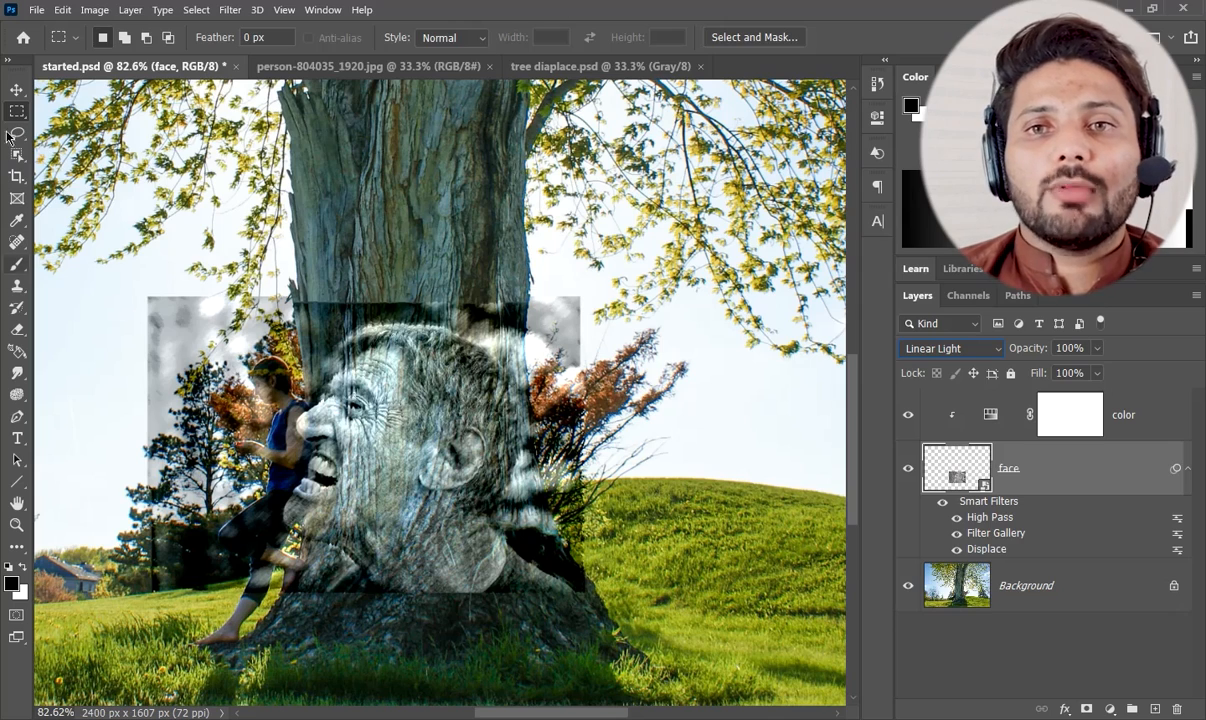
{"action": "left_click", "coordinate": [16, 89]}
{"action": "left_click_drag", "start_coordinate": [400, 457], "coordinate": [425, 452]}
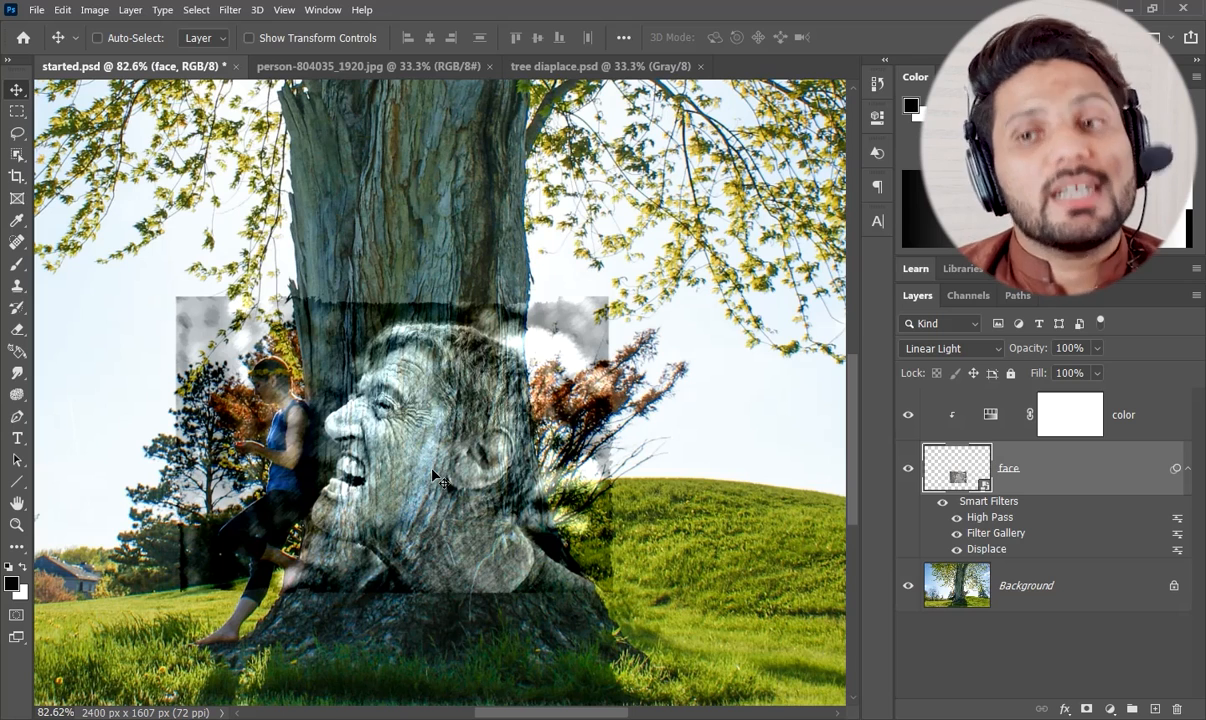
Add a layer mask to the face layer and paint out the photo around the face with a 98 px Soft Round black brush.
{"action": "left_click", "coordinate": [1087, 709]}
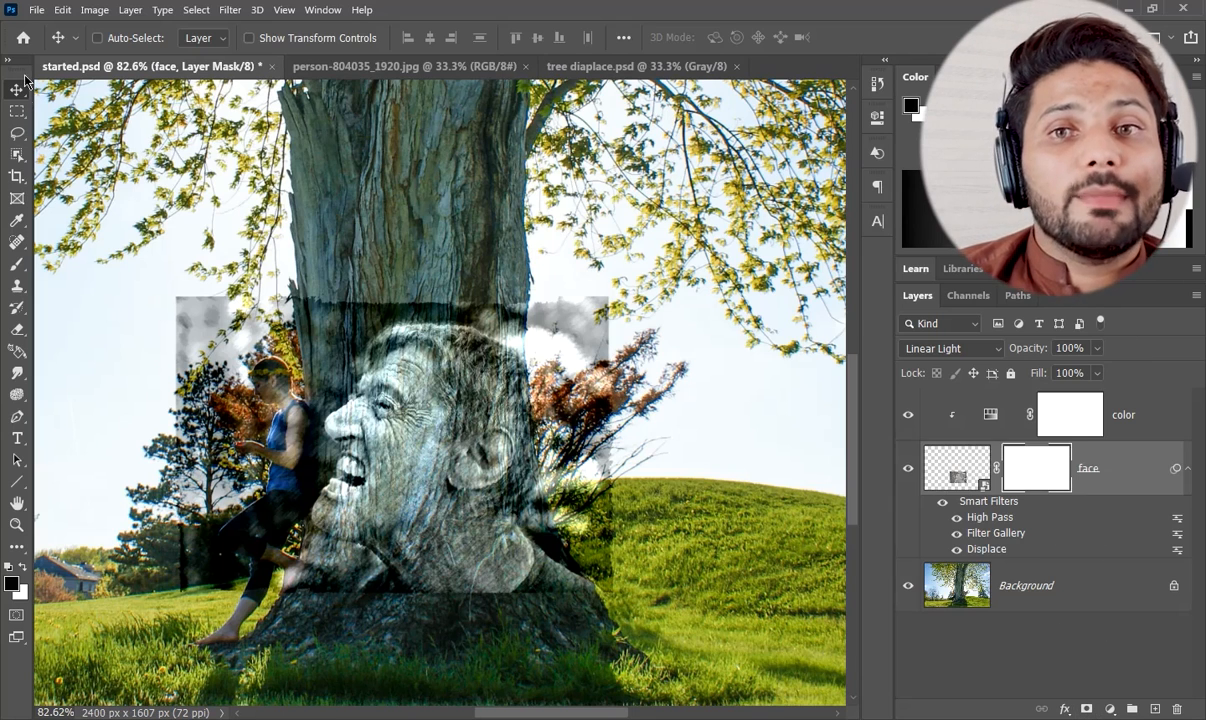
{"action": "left_click", "coordinate": [19, 266]}
{"action": "right_click", "coordinate": [255, 235]}
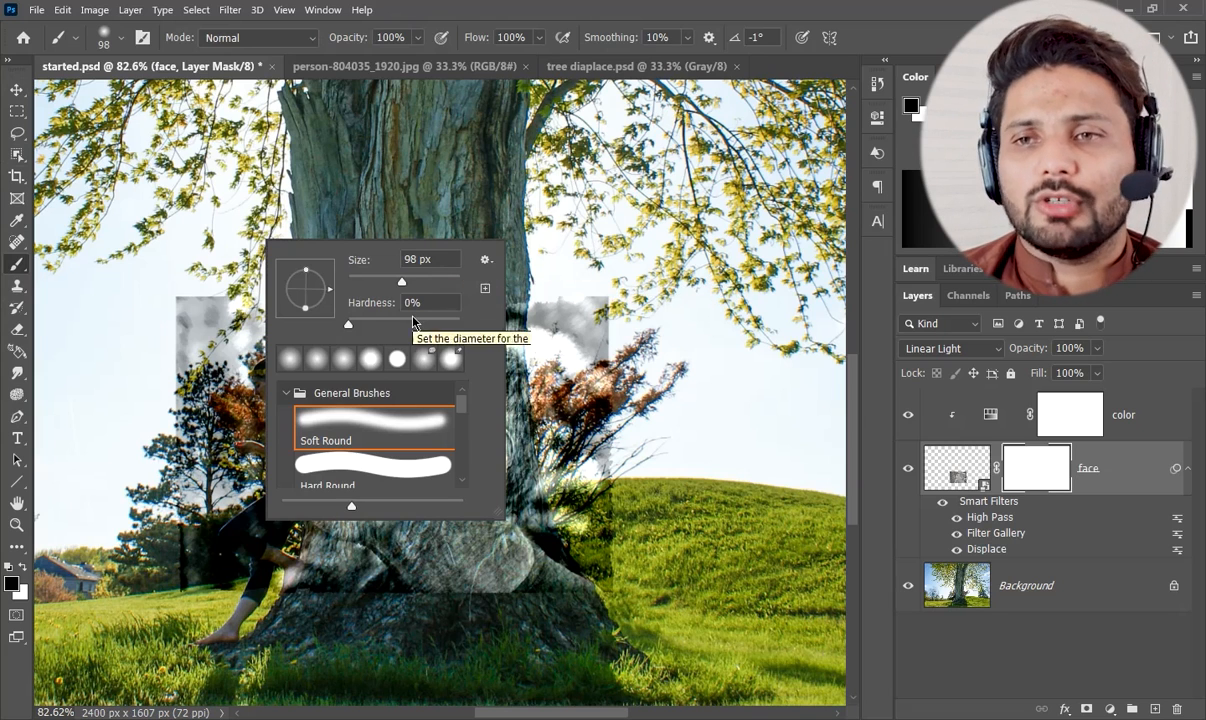
{"action": "left_click", "coordinate": [597, 58]}
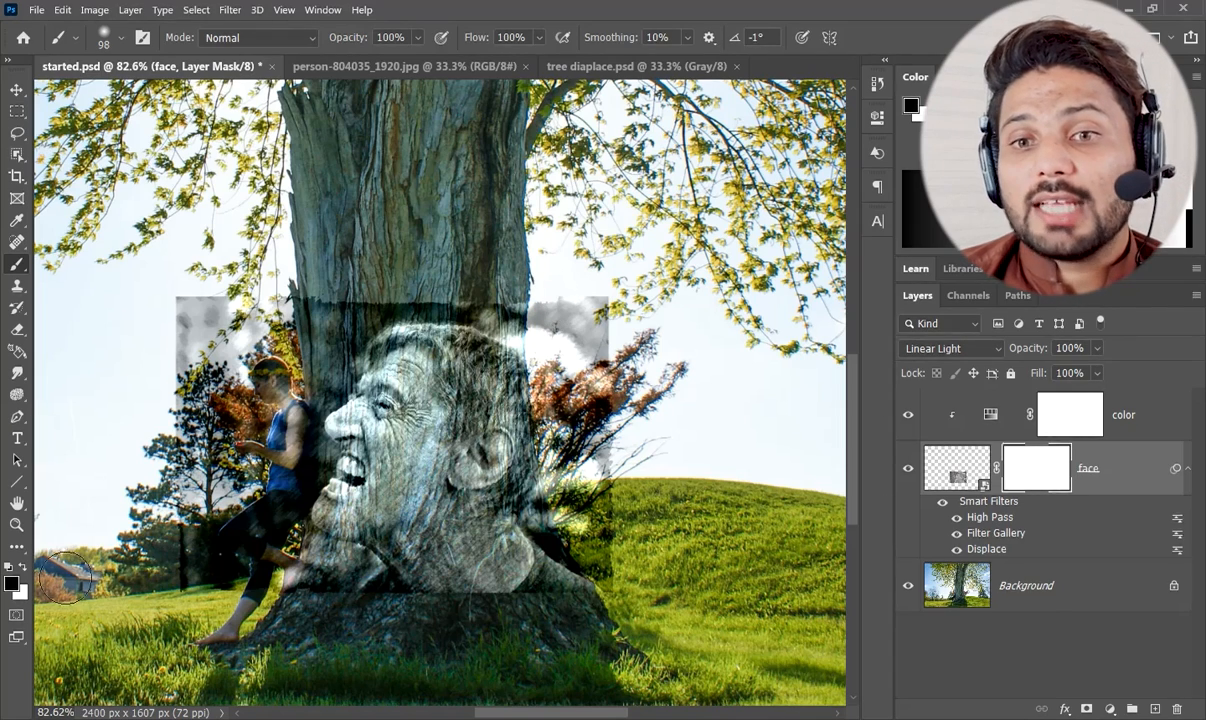
{"action": "mouse_move", "coordinate": [493, 296]}
{"action": "left_mouse_down"}
{"action": "mouse_move", "coordinate": [601, 412]}
{"action": "mouse_move", "coordinate": [567, 298]}
{"action": "mouse_move", "coordinate": [604, 385]}
{"action": "mouse_move", "coordinate": [598, 294]}
{"action": "mouse_move", "coordinate": [566, 305]}
{"action": "mouse_move", "coordinate": [559, 392]}
{"action": "mouse_move", "coordinate": [554, 370]}
{"action": "mouse_move", "coordinate": [587, 495]}
{"action": "mouse_move", "coordinate": [582, 525]}
{"action": "mouse_move", "coordinate": [489, 580]}
{"action": "mouse_move", "coordinate": [435, 585]}
{"action": "mouse_move", "coordinate": [424, 594]}
{"action": "mouse_move", "coordinate": [484, 578]}
{"action": "mouse_move", "coordinate": [386, 622]}
{"action": "mouse_move", "coordinate": [355, 582]}
{"action": "mouse_move", "coordinate": [296, 561]}
{"action": "mouse_move", "coordinate": [309, 565]}
{"action": "mouse_move", "coordinate": [298, 565]}
{"action": "mouse_move", "coordinate": [302, 585]}
{"action": "mouse_move", "coordinate": [283, 527]}
{"action": "mouse_move", "coordinate": [305, 434]}
{"action": "mouse_move", "coordinate": [300, 392]}
{"action": "mouse_move", "coordinate": [290, 442]}
{"action": "mouse_move", "coordinate": [312, 453]}
{"action": "mouse_move", "coordinate": [296, 449]}
{"action": "mouse_move", "coordinate": [304, 397]}
{"action": "mouse_move", "coordinate": [358, 312]}
{"action": "mouse_move", "coordinate": [486, 304]}
{"action": "mouse_move", "coordinate": [182, 298]}
{"action": "mouse_move", "coordinate": [346, 280]}
{"action": "mouse_move", "coordinate": [98, 440]}
{"action": "mouse_move", "coordinate": [117, 443]}
{"action": "mouse_move", "coordinate": [294, 344]}
{"action": "mouse_move", "coordinate": [277, 315]}
{"action": "mouse_move", "coordinate": [221, 306]}
{"action": "left_mouse_up"}
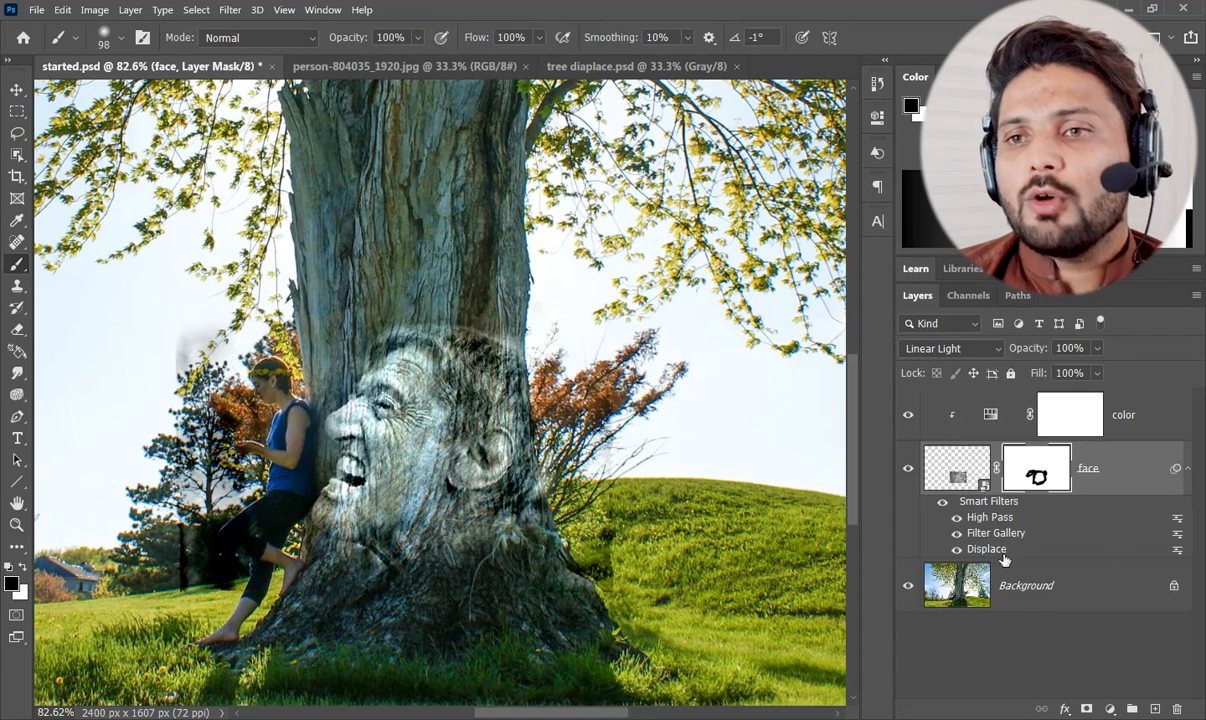
In the face layer's mask view, lasso around the central white face area through the black outline and invert the selection.
{"action": "left_click", "coordinate": [1038, 474], "text": "alt"}
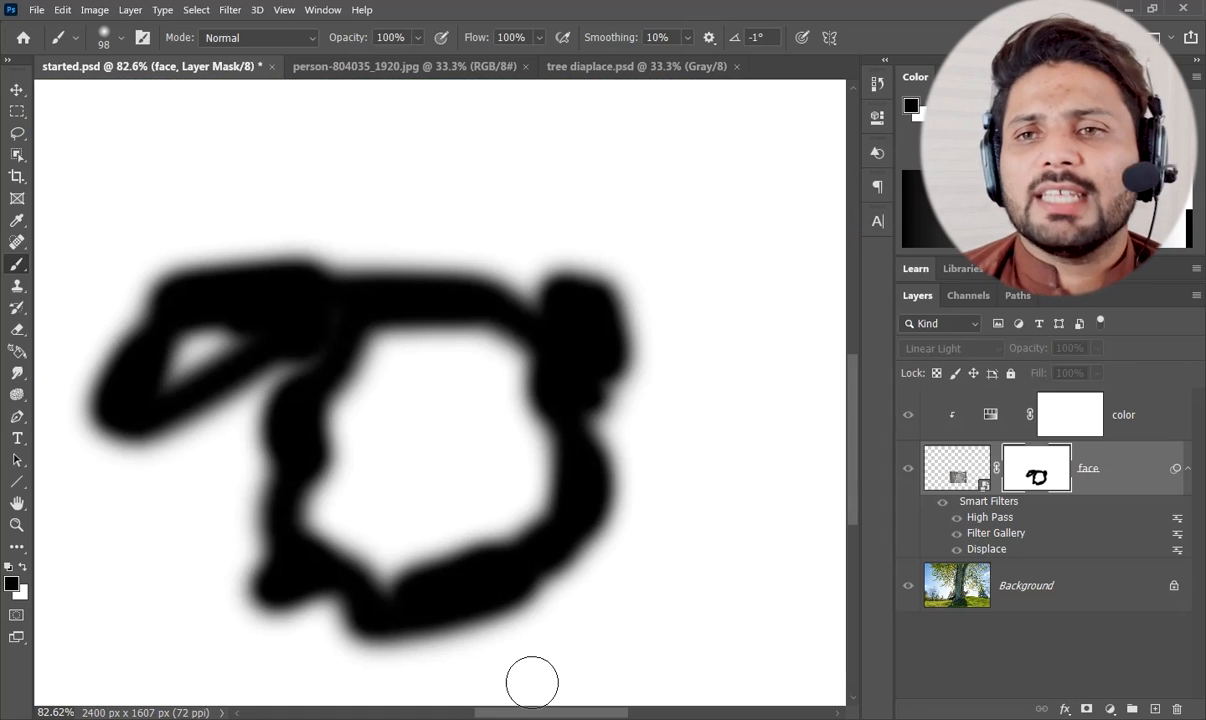
{"action": "left_click", "coordinate": [18, 136]}
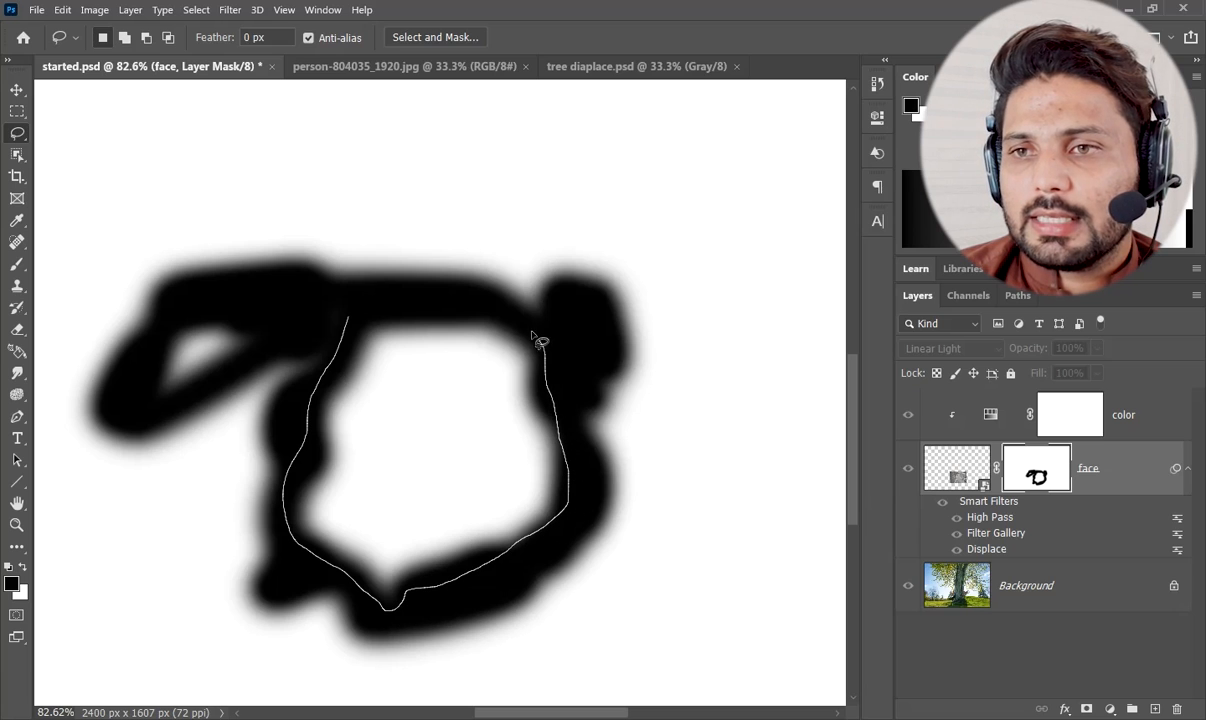
{"action": "left_click_drag", "start_coordinate": [350, 320], "coordinate": [350, 323]}
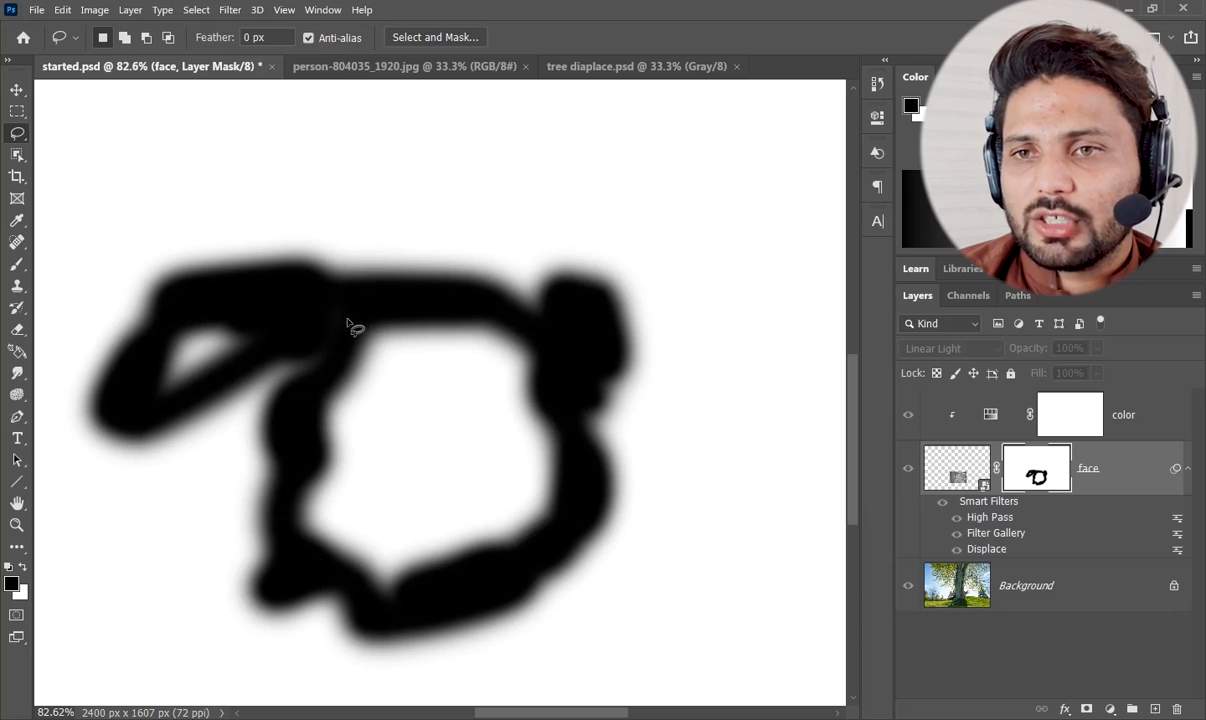
{"action": "left_click", "coordinate": [197, 10]}
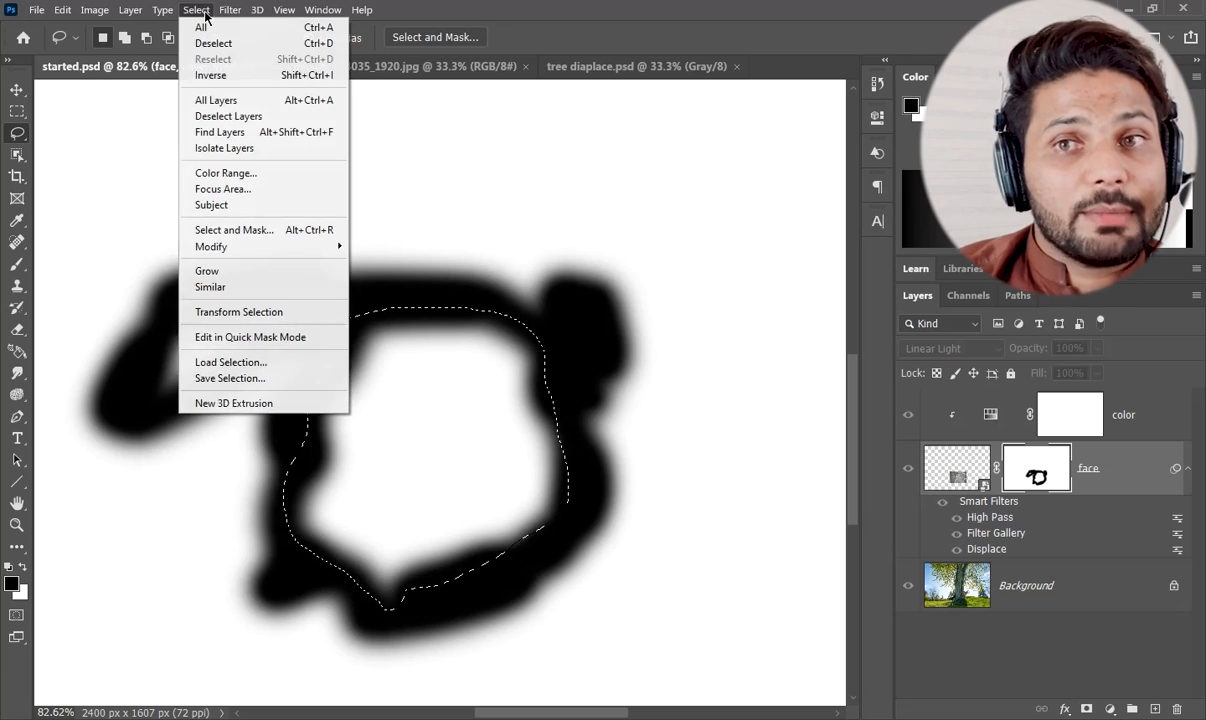
{"action": "left_click", "coordinate": [213, 78]}
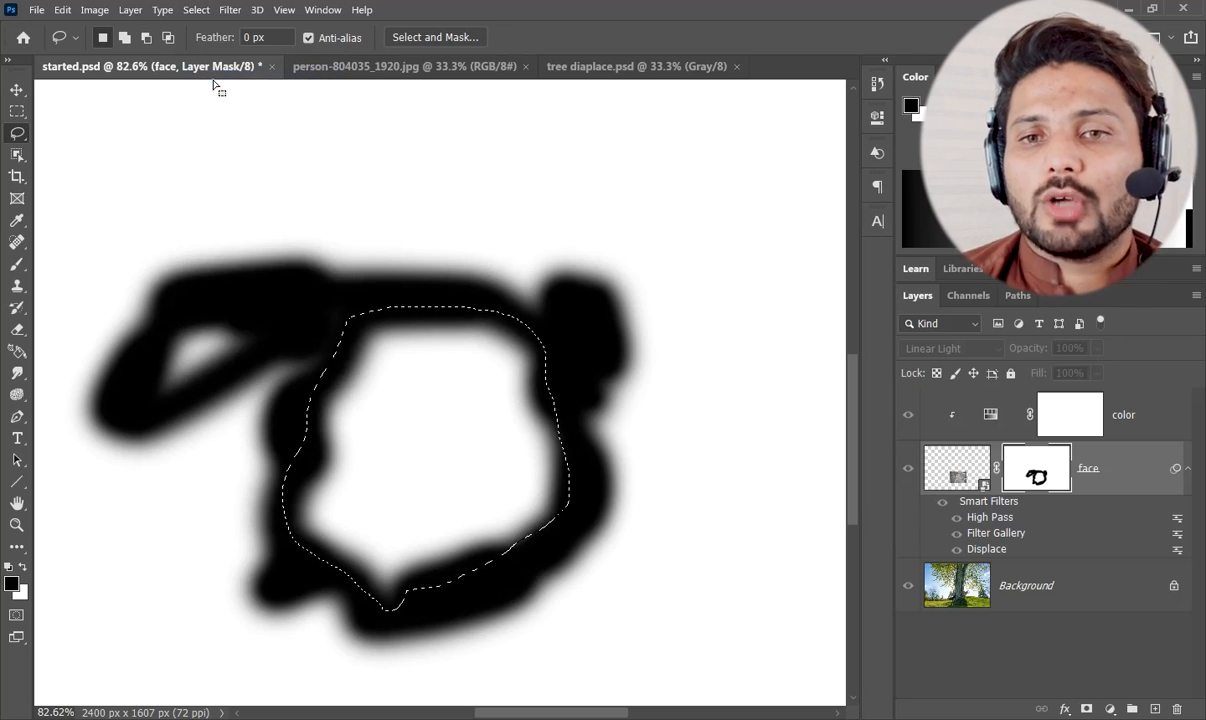
Fill the selected outer area of the mask with black, return to the image view and deselect.
{"action": "key", "text": "alt+BackSpace"}
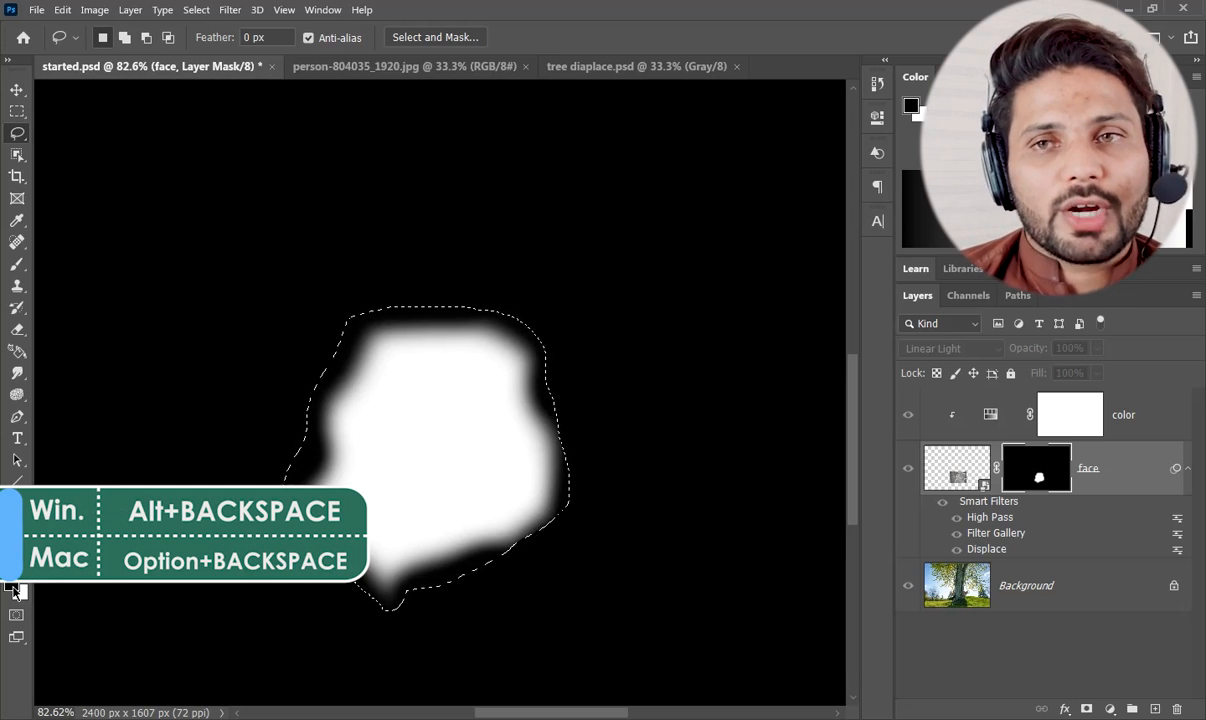
{"action": "left_click", "coordinate": [908, 416]}
{"action": "key", "text": "ctrl+d"}
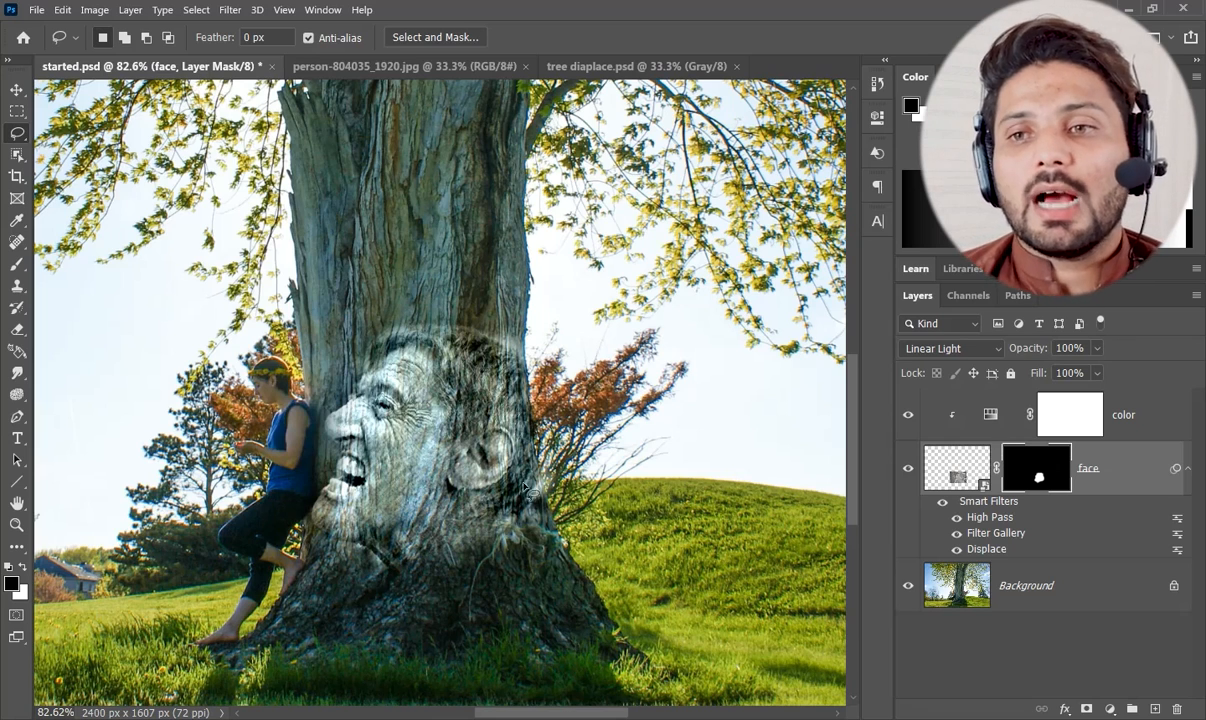
Target the face layer's image instead of its mask and add a Color Overlay effect to it.
{"action": "left_click", "coordinate": [16, 88]}
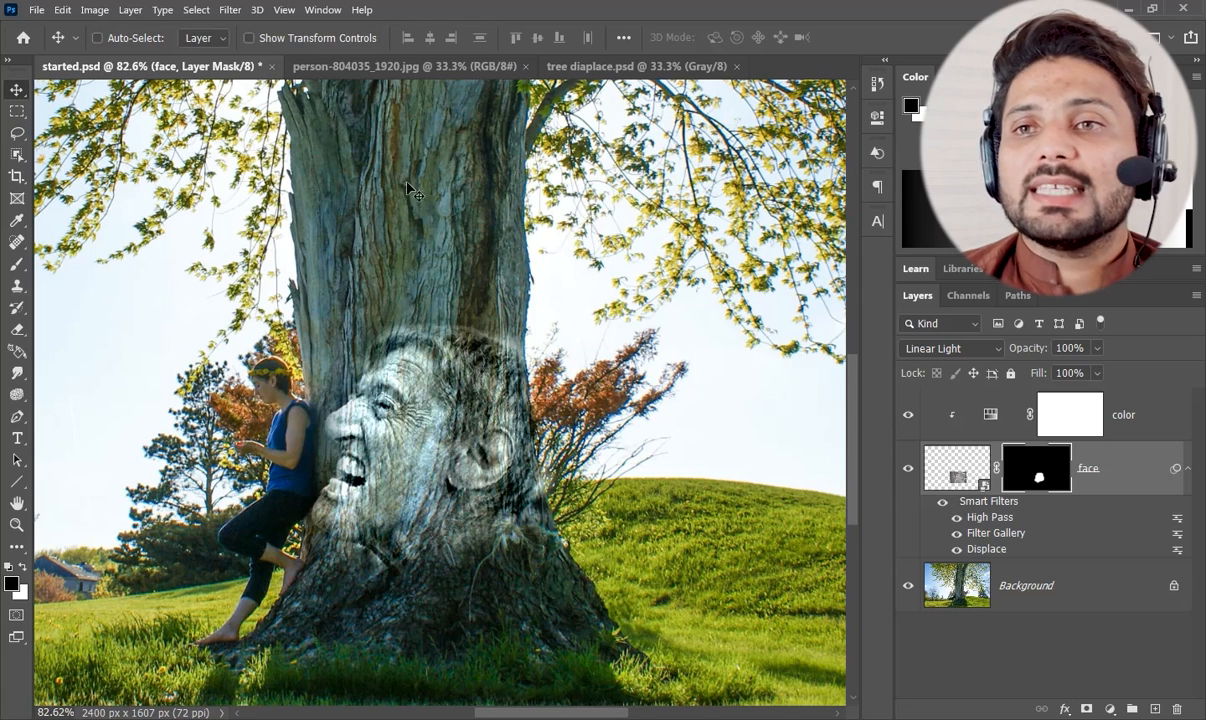
{"action": "left_click", "coordinate": [17, 110]}
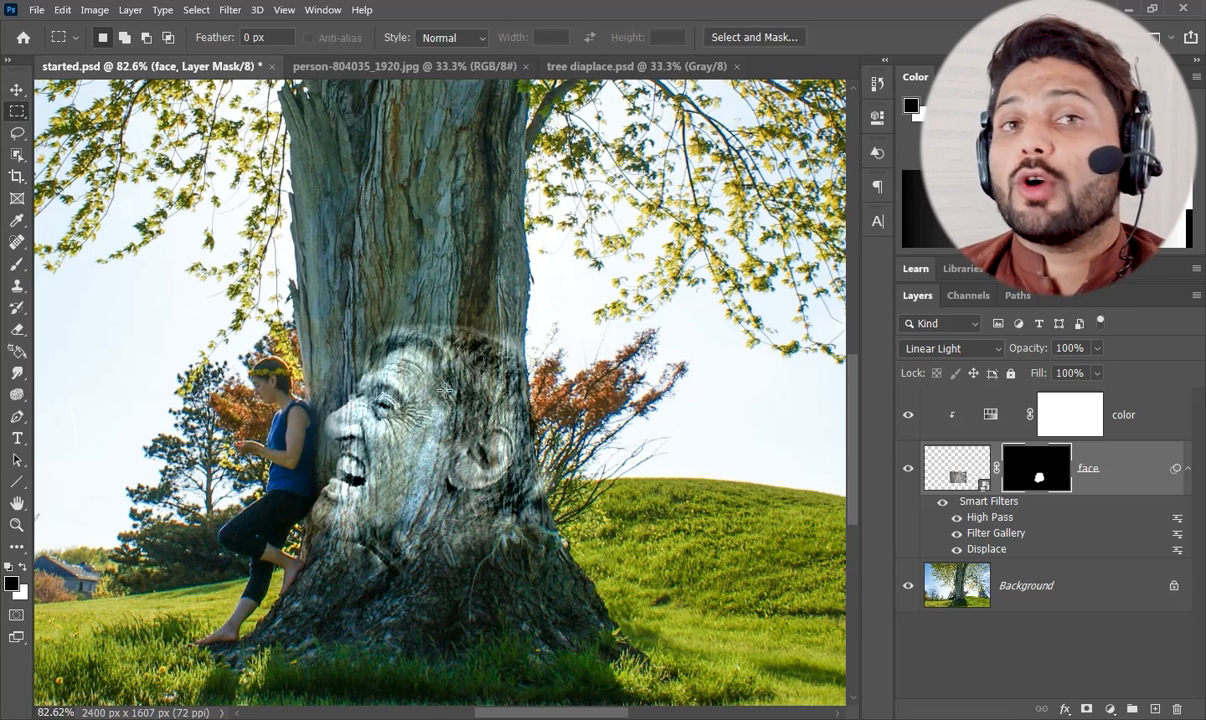
{"action": "left_click", "coordinate": [944, 462]}
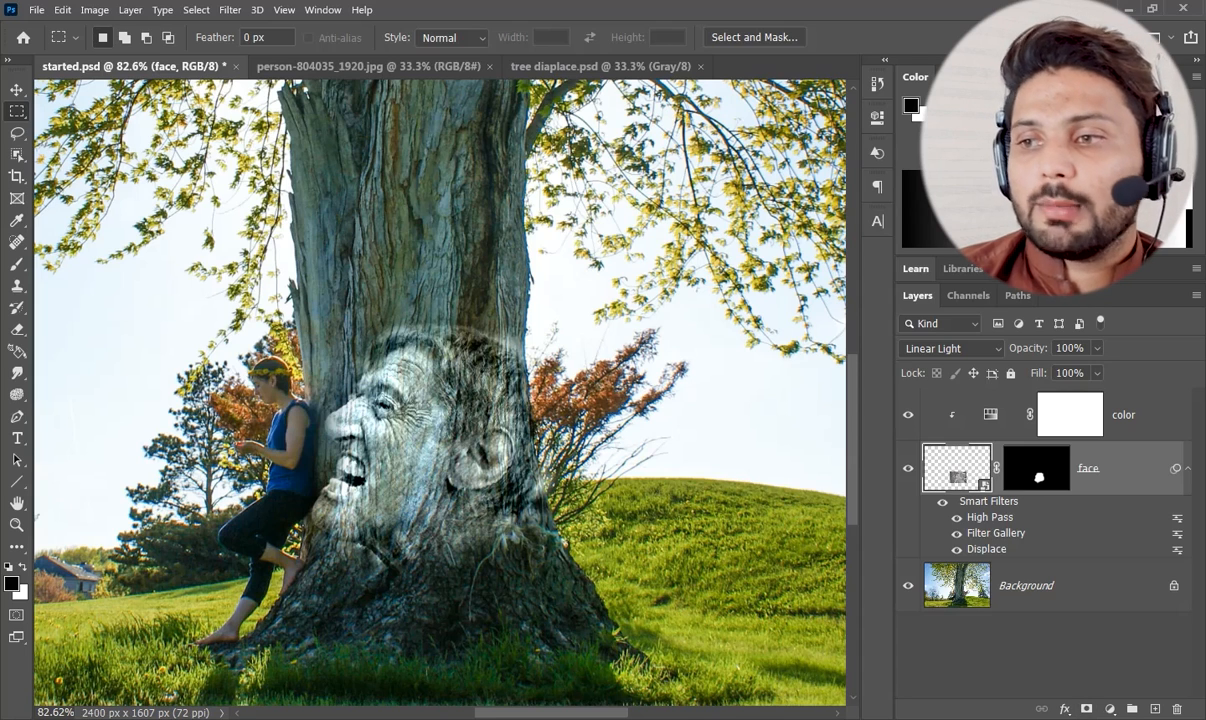
{"action": "left_click", "coordinate": [1065, 708]}
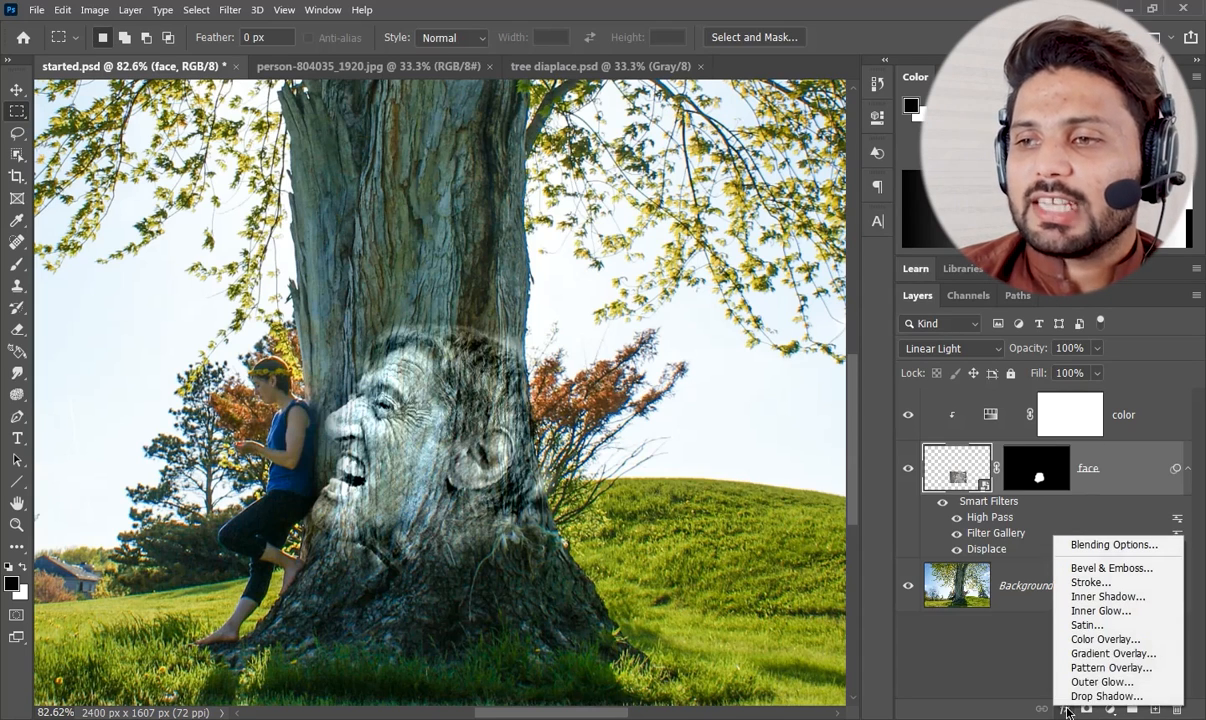
{"action": "left_click", "coordinate": [1082, 640]}
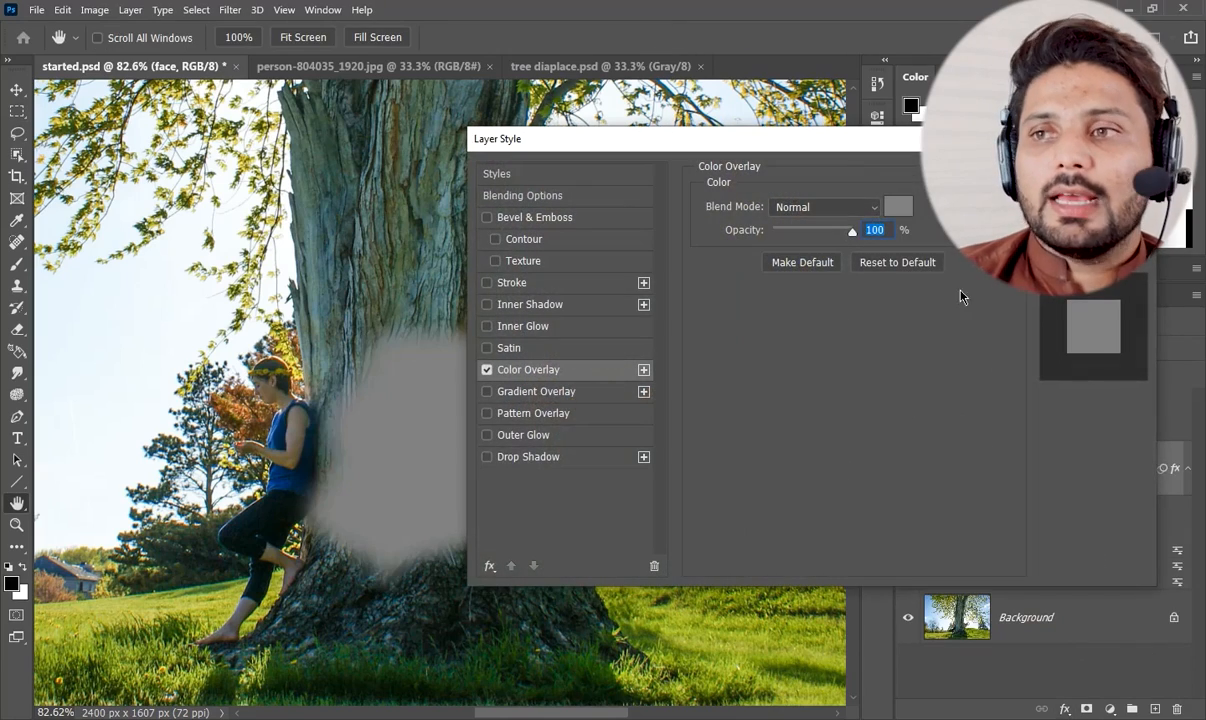
Set the overlay color to the muted teal 5b7873 by sampling the bark on the upper trunk.
{"action": "left_click", "coordinate": [904, 207]}
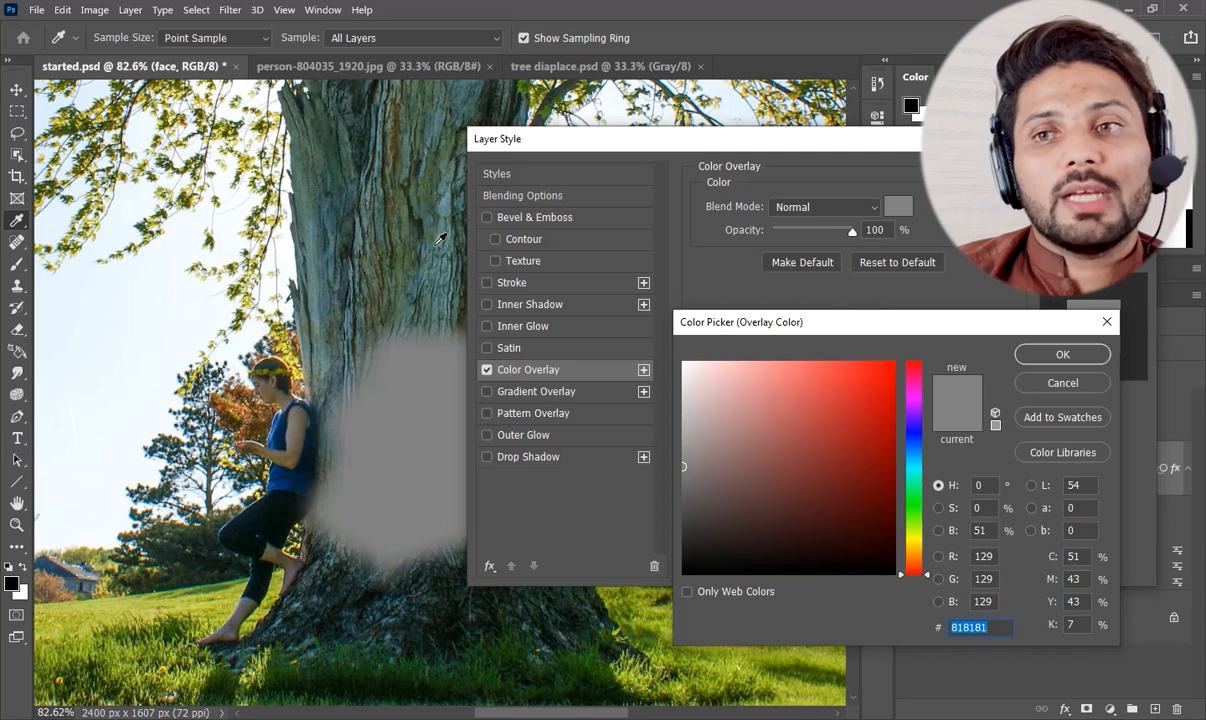
{"action": "left_click", "coordinate": [384, 235]}
{"action": "left_click", "coordinate": [383, 261]}
{"action": "left_click", "coordinate": [402, 263]}
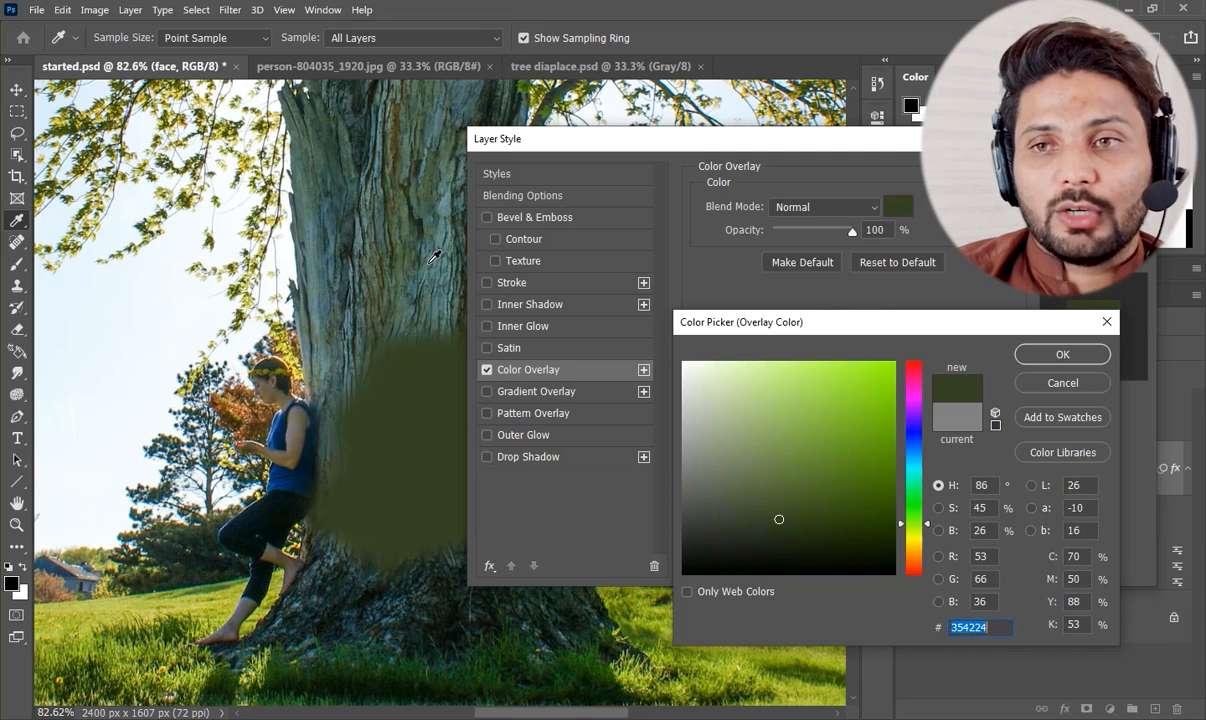
{"action": "left_click", "coordinate": [430, 263]}
{"action": "left_click", "coordinate": [446, 255]}
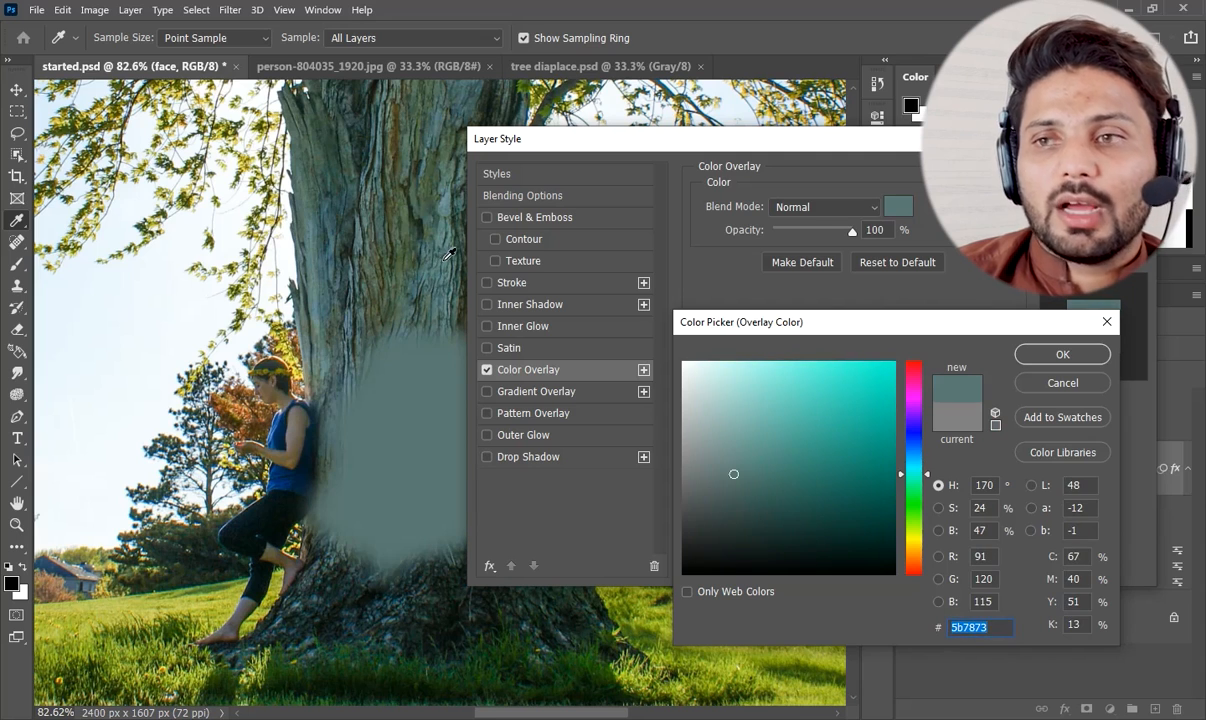
{"action": "left_click", "coordinate": [1063, 354]}
Set the Color Overlay's blend mode to Lighten and its opacity to 30%, and apply the effect.
{"action": "left_click", "coordinate": [865, 208]}
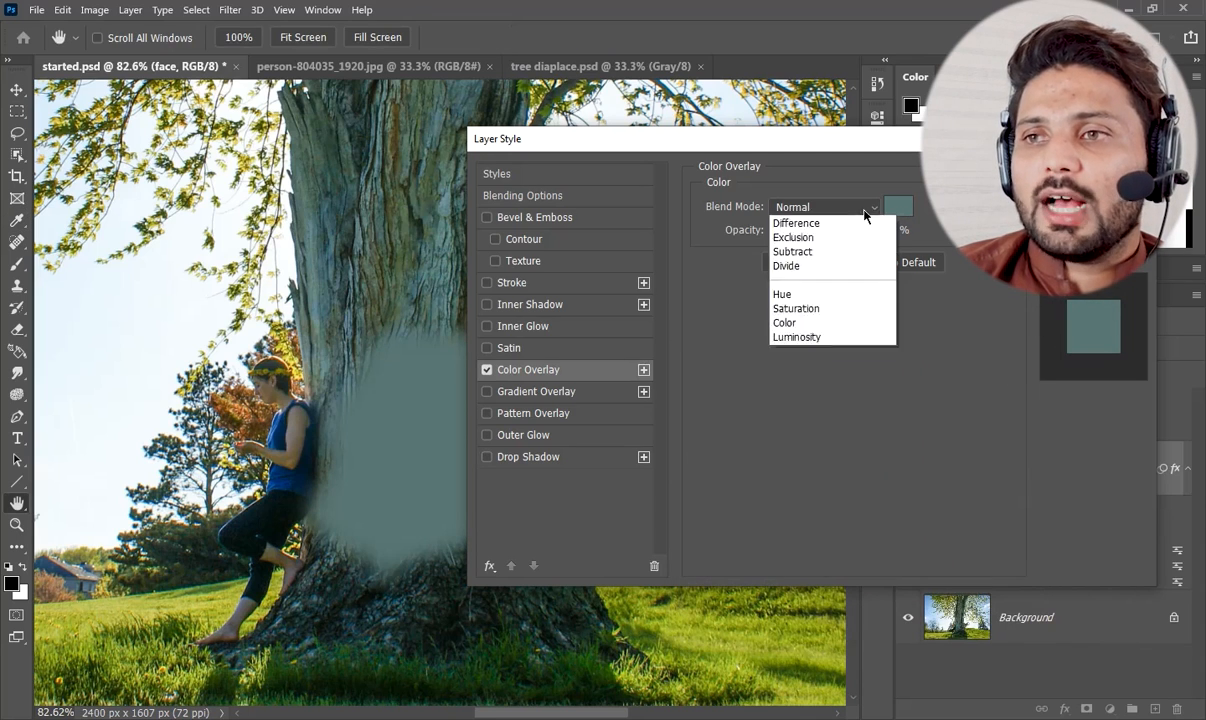
{"action": "left_click", "coordinate": [802, 358]}
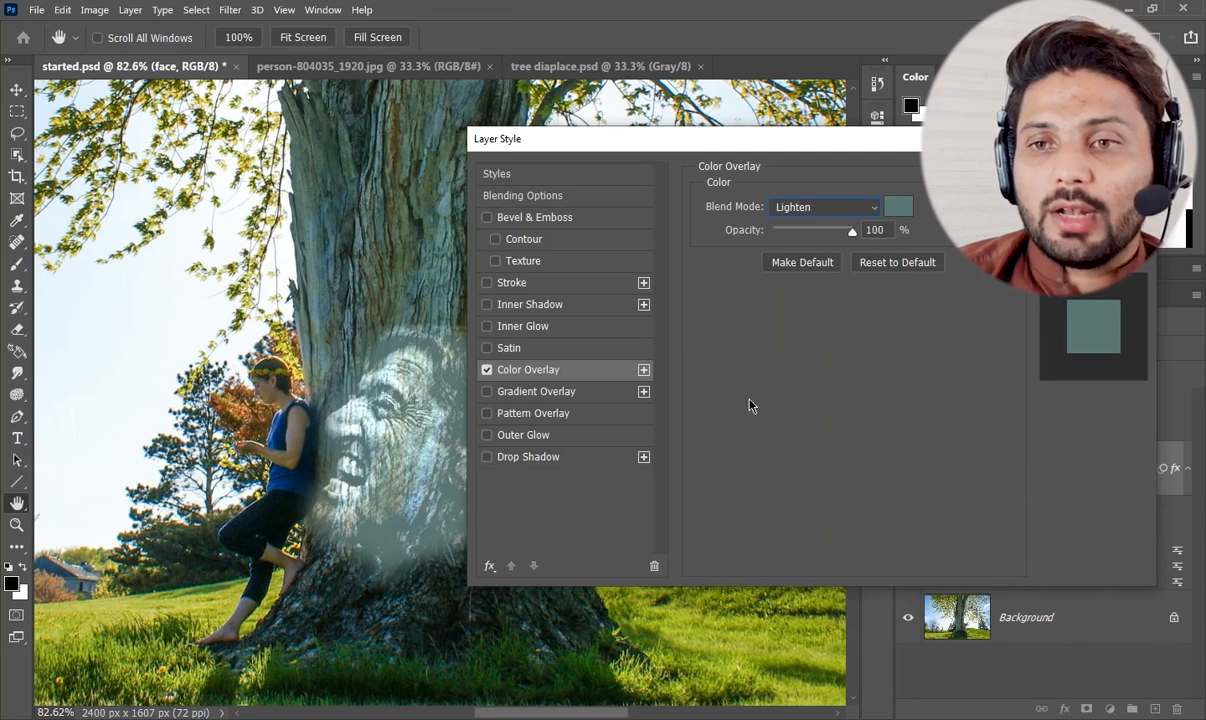
{"action": "left_click_drag", "start_coordinate": [810, 139], "coordinate": [948, 139]}
{"action": "left_click_drag", "start_coordinate": [1000, 229], "coordinate": [933, 232]}
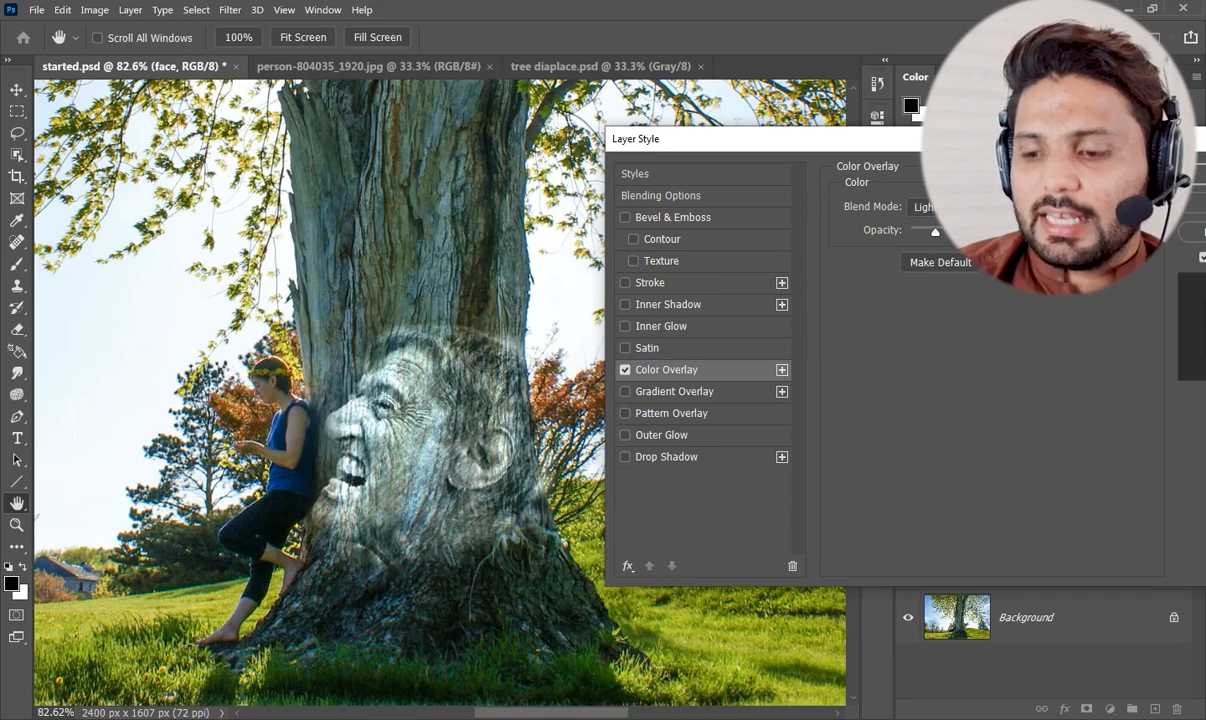
{"action": "left_click_drag", "start_coordinate": [1027, 139], "coordinate": [831, 144]}
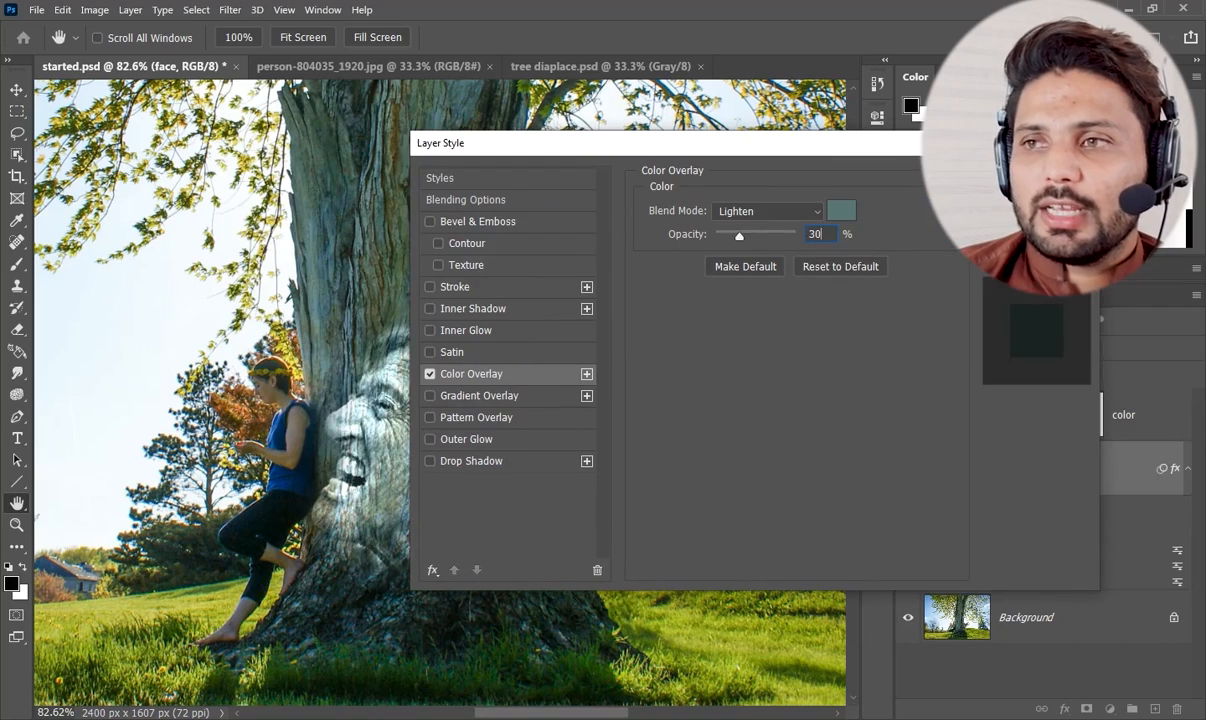
{"action": "left_click", "coordinate": [1033, 176]}
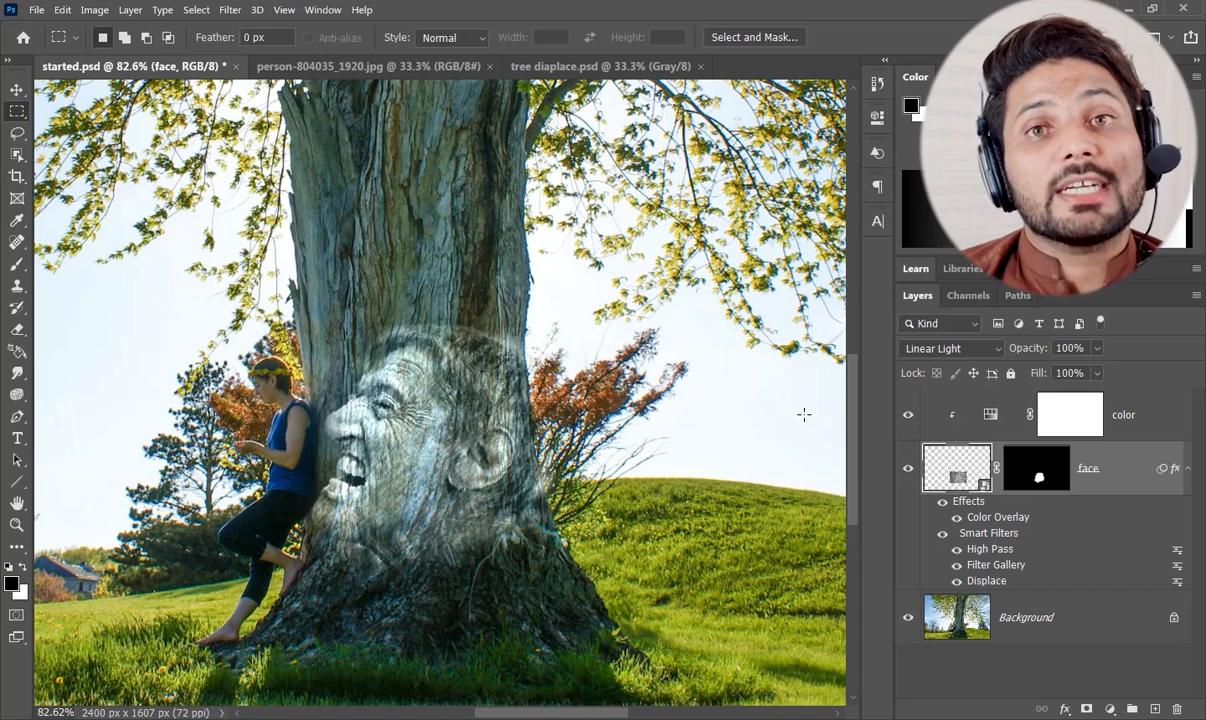
Add a Drop Shadow to the face layer and reposition the shadow to a 55° angle and 60 px distance.
{"action": "left_click", "coordinate": [1065, 708]}
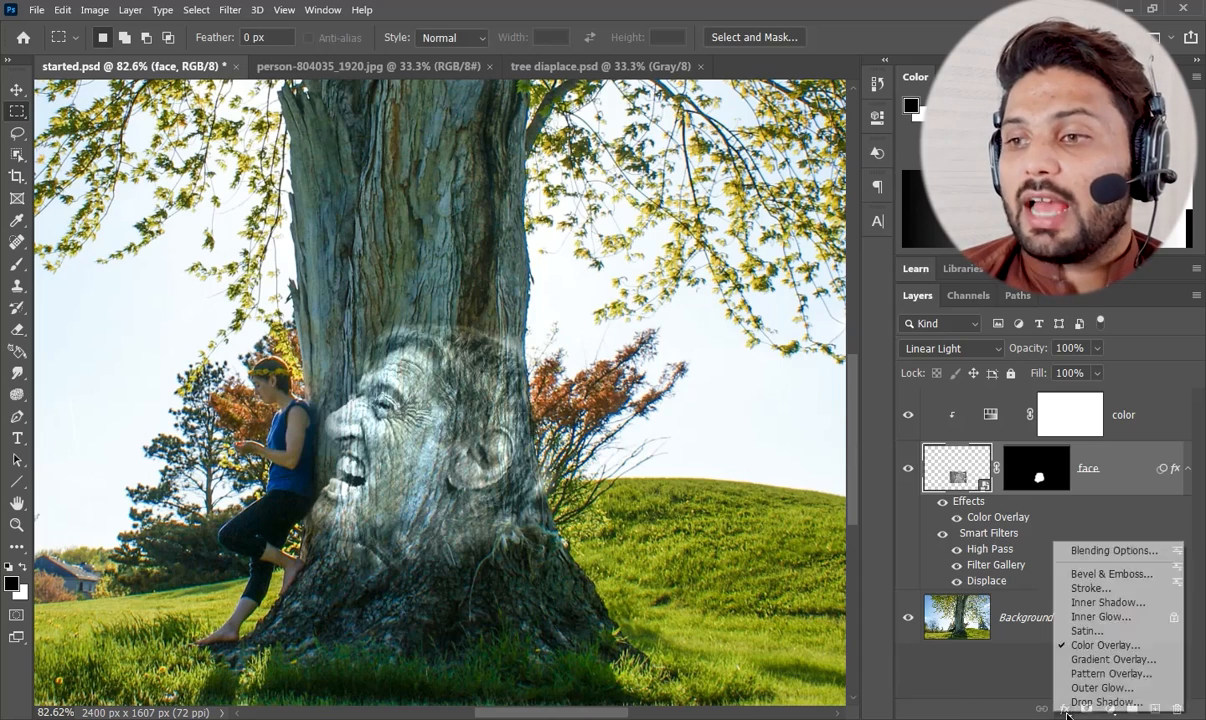
{"action": "left_click", "coordinate": [1090, 702]}
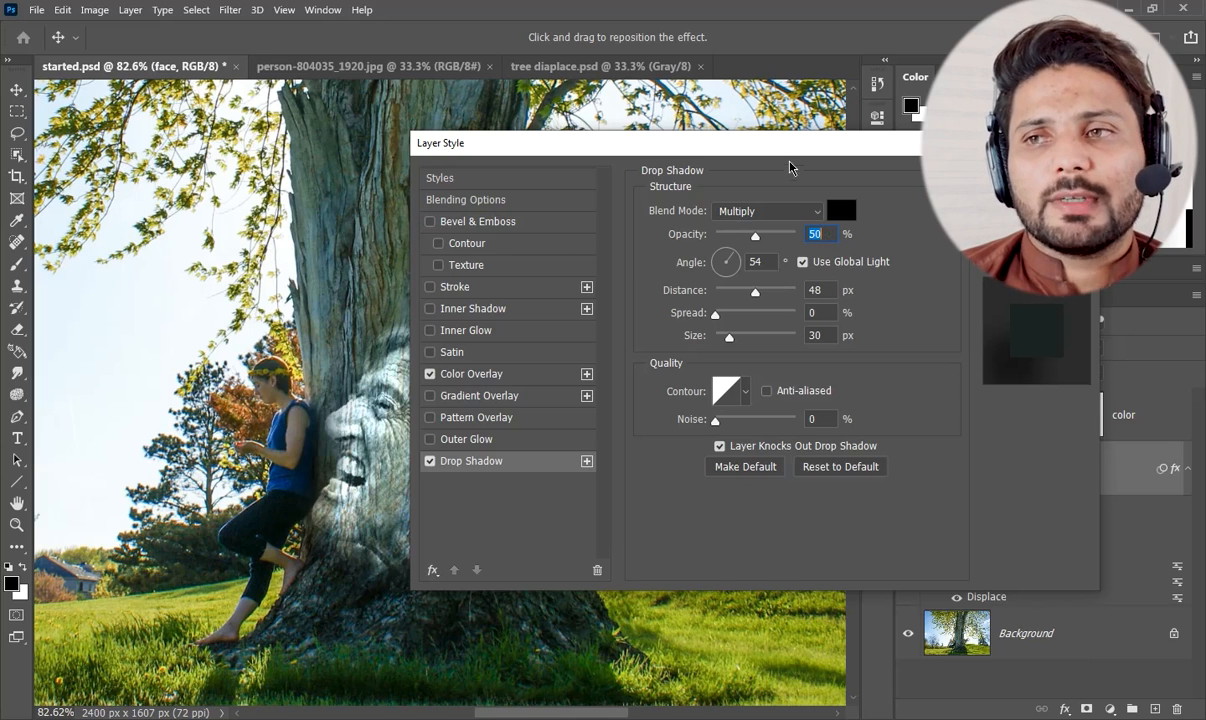
{"action": "left_click_drag", "start_coordinate": [909, 139], "coordinate": [1084, 109]}
{"action": "left_click_drag", "start_coordinate": [447, 381], "coordinate": [355, 378]}
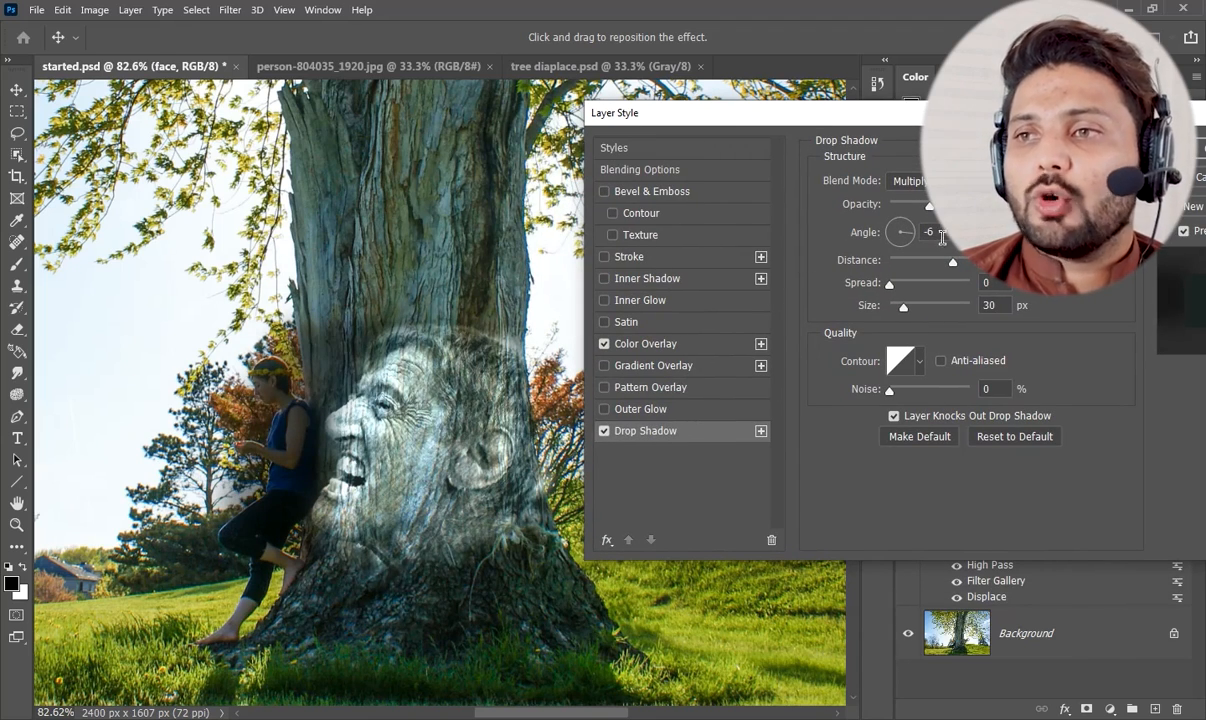
{"action": "left_click_drag", "start_coordinate": [285, 399], "coordinate": [361, 487]}
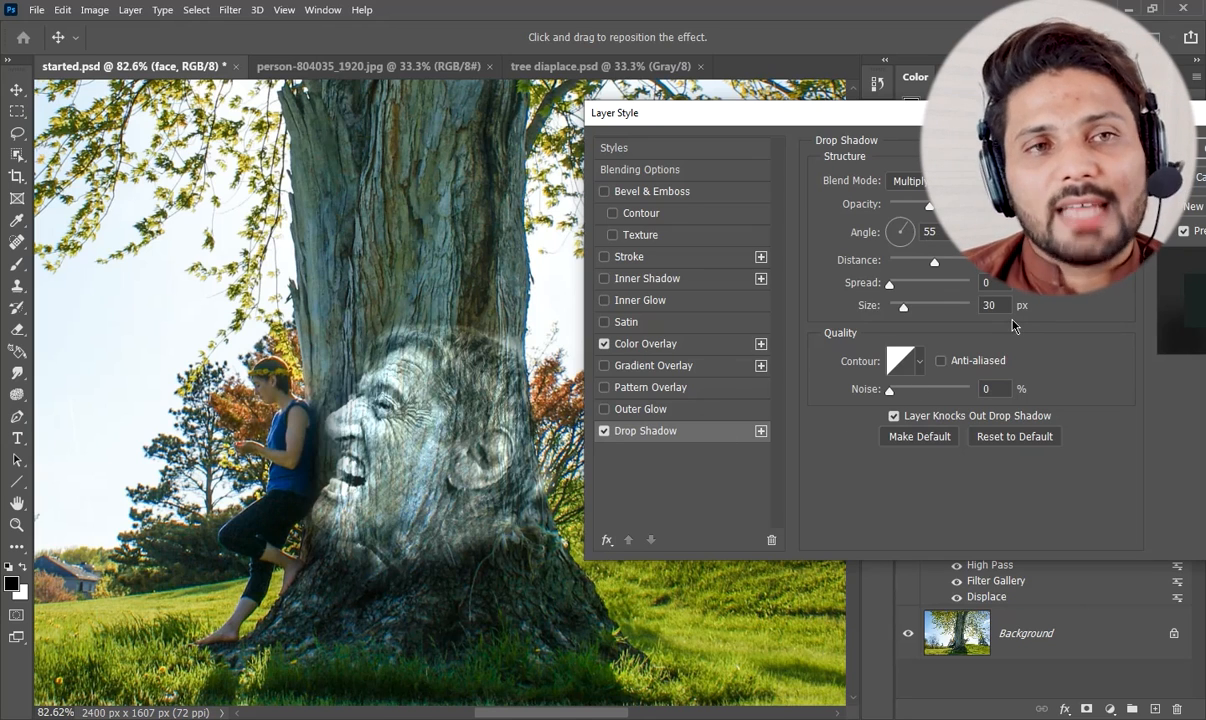
{"action": "left_click_drag", "start_coordinate": [1130, 113], "coordinate": [940, 115]}
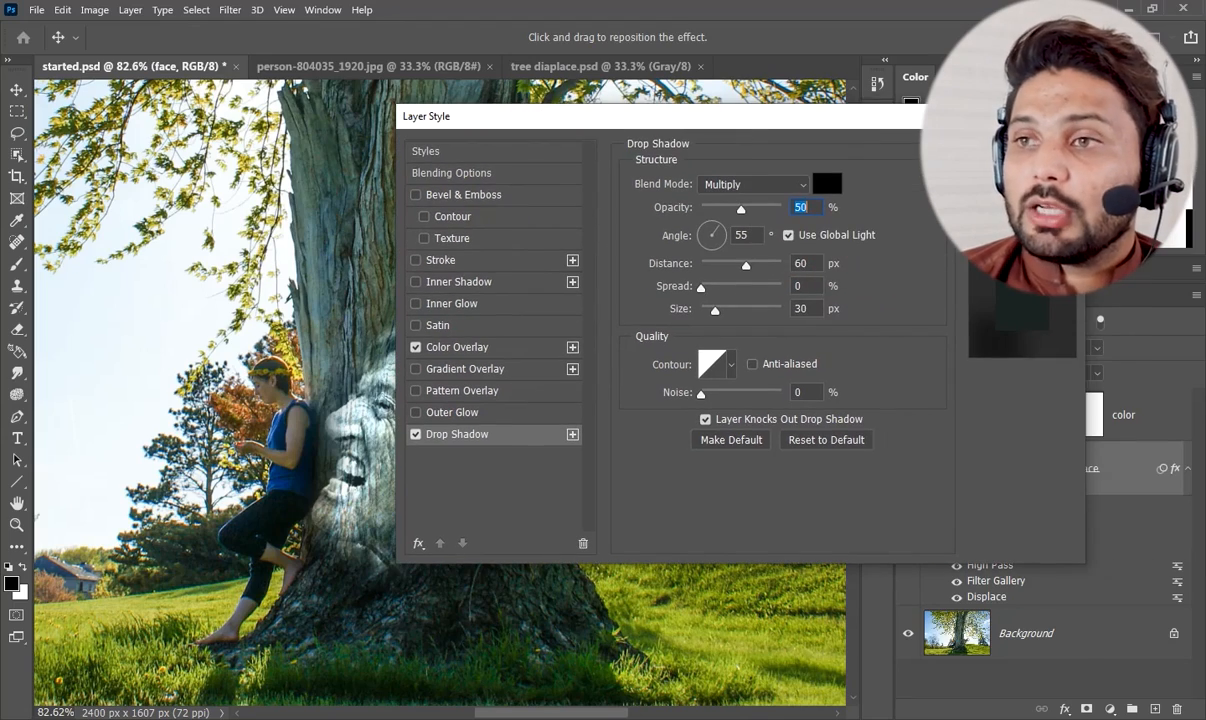
{"action": "left_click", "coordinate": [1020, 150]}
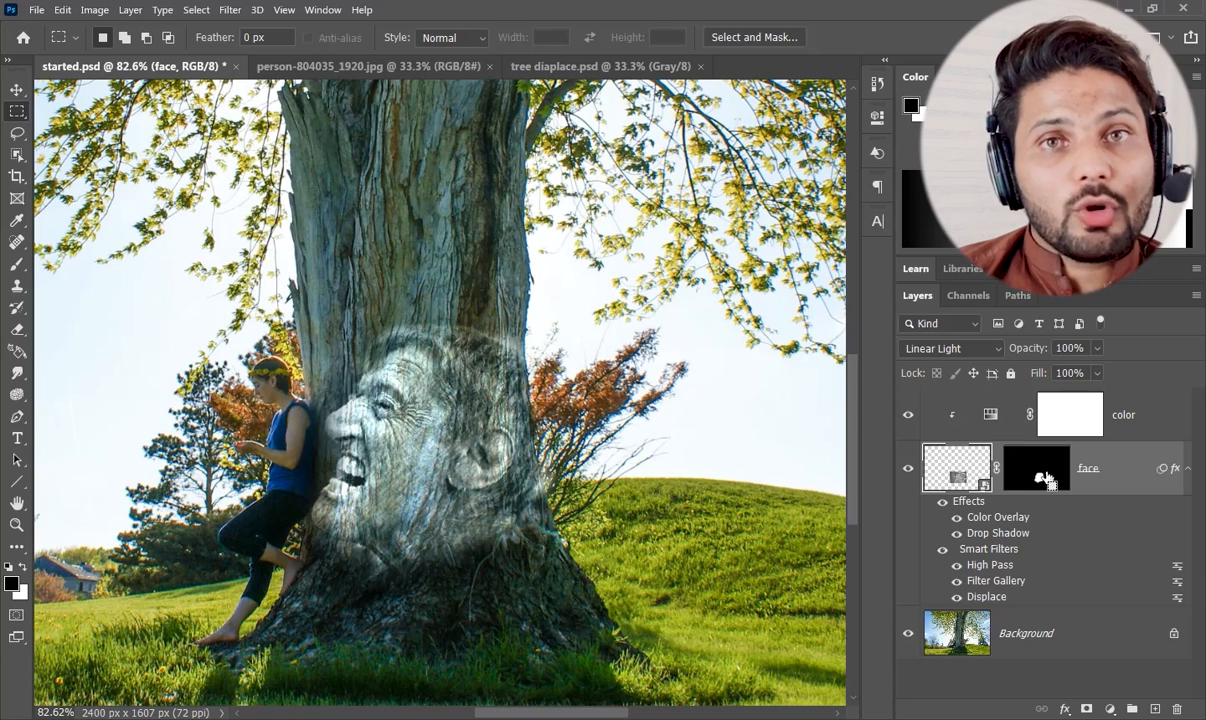
Load the face layer's mask as a selection and expand it by 20 pixels.
{"action": "left_click", "coordinate": [1050, 480], "text": "ctrl"}
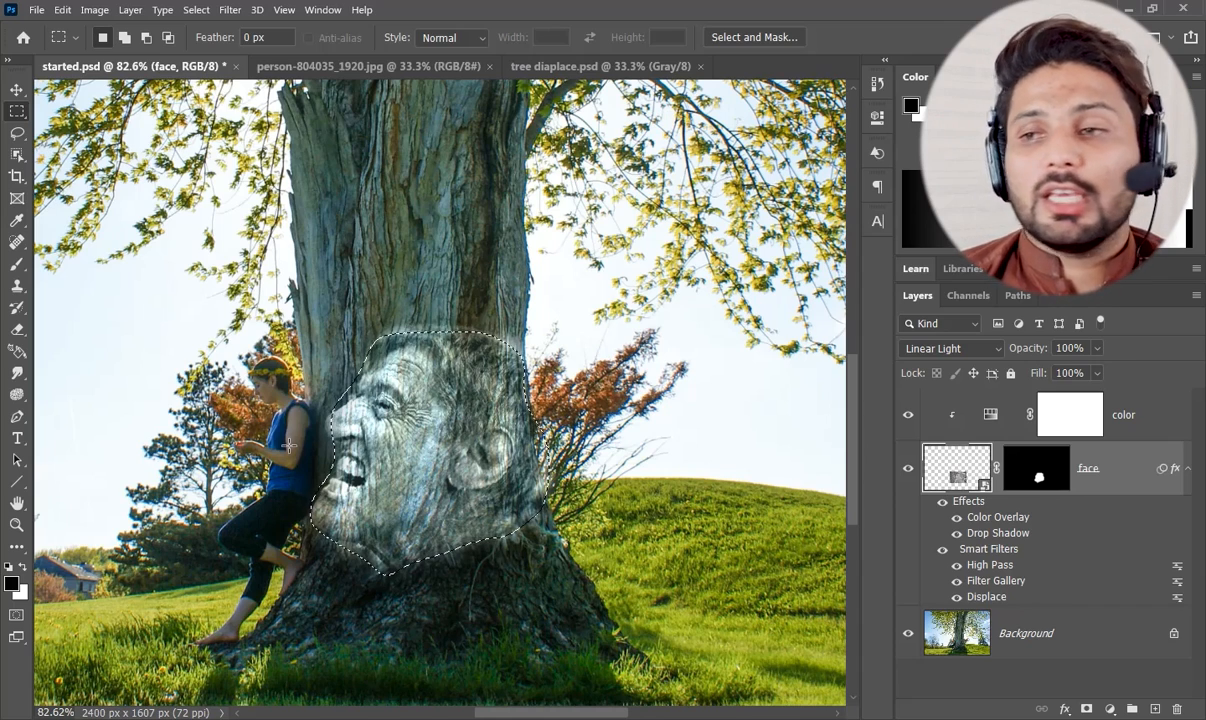
{"action": "left_click", "coordinate": [196, 10]}
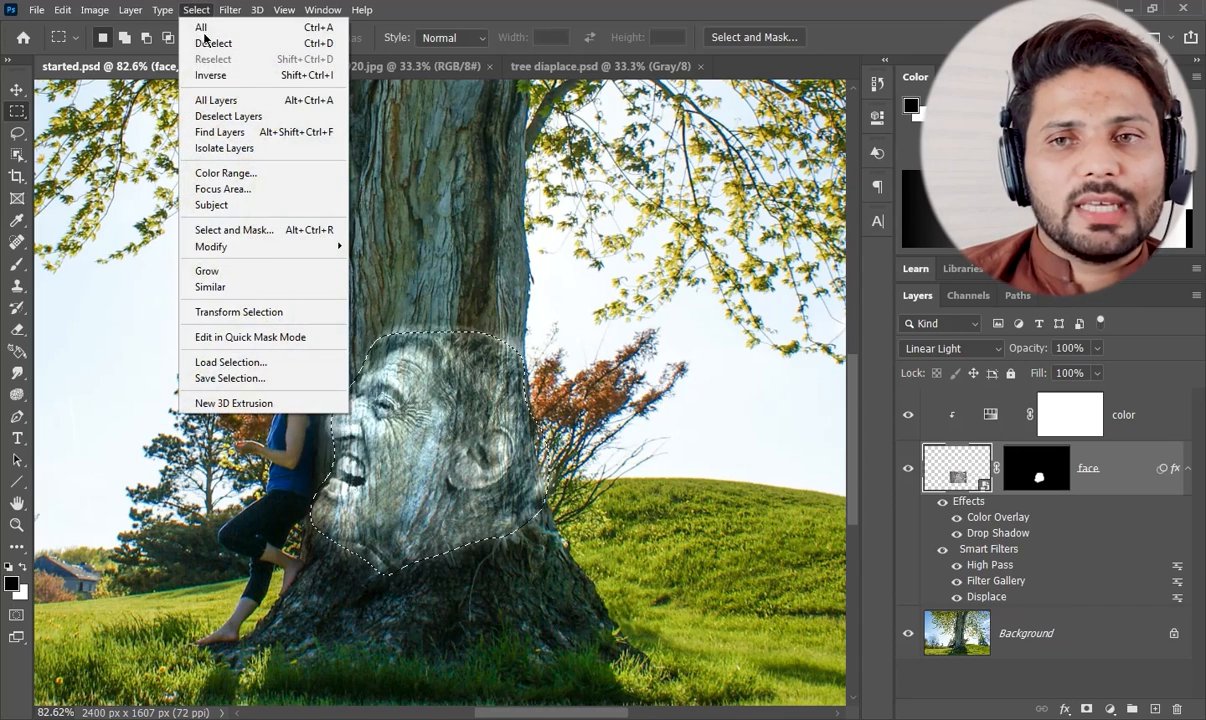
{"action": "mouse_move", "coordinate": [240, 246]}
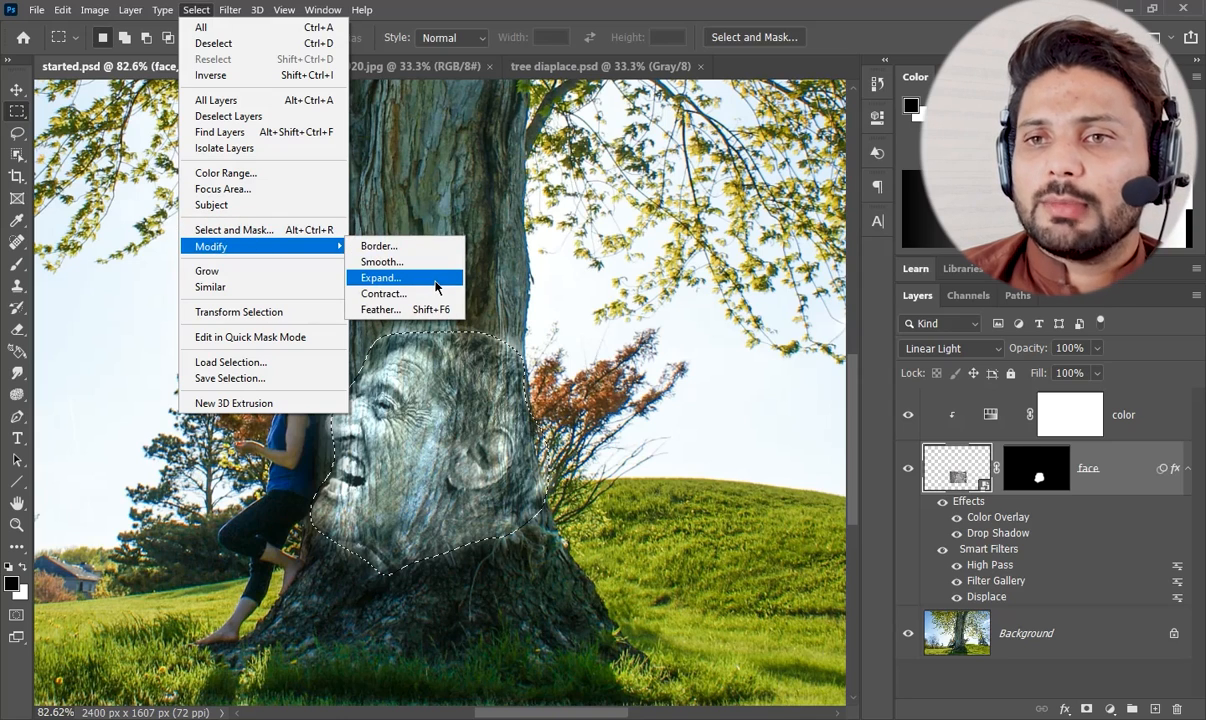
{"action": "left_click", "coordinate": [381, 278]}
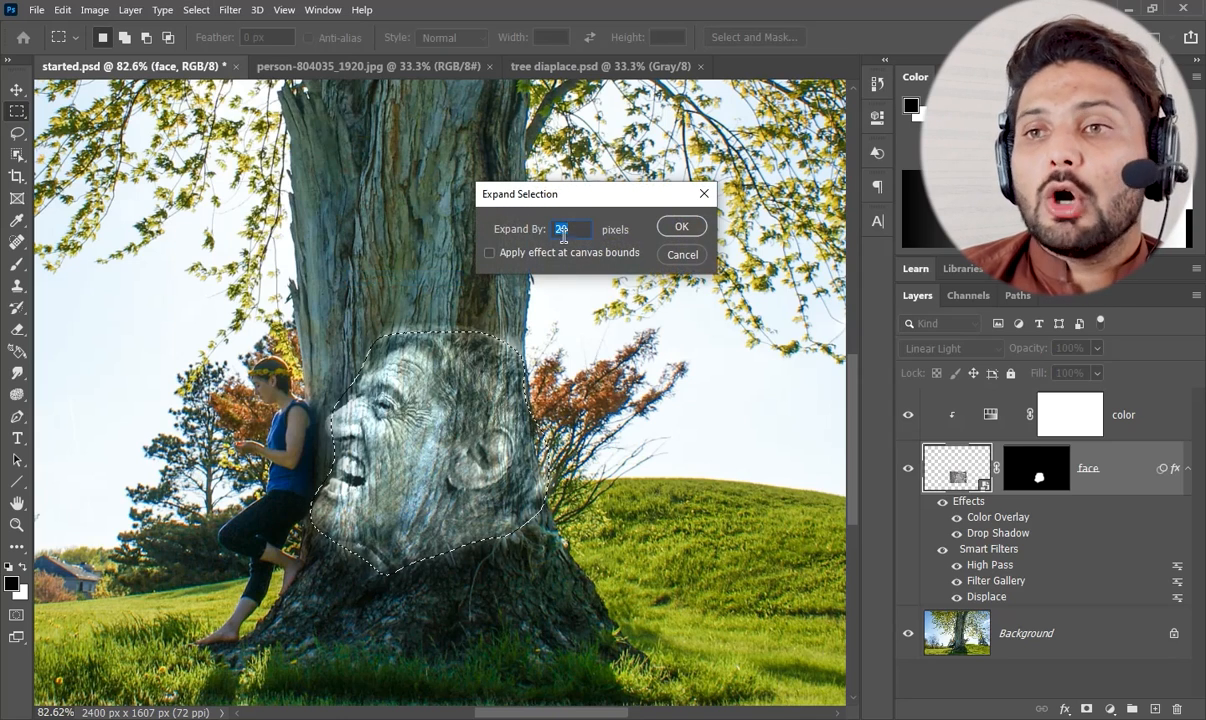
{"action": "left_click", "coordinate": [681, 226]}
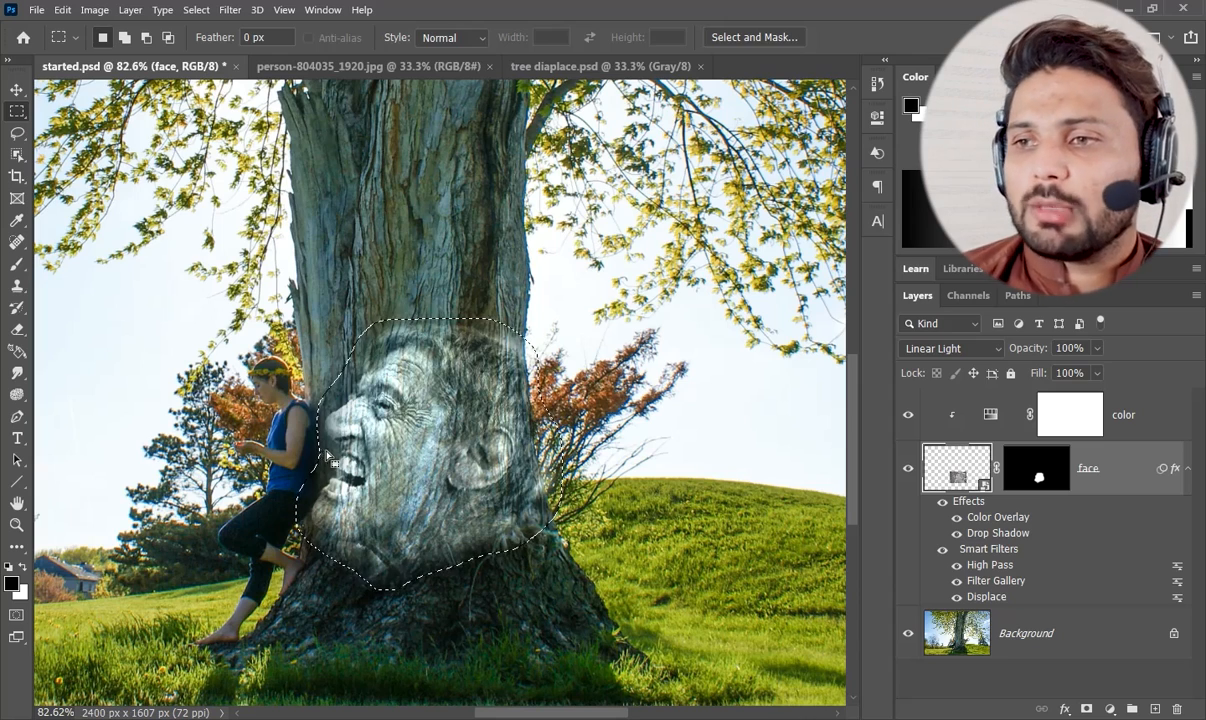
Copy the selected bark area from the Background layer to a new layer and move it to the top of the layer stack.
{"action": "left_click", "coordinate": [1029, 632]}
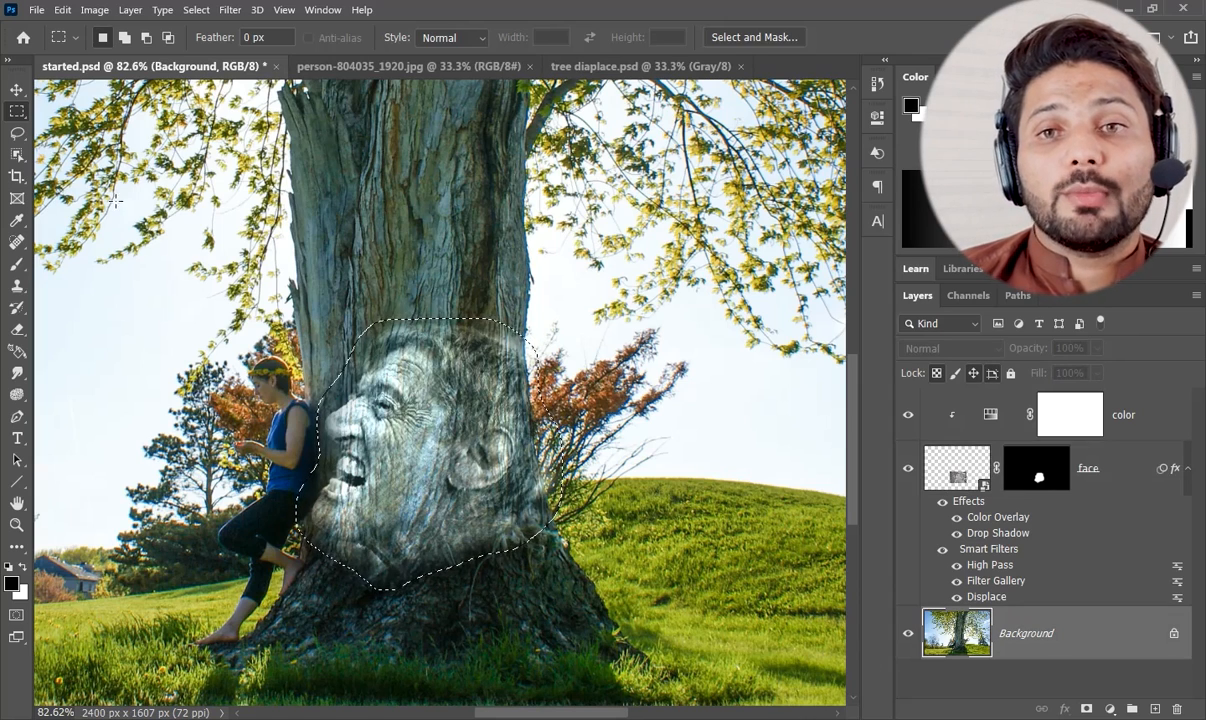
{"action": "right_click", "coordinate": [400, 463]}
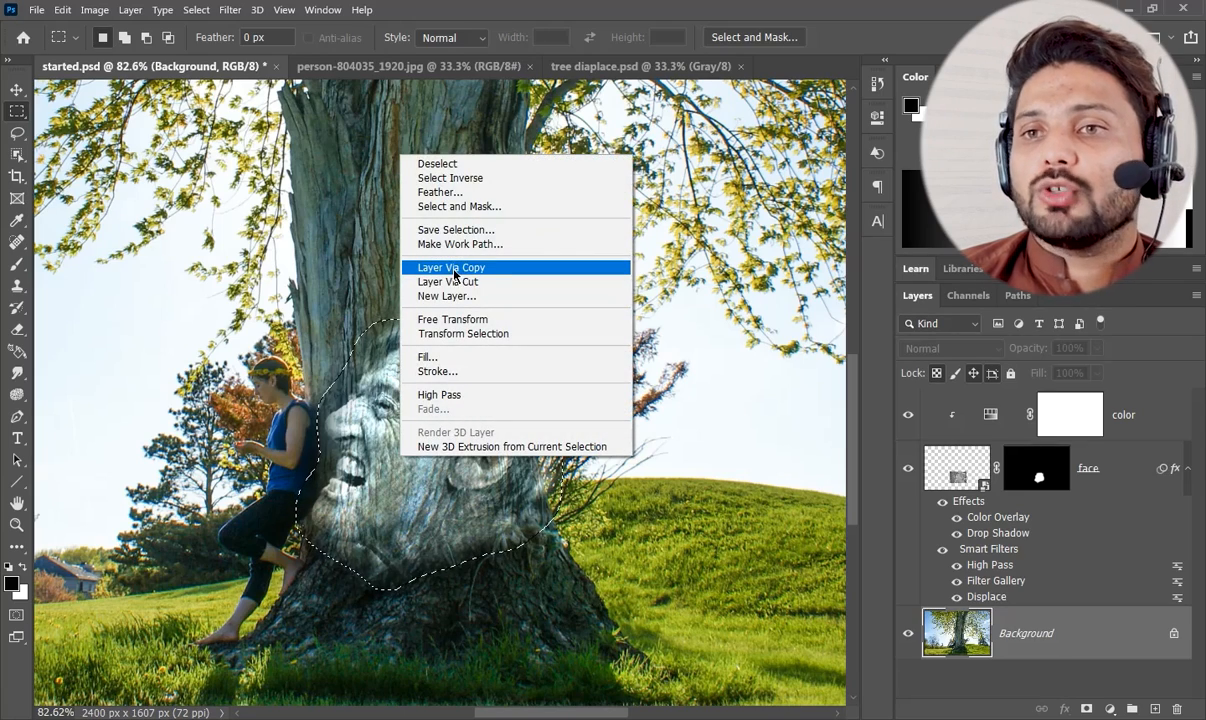
{"action": "left_click", "coordinate": [497, 270]}
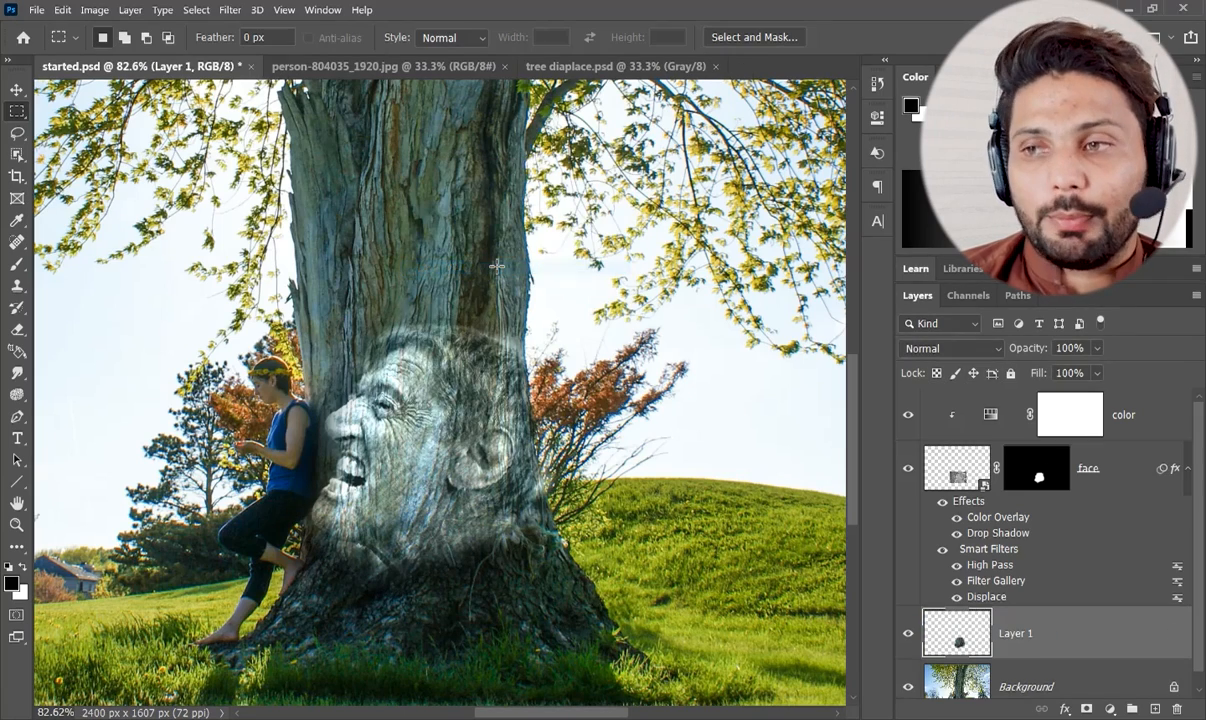
{"action": "left_click_drag", "start_coordinate": [970, 642], "coordinate": [960, 408]}
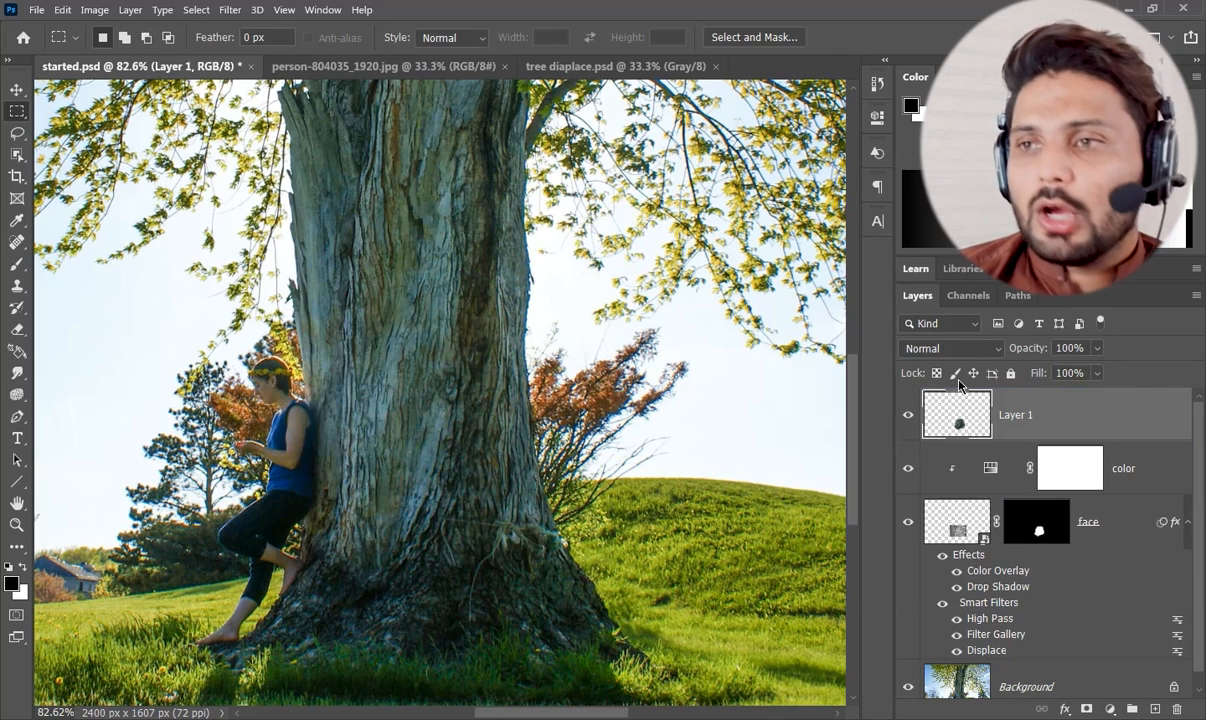
Set the bark copy layer's blend mode to Darken and its opacity to 50%.
{"action": "left_click", "coordinate": [977, 350]}
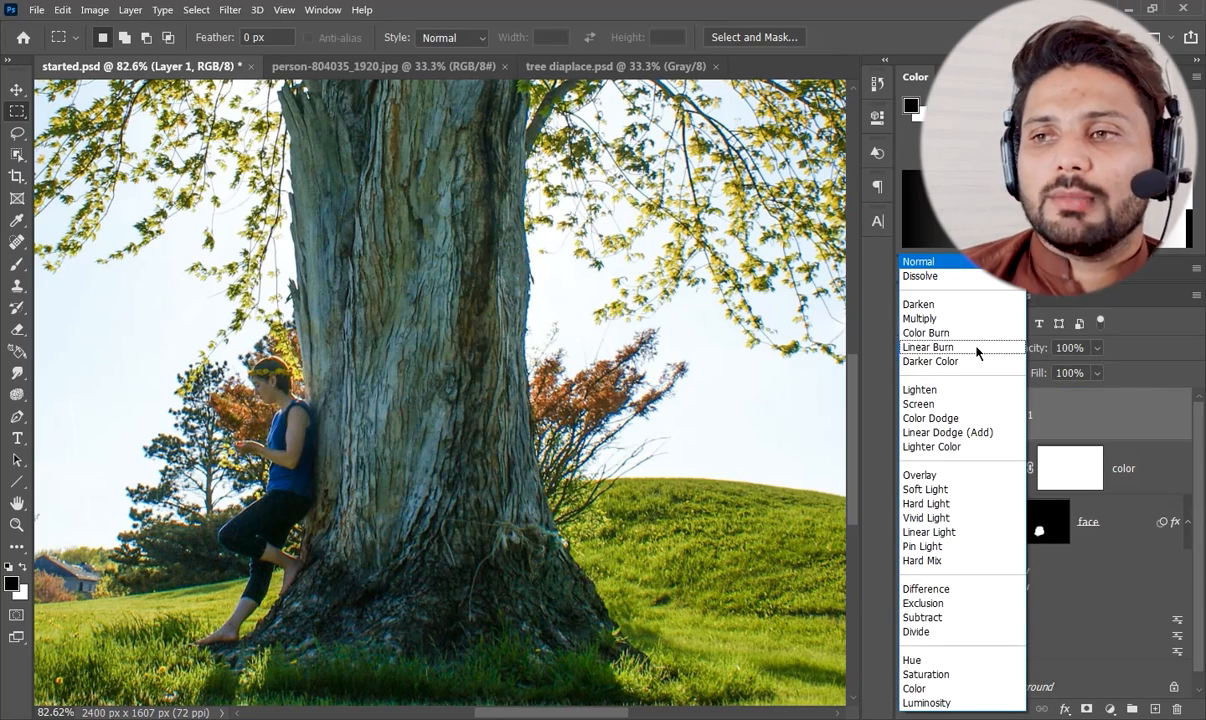
{"action": "left_click", "coordinate": [925, 305]}
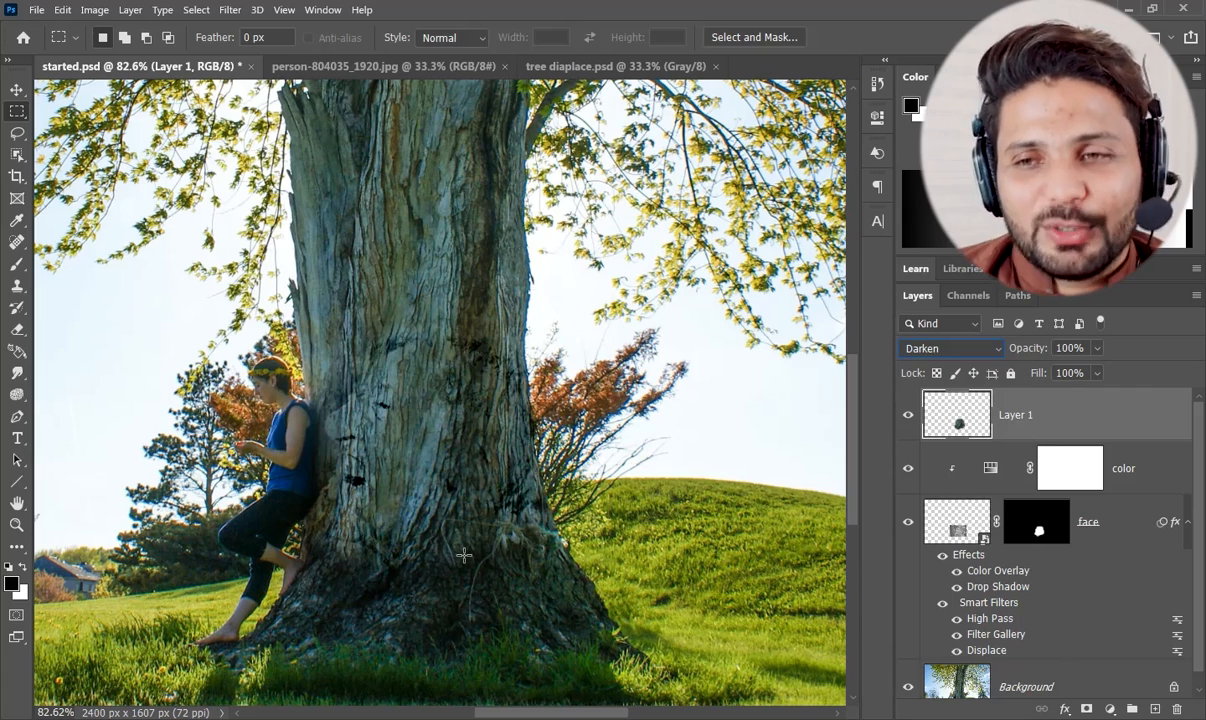
{"action": "left_click", "coordinate": [1097, 348]}
{"action": "left_click_drag", "start_coordinate": [1101, 369], "coordinate": [1064, 373]}
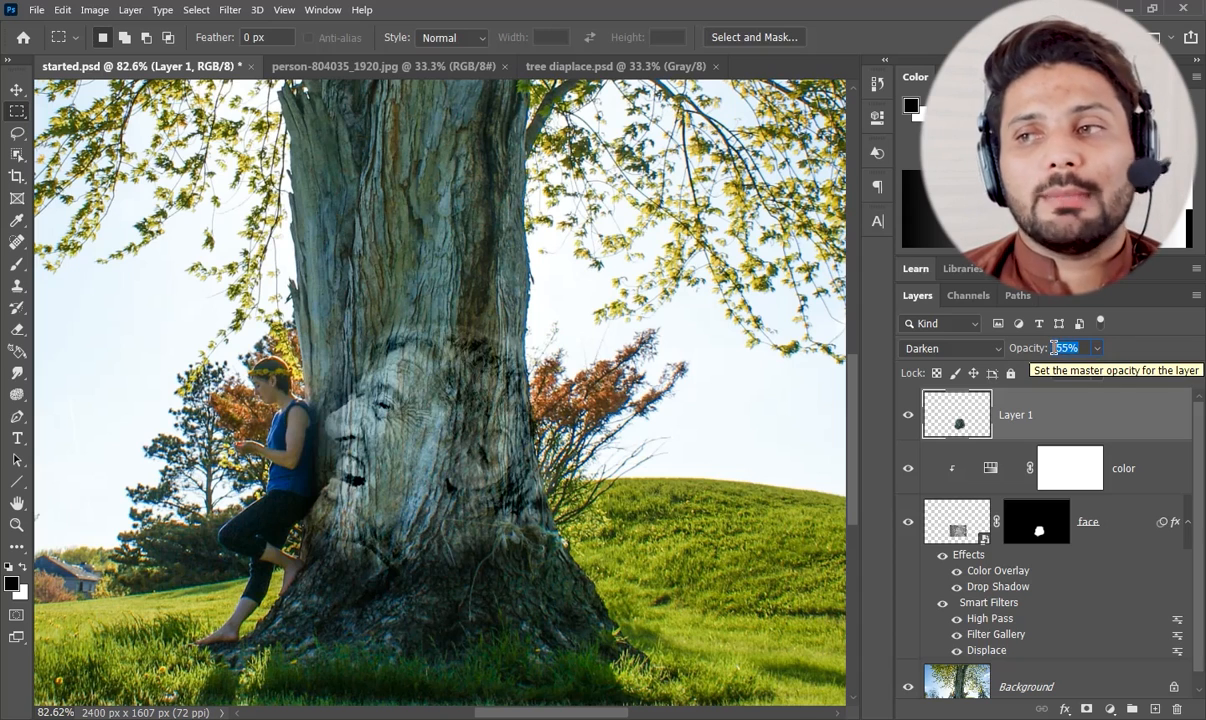
{"action": "type", "text": "50"}
{"action": "key", "text": "Return"}
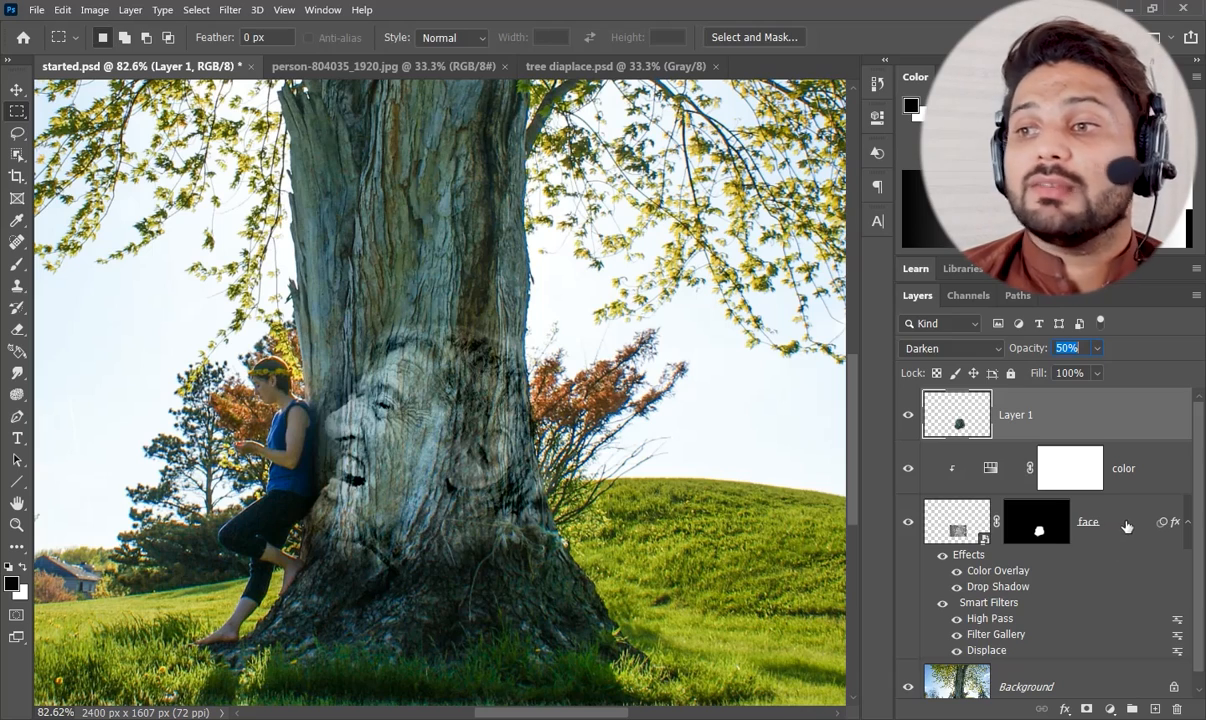
Set the face layer's Blend If for the Underlying Layer so the highlights split at 50 / 225, and apply the layer style.
{"action": "double_click", "coordinate": [1137, 522]}
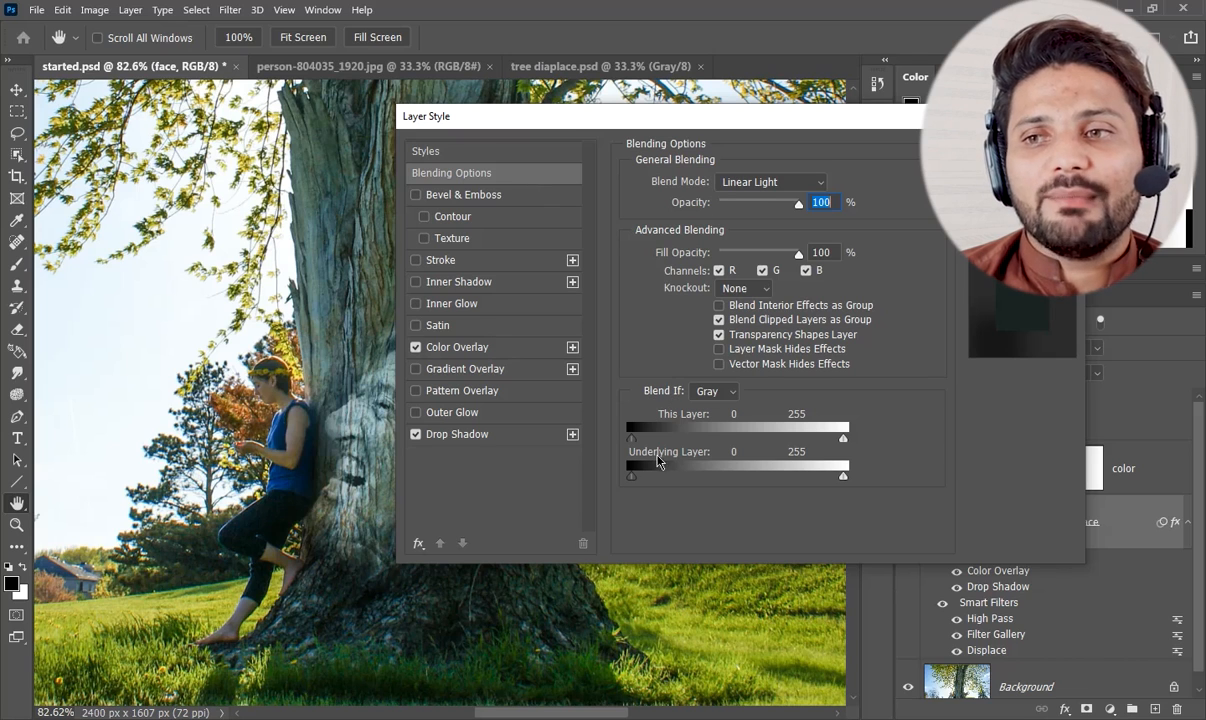
{"action": "left_click_drag", "start_coordinate": [605, 116], "coordinate": [732, 112]}
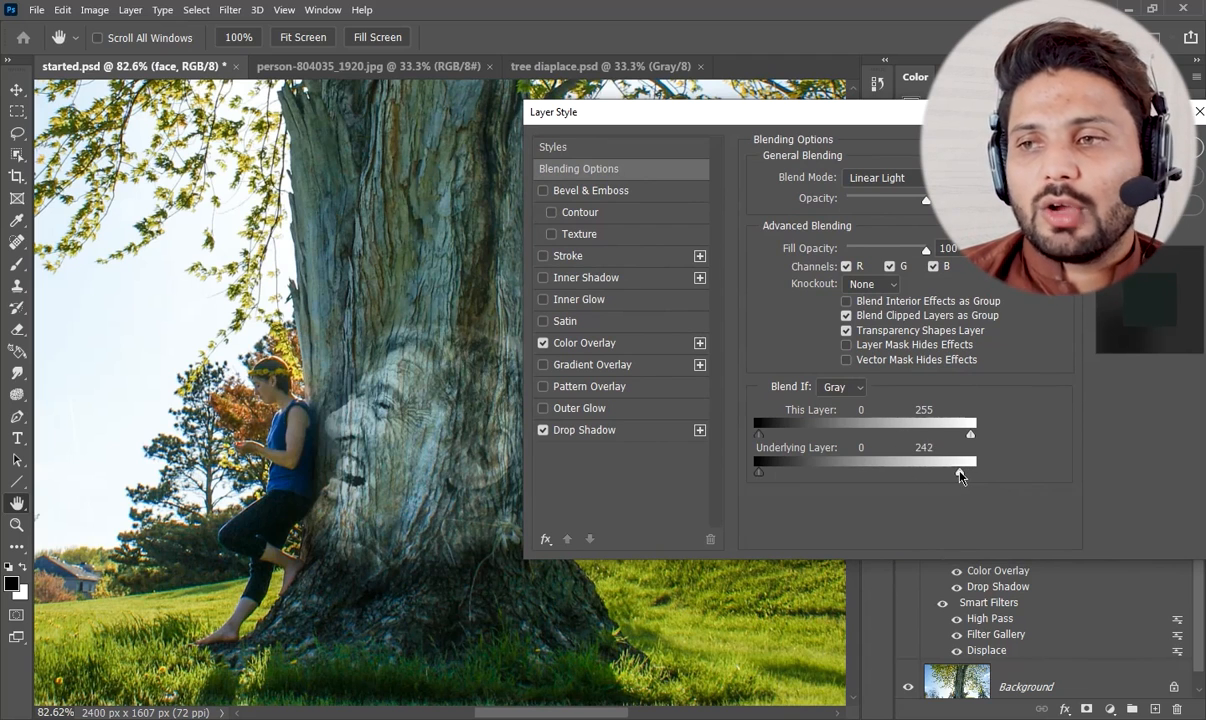
{"action": "left_click_drag", "start_coordinate": [955, 477], "coordinate": [948, 476]}
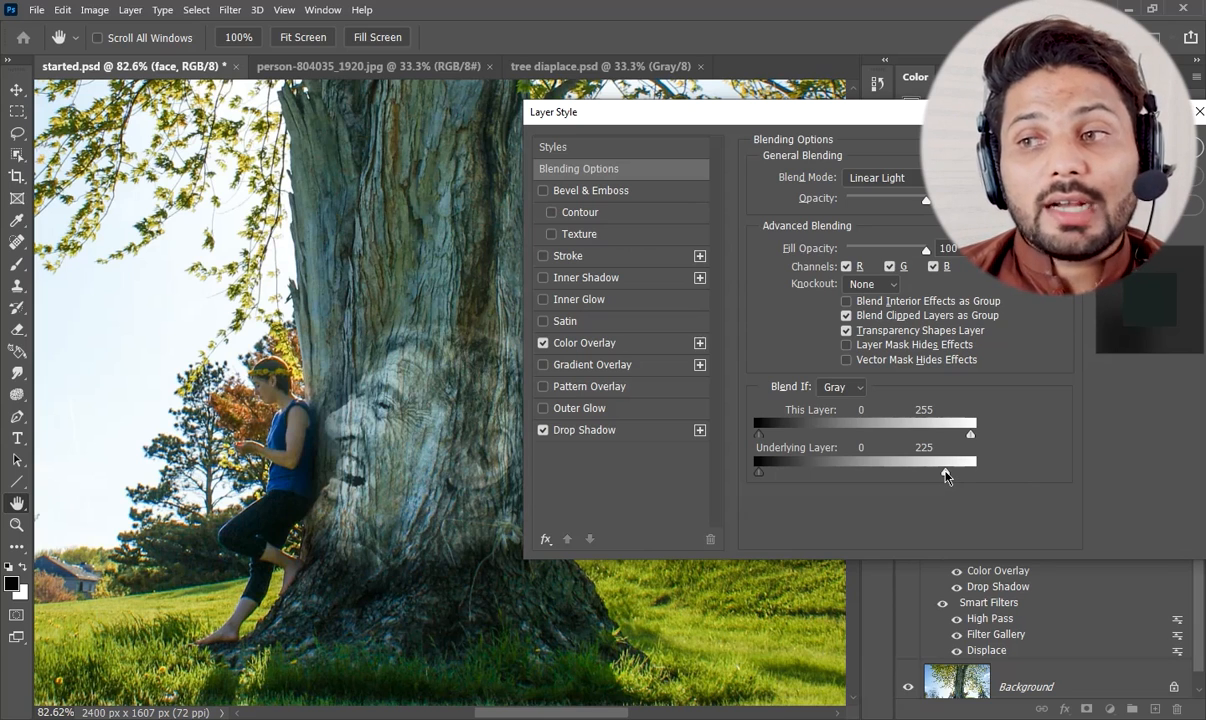
{"action": "left_click_drag", "start_coordinate": [946, 476], "coordinate": [932, 476]}
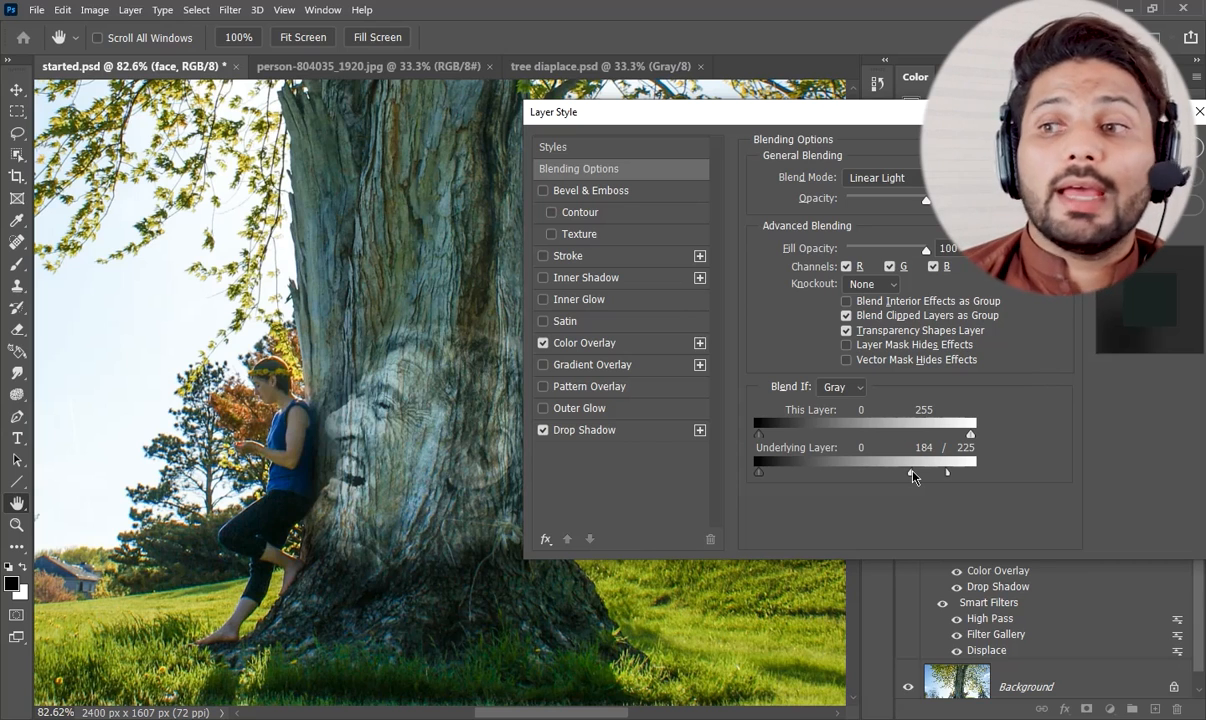
{"action": "left_click_drag", "start_coordinate": [913, 477], "coordinate": [885, 477]}
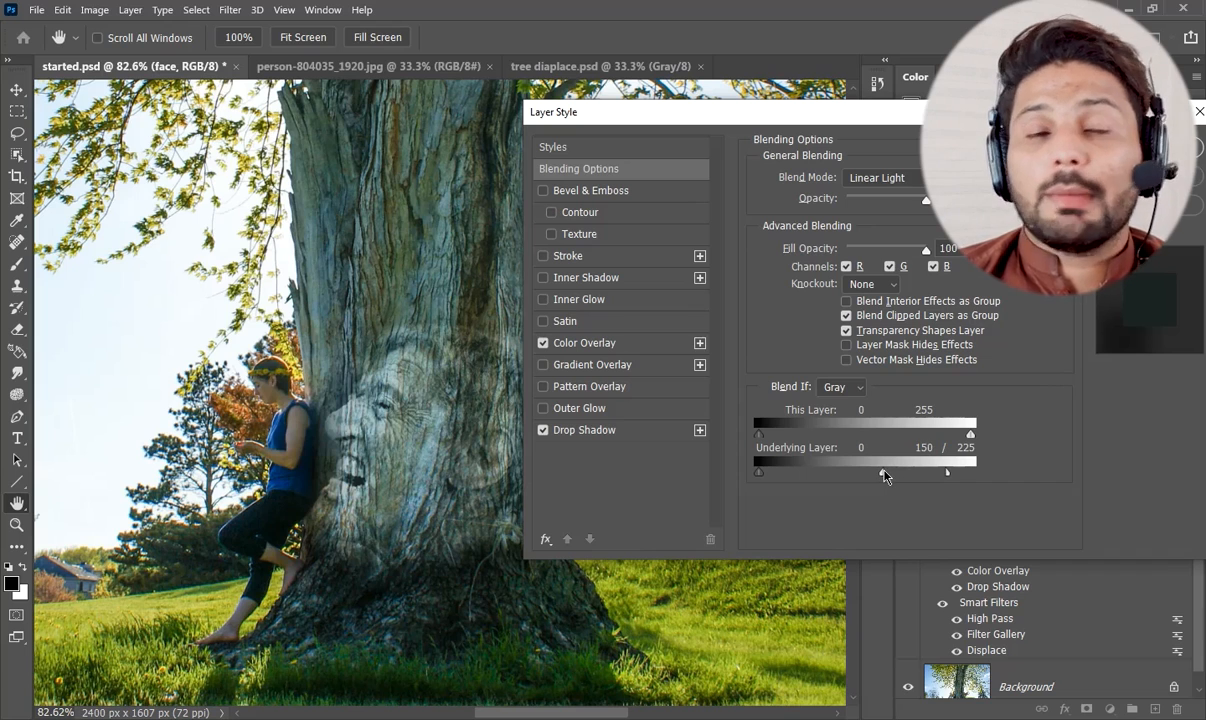
{"action": "left_click_drag", "start_coordinate": [885, 477], "coordinate": [800, 477]}
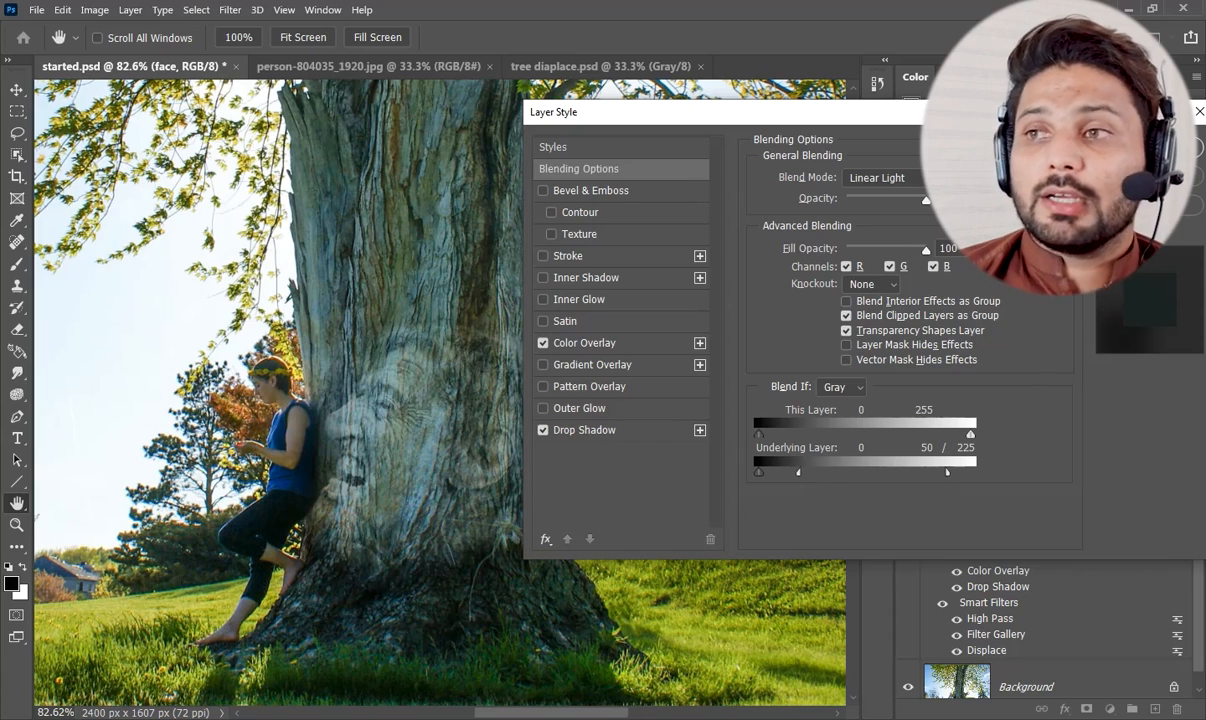
{"action": "key", "text": "Return"}
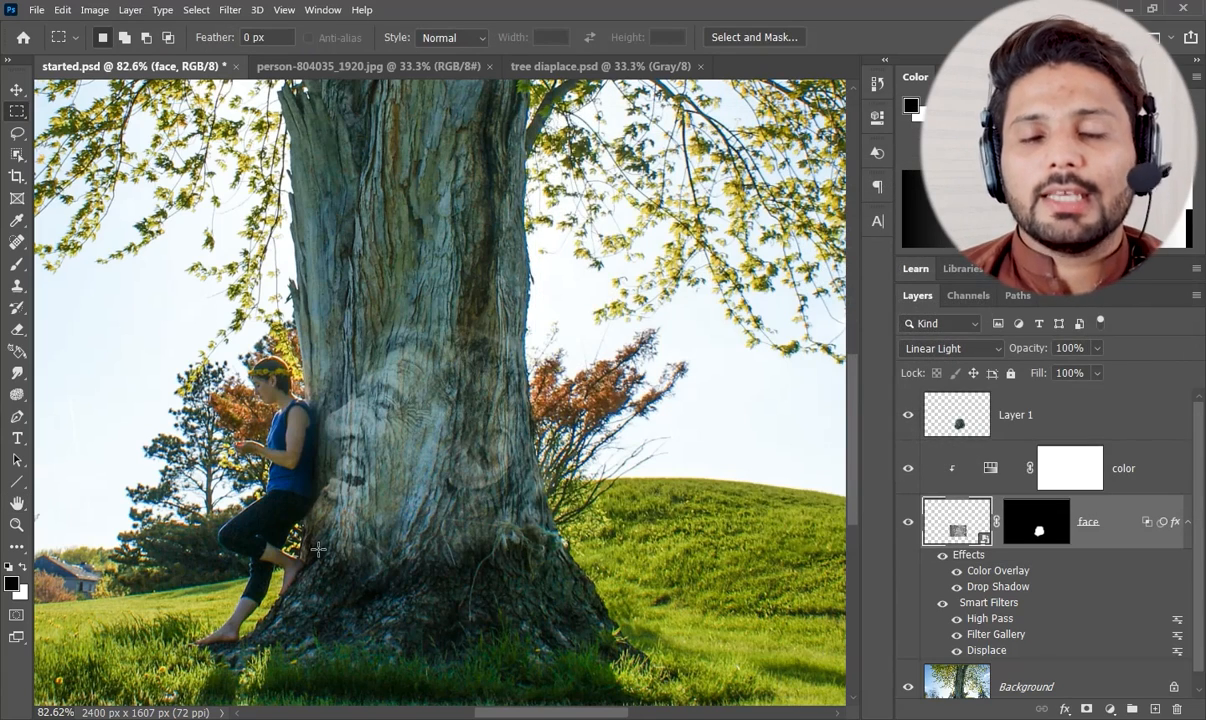
Examine the blended face on the trunk up close in full-screen mode without the interface.
{"action": "key", "text": "f"}
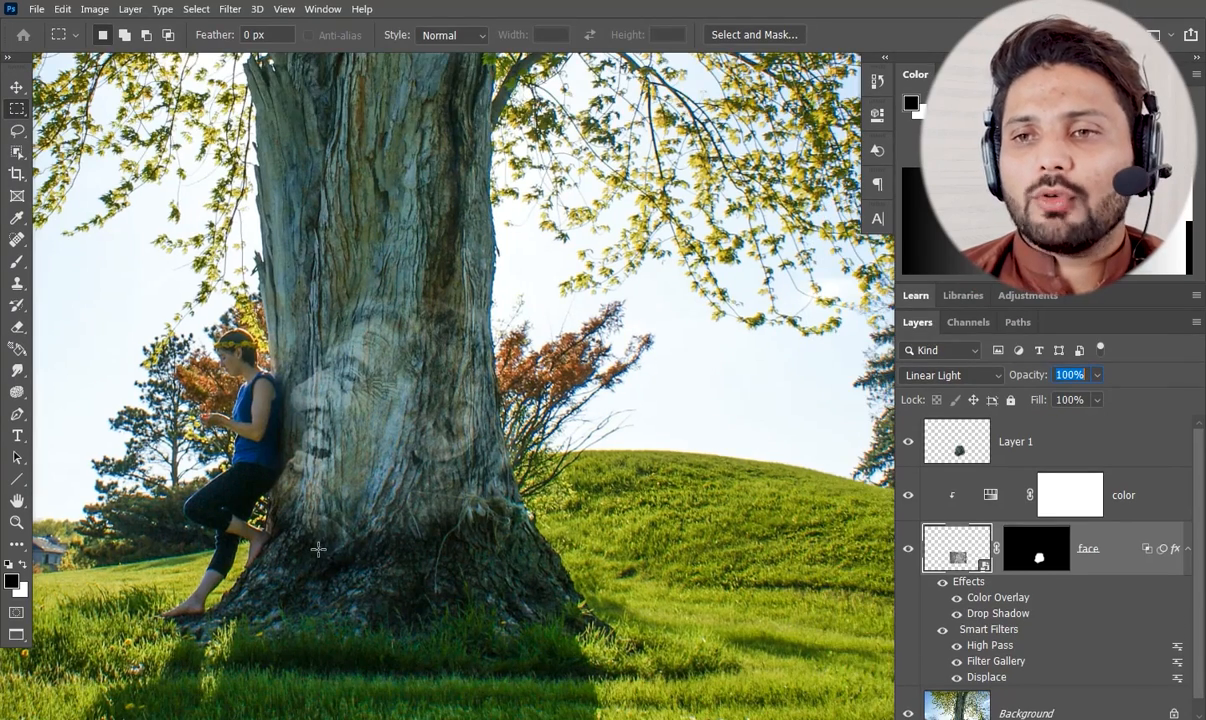
{"action": "key", "text": "f"}
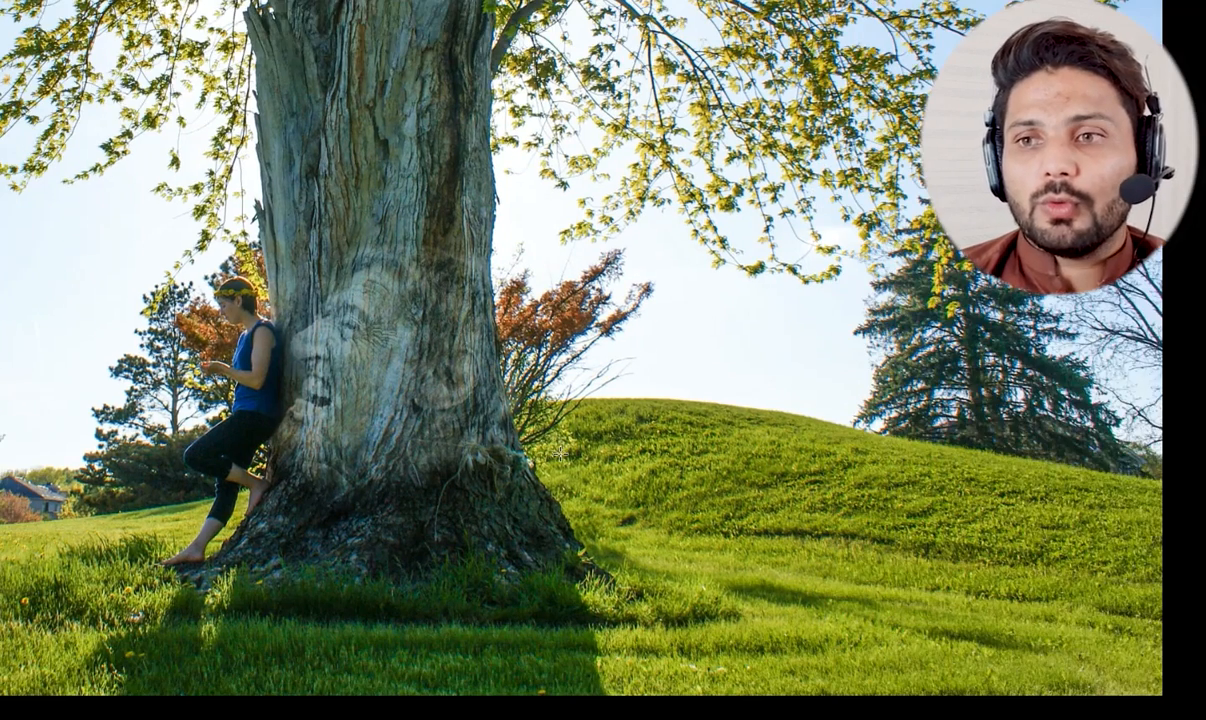
{"action": "left_click_drag", "start_coordinate": [396, 414], "coordinate": [521, 400]}
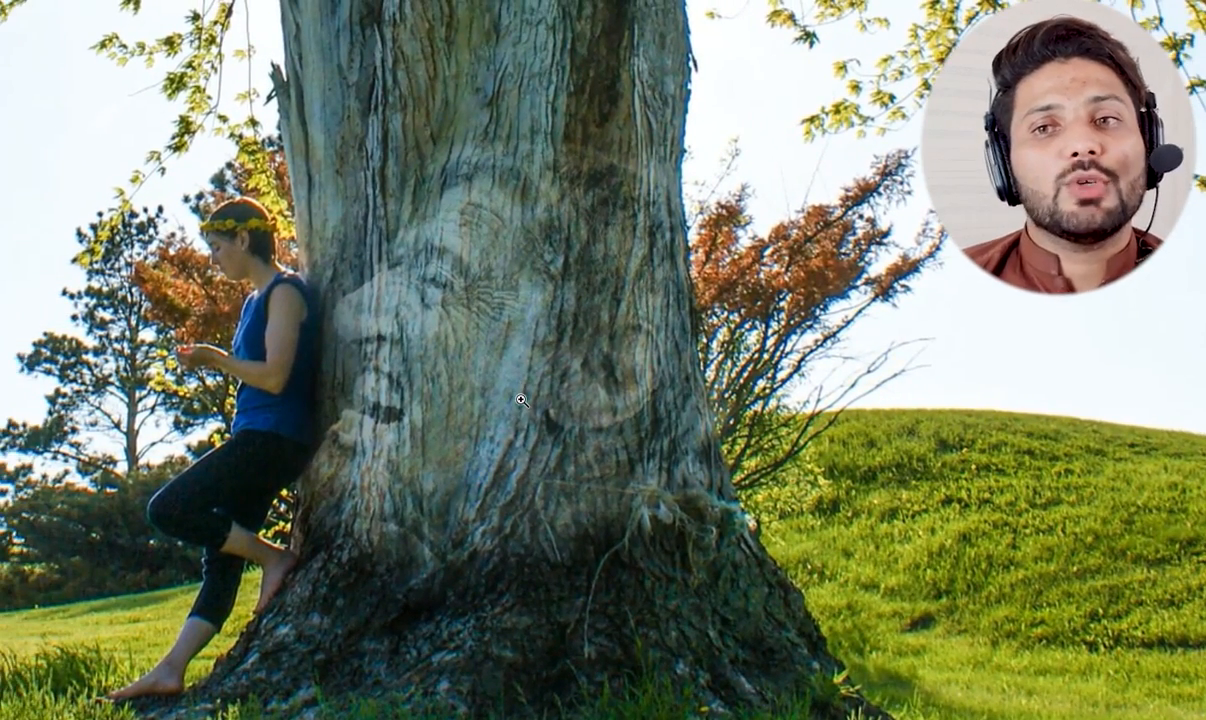